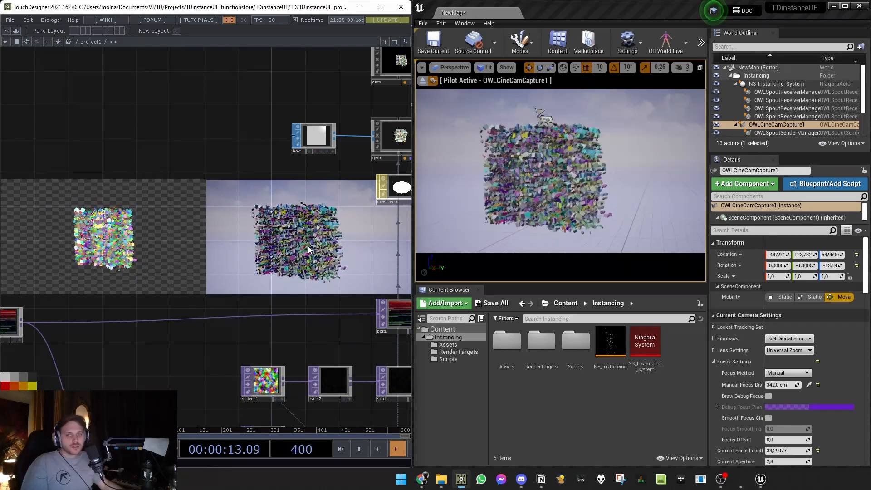
# Examine the project1 network around the TDinstanceUE component and the textures wired into it.
pyautogui.moveTo(308, 245); pyautogui.dragTo(244, 261)
pyautogui.moveTo(244, 261); pyautogui.dragTo(290, 326, button='middle')
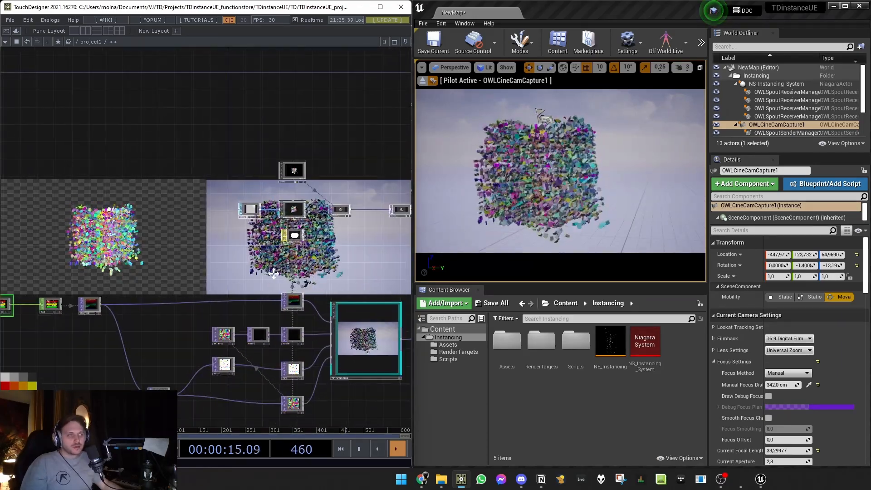
pyautogui.moveTo(331, 386); pyautogui.dragTo(367, 319)
pyautogui.moveTo(392, 328); pyautogui.dragTo(316, 343, button='middle')
pyautogui.moveTo(317, 343); pyautogui.dragTo(247, 374)
pyautogui.moveTo(247, 375); pyautogui.dragTo(278, 340, button='middle')
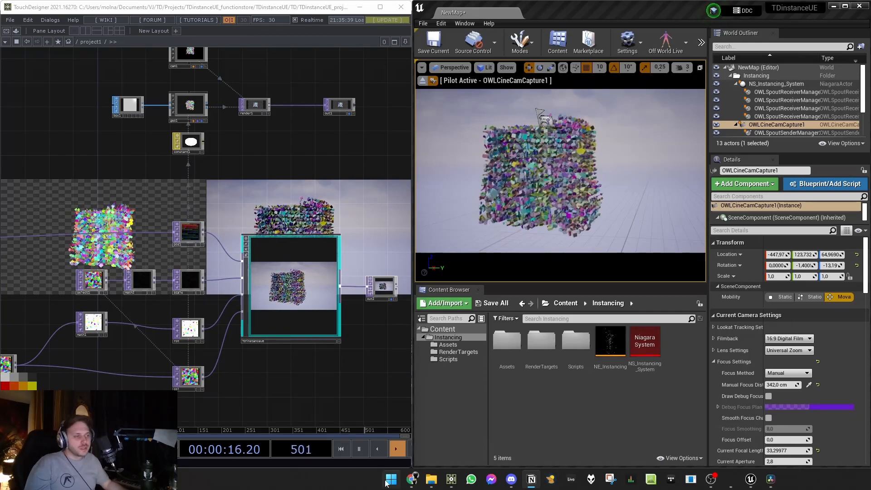
# Switch to Chrome and open the Off World Live Download Center for the Unreal Engine Live-streaming Toolkit.
pyautogui.moveTo(411, 487)
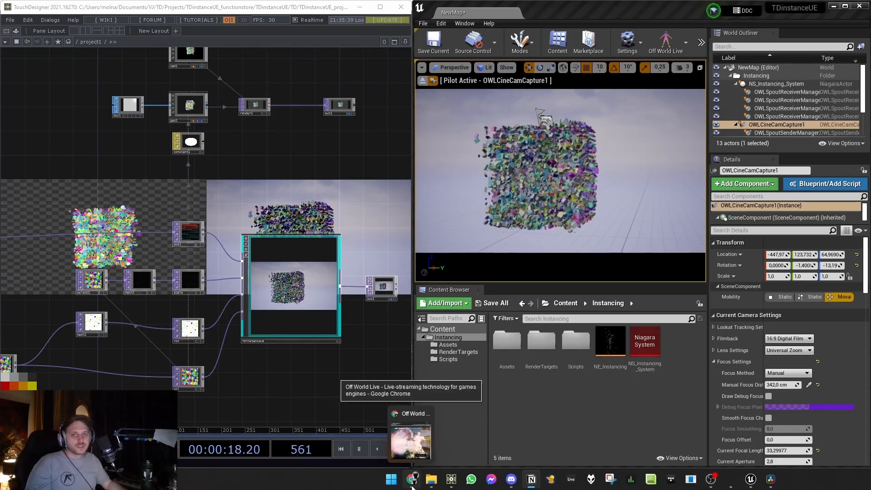
pyautogui.click(412, 486)
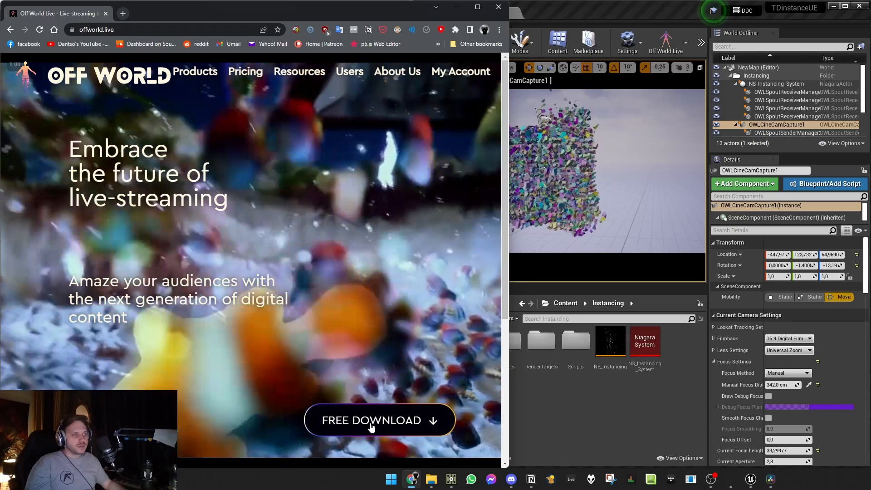
pyautogui.click(370, 422)
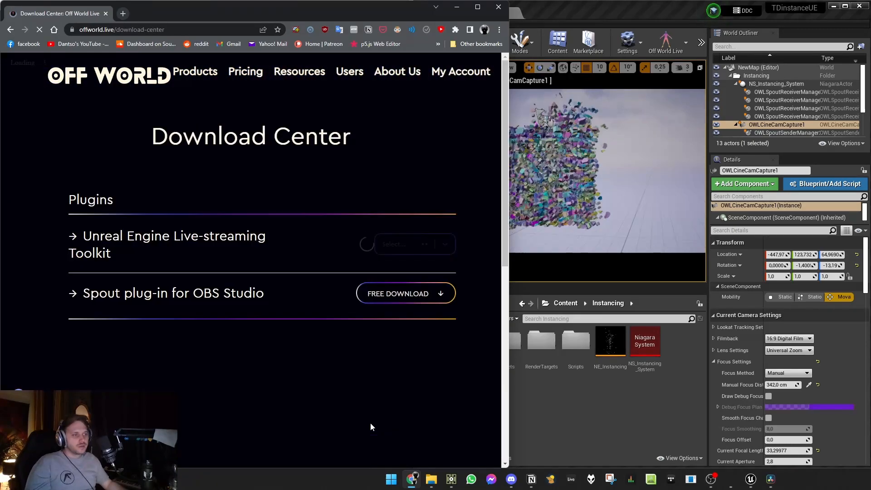
pyautogui.click(336, 248)
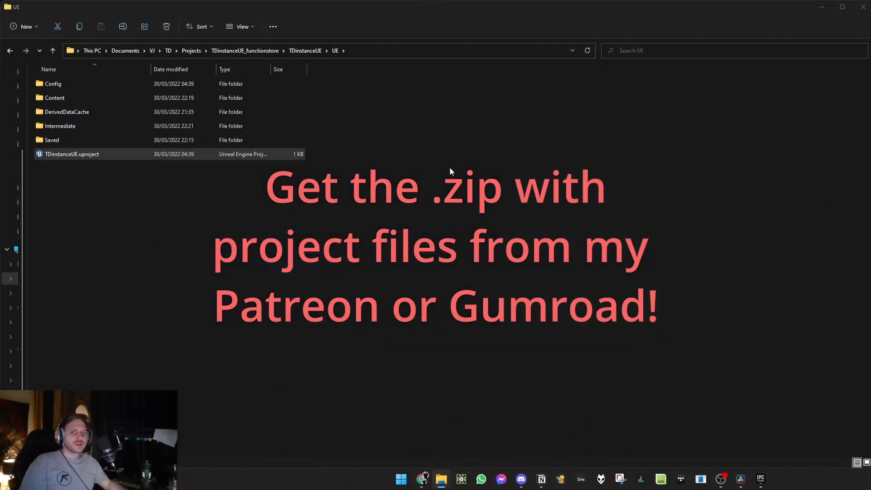
# Open TDinstanceUE_proj.toe from the TD folder inside TDinstanceUE_functionstore's TDinstanceUE folder.
pyautogui.click(267, 50)
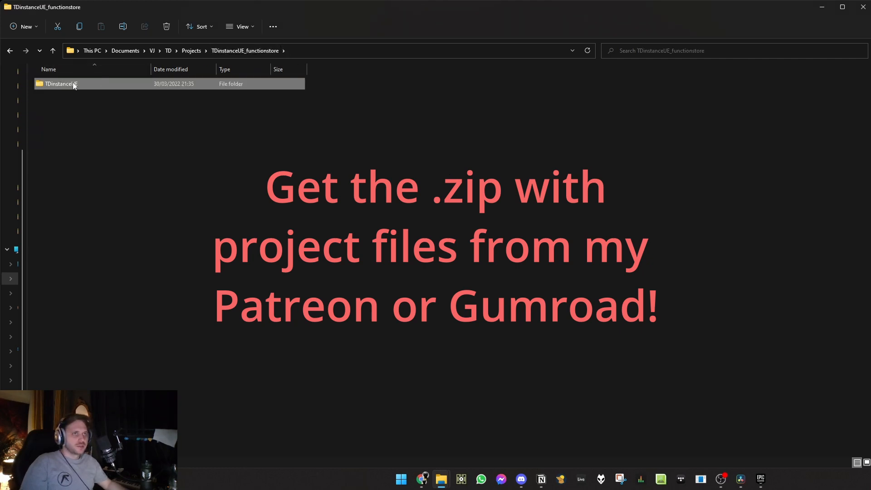
pyautogui.doubleClick(86, 85)
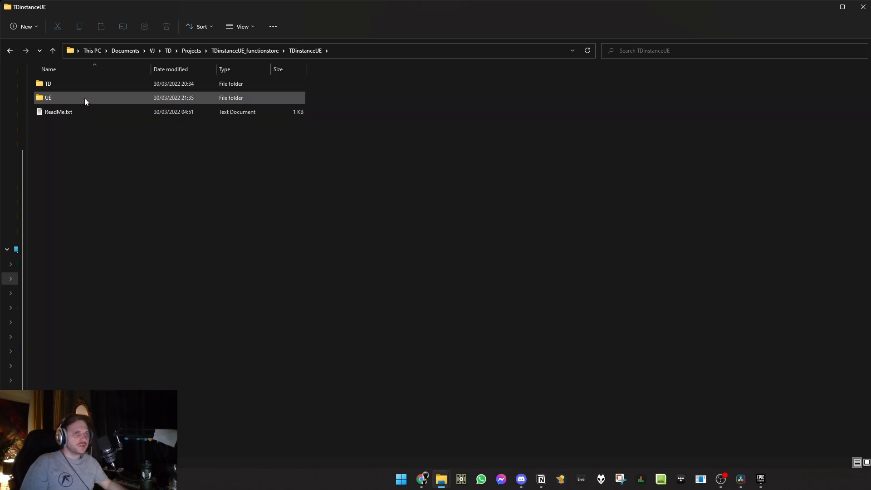
pyautogui.doubleClick(94, 85)
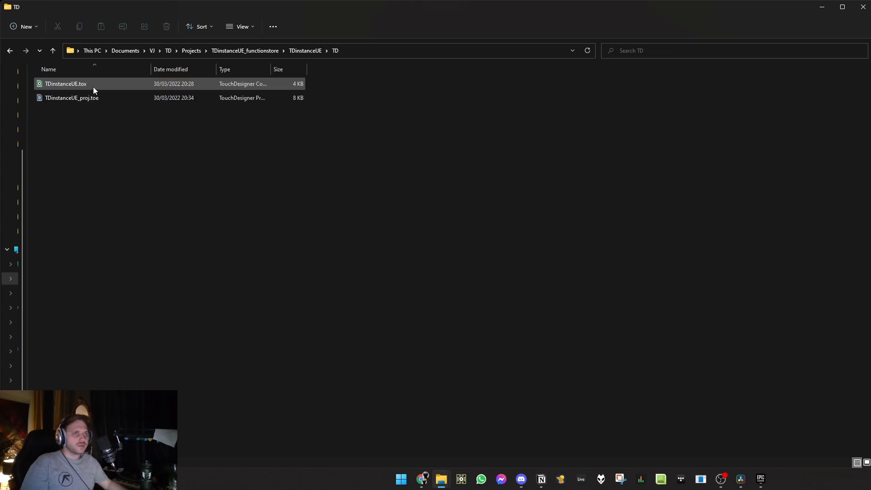
pyautogui.doubleClick(116, 97)
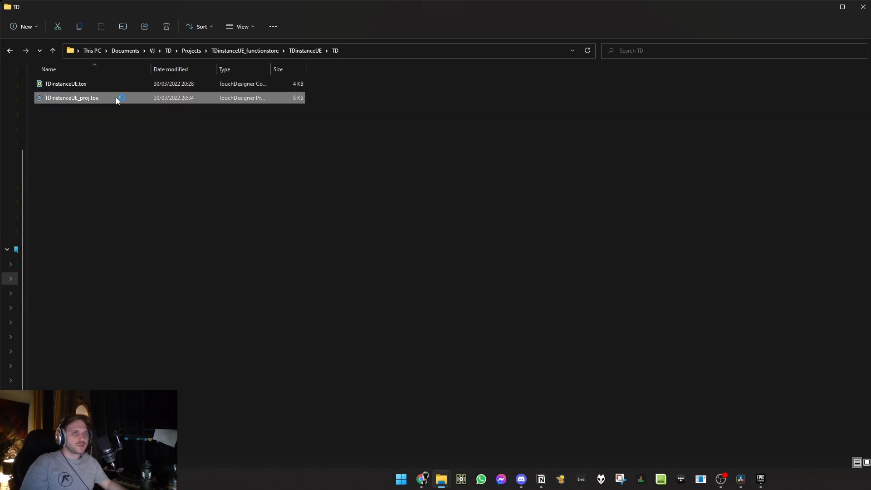
# Return to the TDinstanceUE folder and open the Unreal project in its UE folder.
pyautogui.click(305, 50)
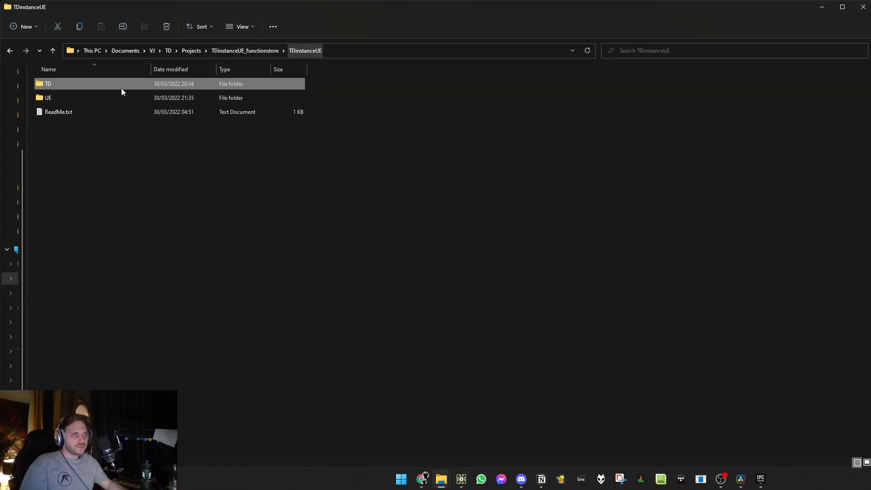
pyautogui.click(55, 100)
pyautogui.doubleClick(55, 100)
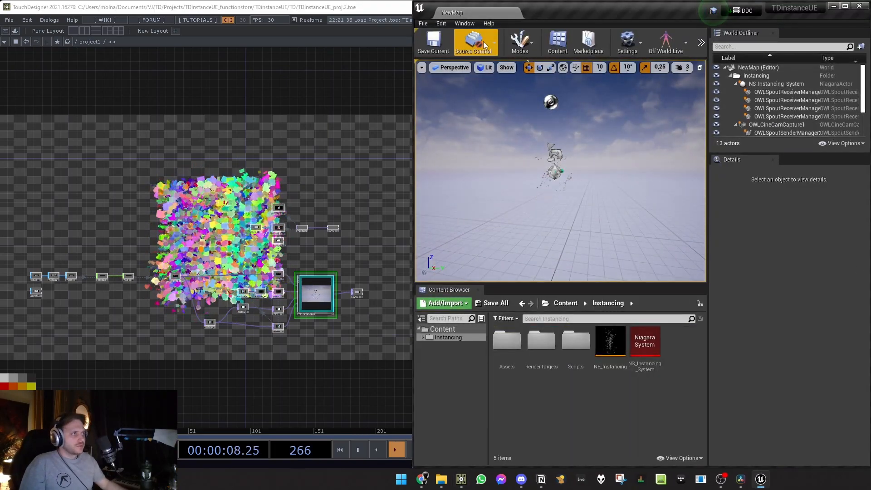
# Search the Unreal plugins for "off world" and check whether the Off World Live Livestreaming Toolkit is enabled.
pyautogui.click(441, 24)
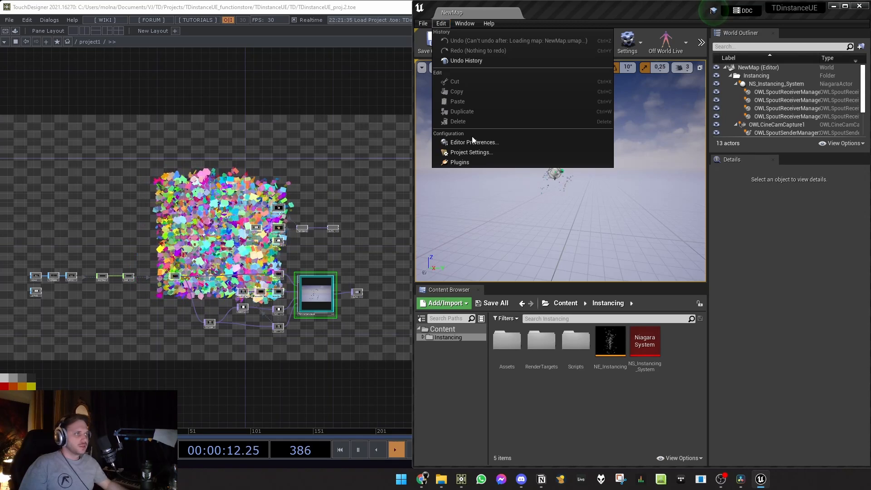
pyautogui.click(466, 163)
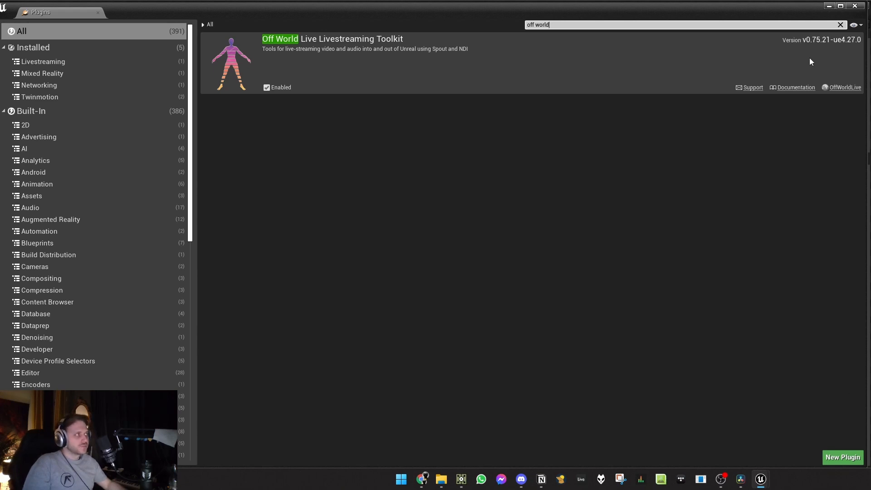
pyautogui.click(854, 7)
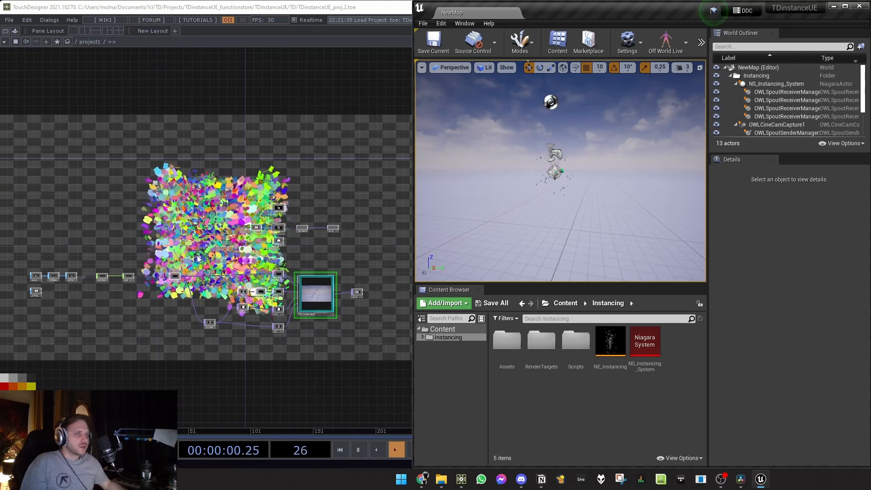
# Compare the NumInstances value of NS_Instancing_System in Unreal with the pixel count of the pos1 TOP in TouchDesigner.
pyautogui.scroll(4, 198, 256)
pyautogui.moveTo(264, 263); pyautogui.dragTo(131, 215)
pyautogui.scroll(5, 229, 240)
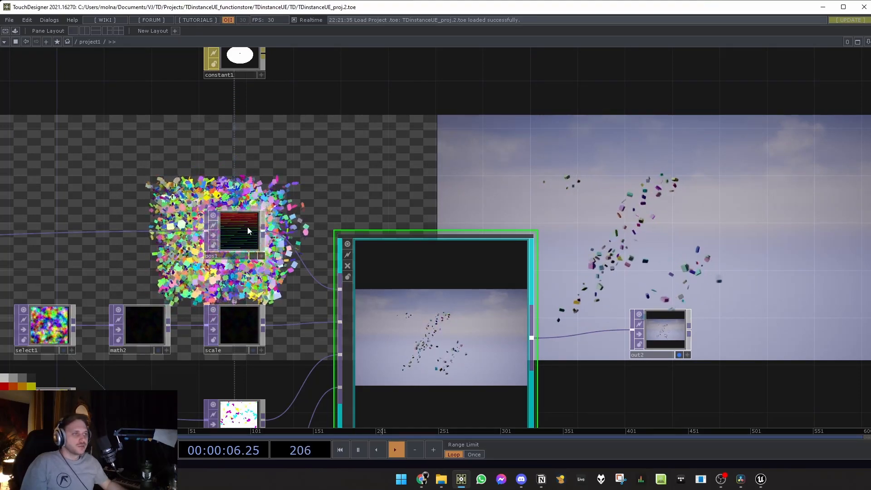
pyautogui.scroll(4, 247, 227)
pyautogui.hotkey('alt', 'Tab')
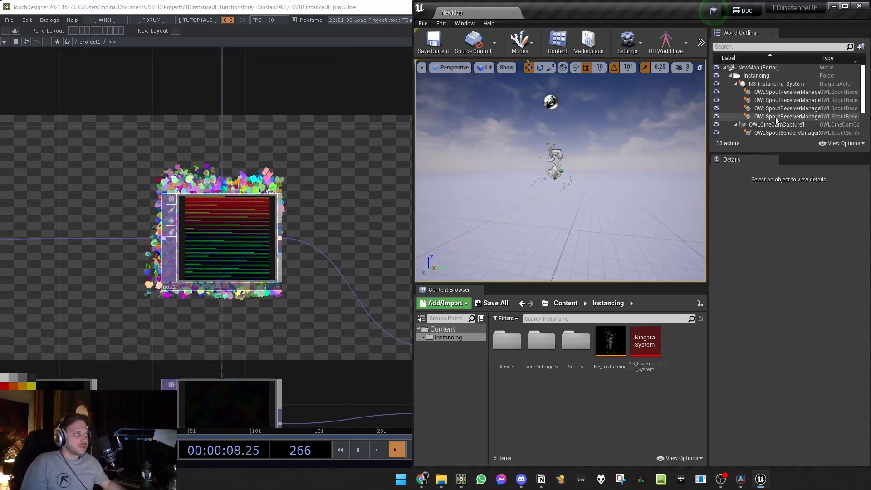
pyautogui.click(771, 84)
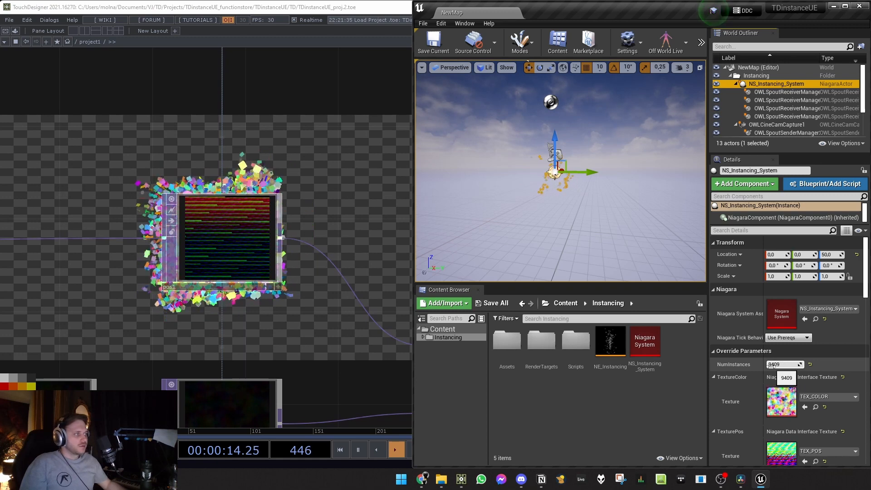
pyautogui.middleClick(234, 248)
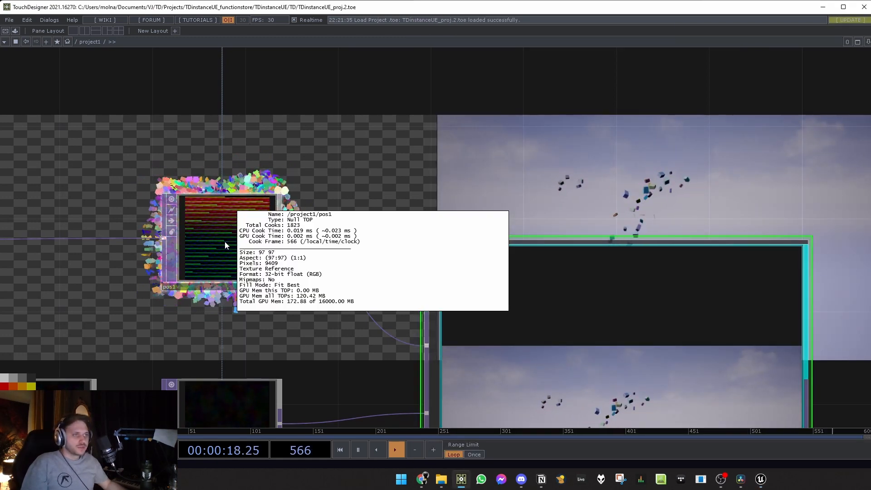
pyautogui.hotkey('alt', 'Tab')
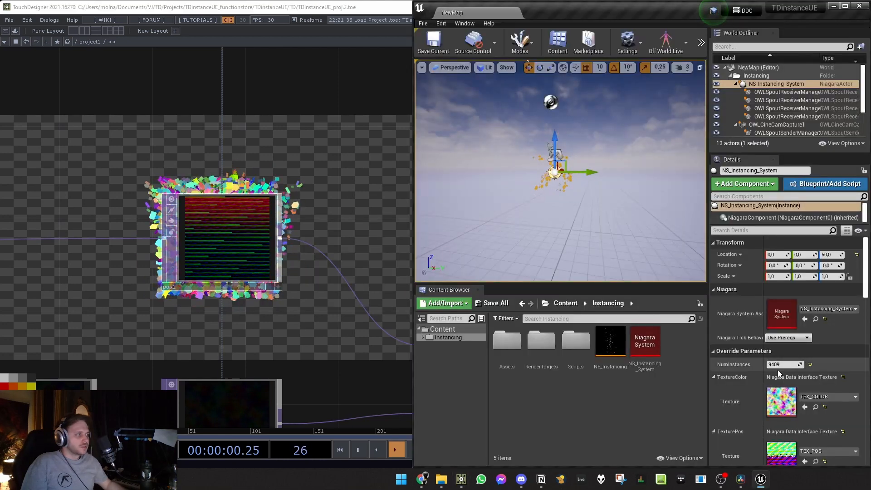
# Refresh NS_Instancing_System by setting NumInstances to 0 and then back to 9409.
pyautogui.click(767, 84)
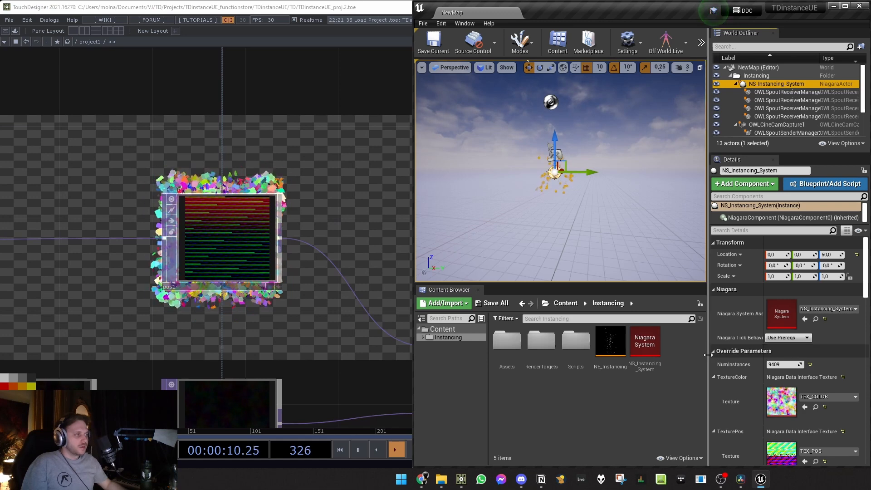
pyautogui.click(777, 365)
pyautogui.write('0')
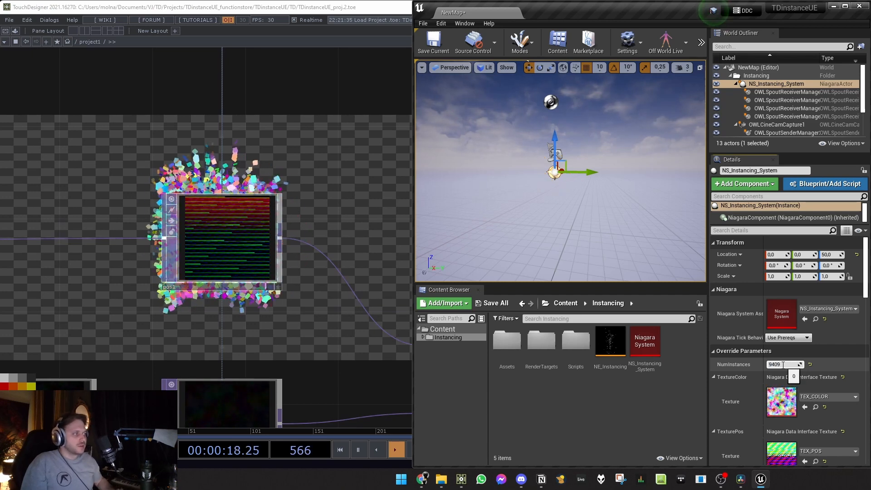
# Inspect the instanced cube cloud in the viewport with NS_Instancing_System selected.
pyautogui.moveTo(620, 266); pyautogui.dragTo(544, 266, button='right')
pyautogui.click(620, 267)
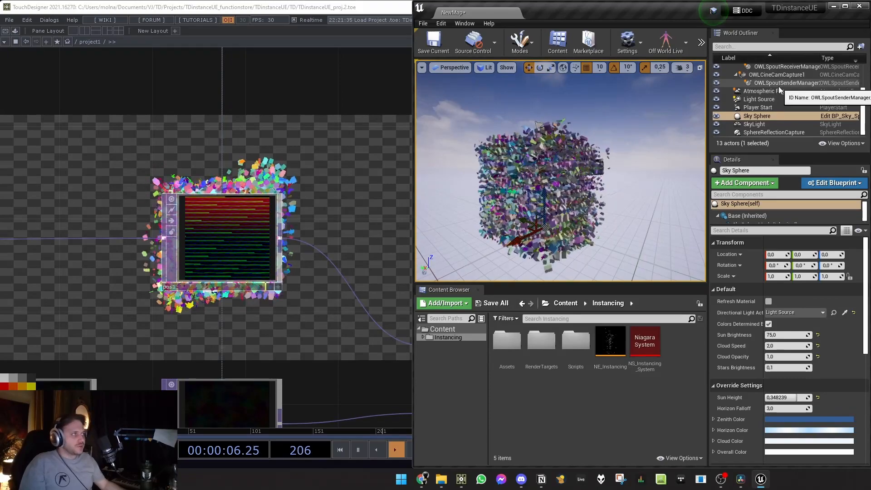
pyautogui.scroll(3, 789, 95)
pyautogui.click(790, 78)
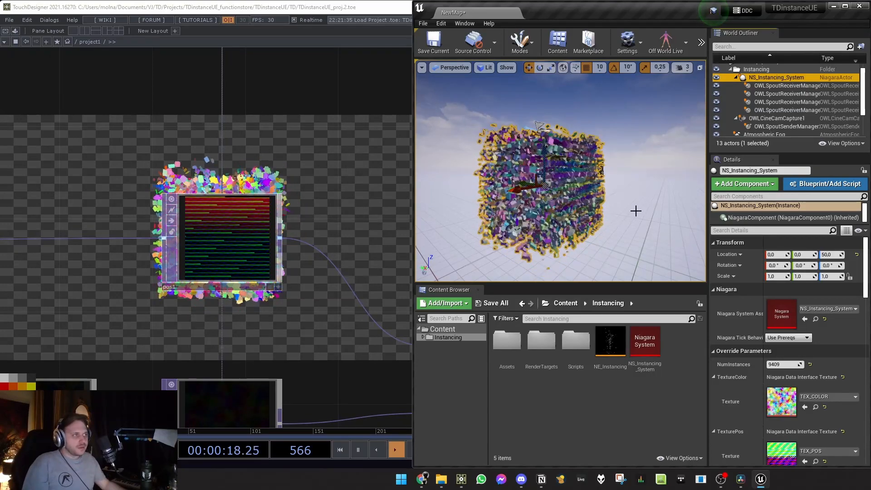
pyautogui.moveTo(635, 211)
pyautogui.mouseDown(button='right')
pyautogui.moveTo(653, 222)
pyautogui.moveTo(621, 213)
pyautogui.moveTo(632, 215)
pyautogui.mouseUp(button='right')
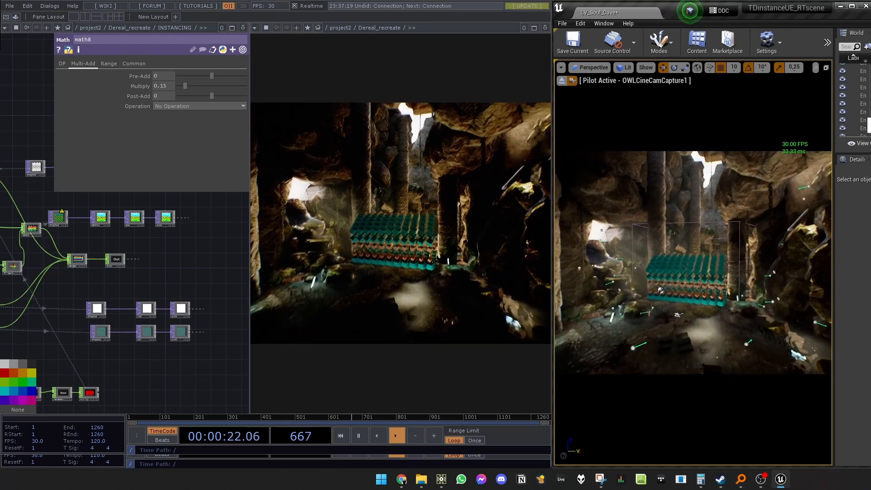
# Fly the piloted OWLCineCamCapture1 camera closer to the instanced boxes in the cave scene.
pyautogui.press('w')
pyautogui.moveTo(640, 137); pyautogui.dragTo(640, 137, button='right')
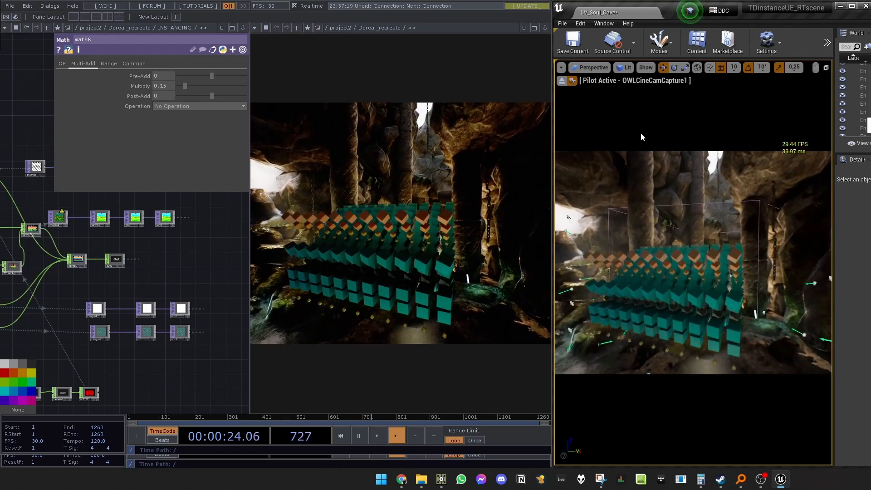
# Set the Multiply value of the math11 TOP in the INSTANCING network to 3.97.
pyautogui.moveTo(146, 239); pyautogui.dragTo(167, 305)
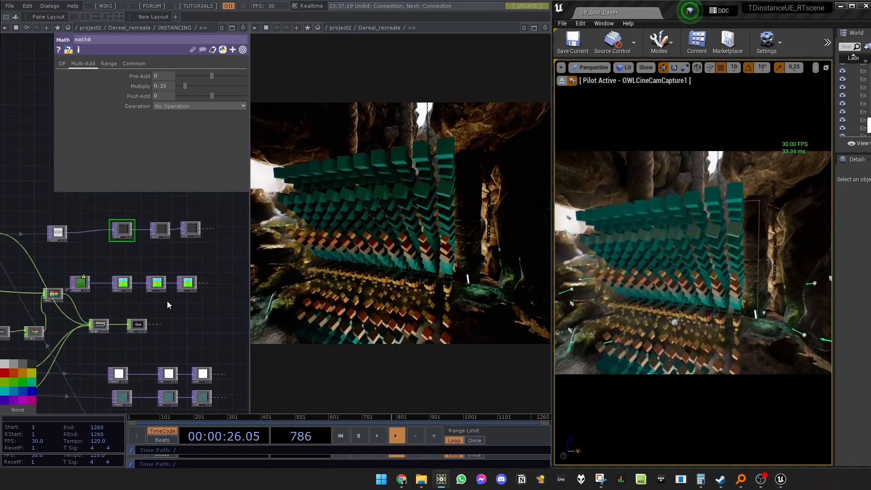
pyautogui.click(121, 282)
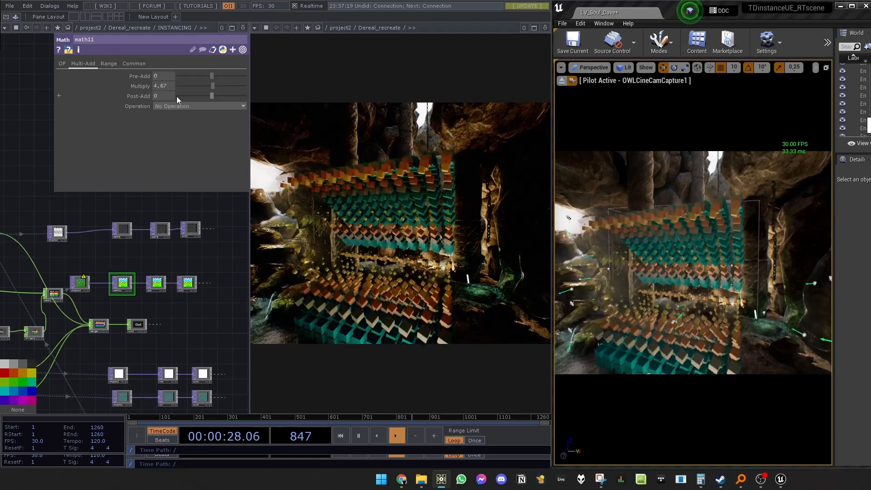
pyautogui.moveTo(165, 86)
pyautogui.mouseDown(button='middle')
pyautogui.moveTo(166, 73)
pyautogui.moveTo(190, 73)
pyautogui.moveTo(164, 72)
pyautogui.mouseUp(button='middle')
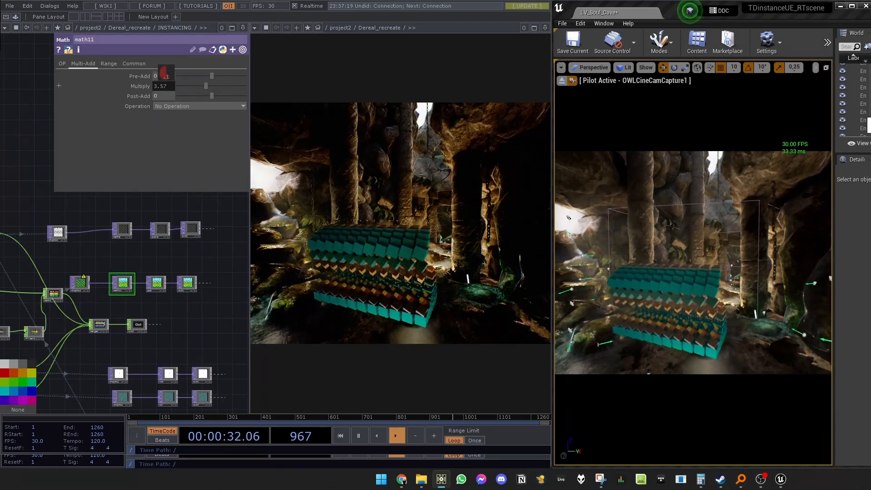
# Connect the output of the ComplexOp node below ComplexOp5 to the null11 TOP in the INSTANCING network.
pyautogui.moveTo(247, 322); pyautogui.dragTo(359, 306)
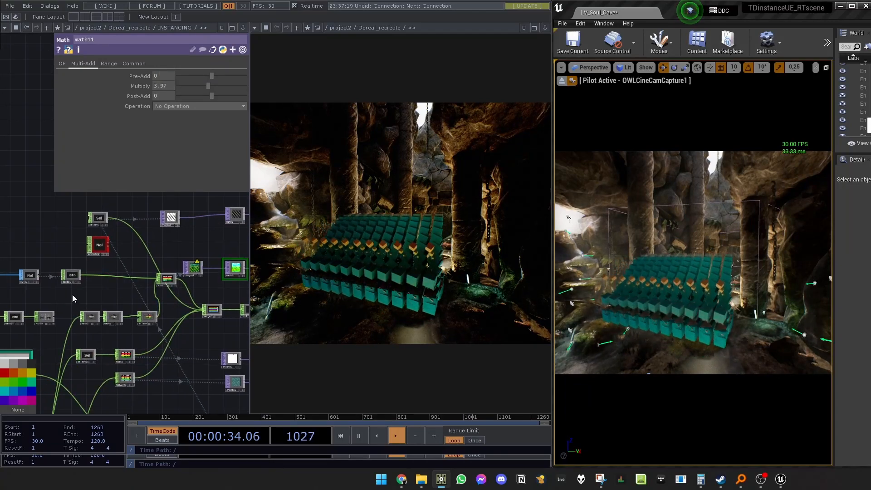
pyautogui.moveTo(73, 295); pyautogui.dragTo(224, 287)
pyautogui.moveTo(109, 322); pyautogui.dragTo(0, 298)
pyautogui.moveTo(164, 297); pyautogui.dragTo(91, 304)
pyautogui.scroll(6, 200, 236)
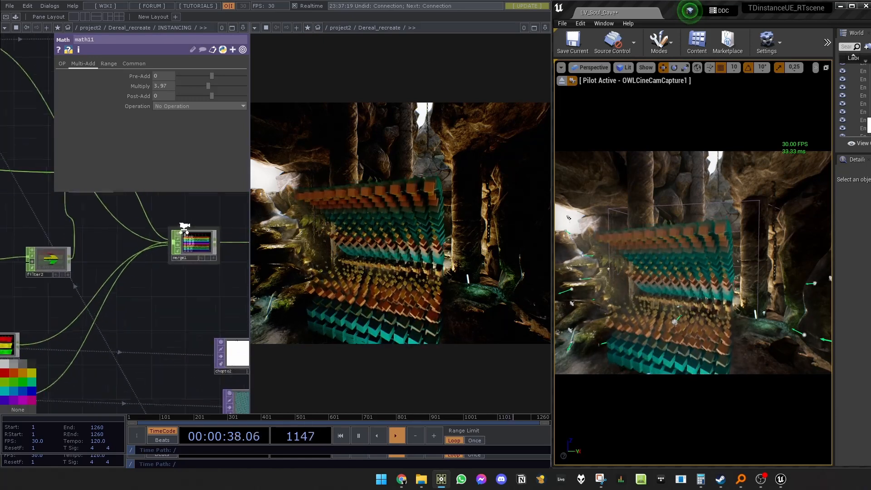
pyautogui.scroll(-8, 171, 292)
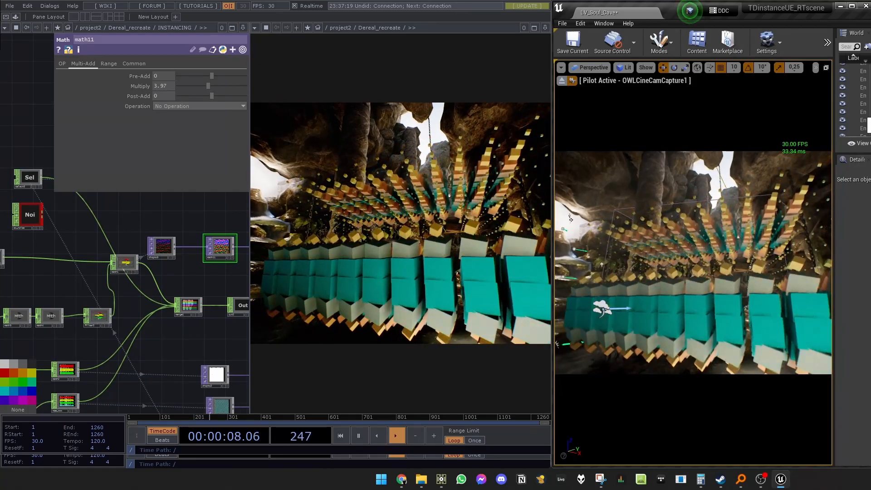
pyautogui.scroll(-5, 151, 230)
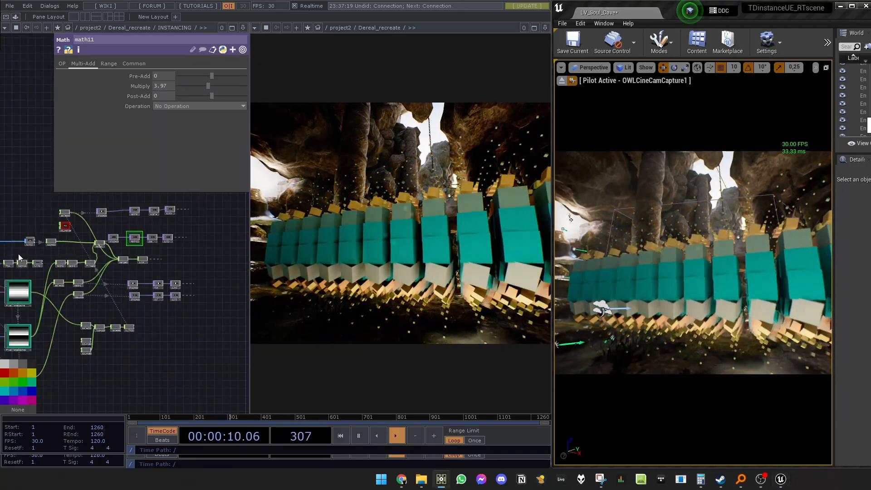
pyautogui.scroll(6, 167, 287)
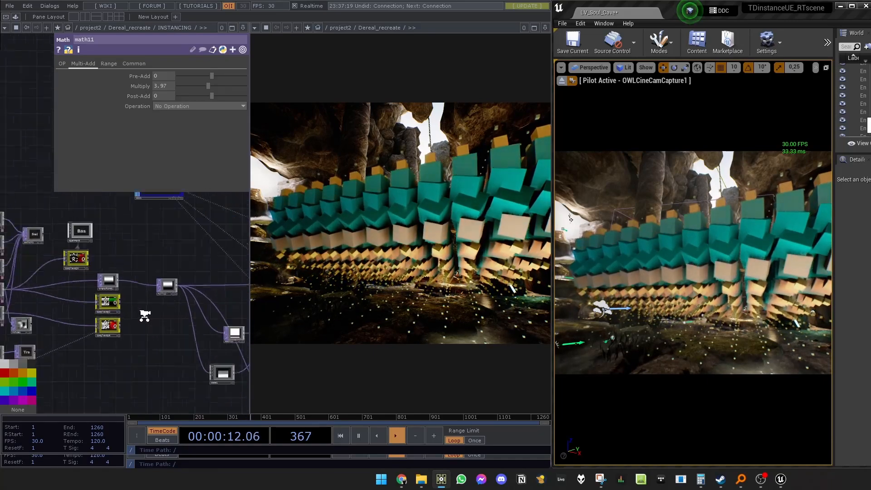
pyautogui.moveTo(85, 336); pyautogui.dragTo(184, 235)
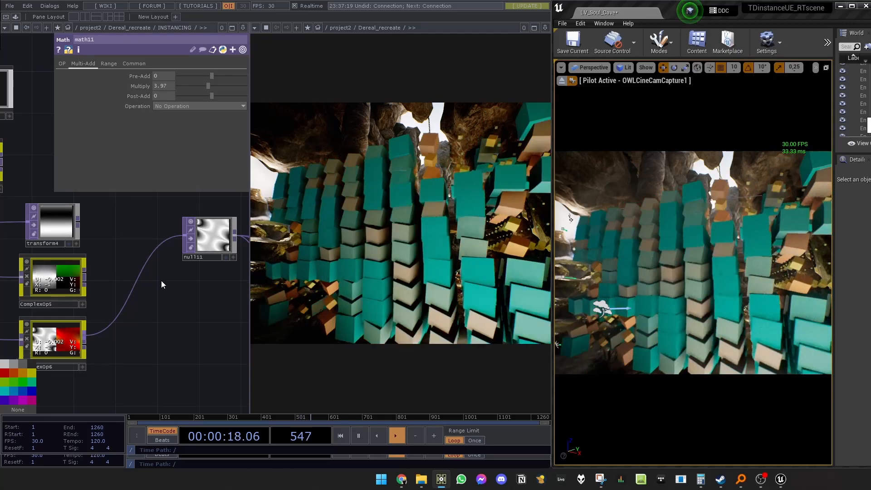
# Set the Multiply value of the math8 TOP in the INSTANCING network to 0.08.
pyautogui.scroll(-5, 155, 302)
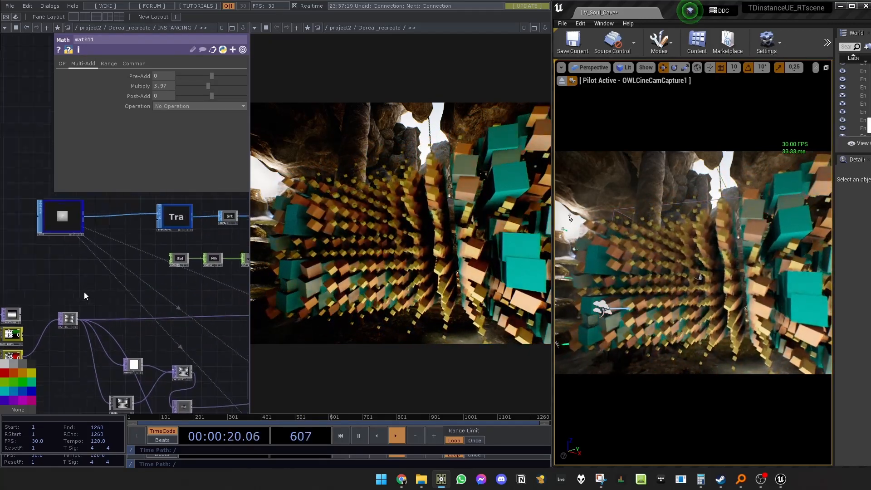
pyautogui.scroll(6, 93, 258)
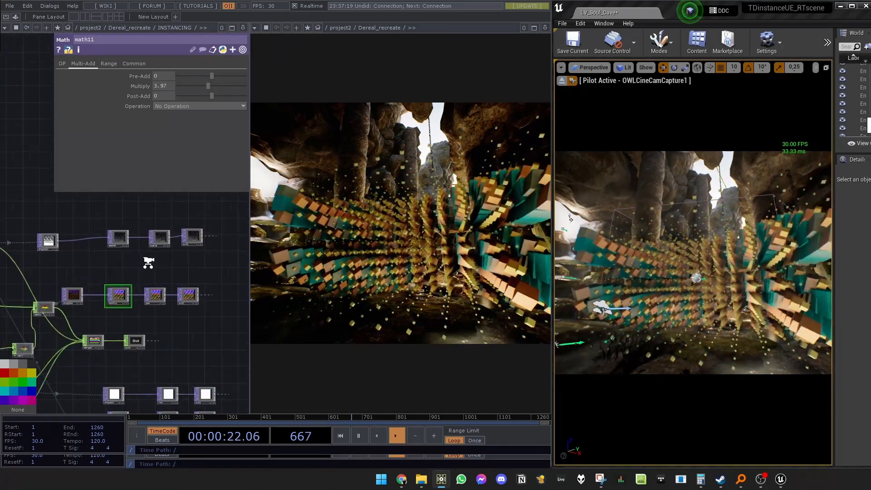
pyautogui.click(162, 231)
pyautogui.click(108, 220)
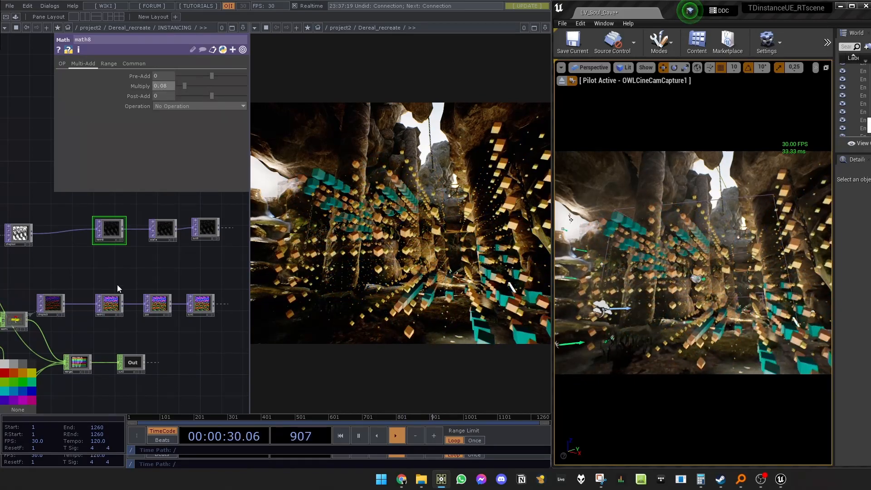
# Leave the INSTANCING network and recolour the instances with an orange, navy and magenta palette and a yellow palette from colour_lovers_picker.
pyautogui.press('u')
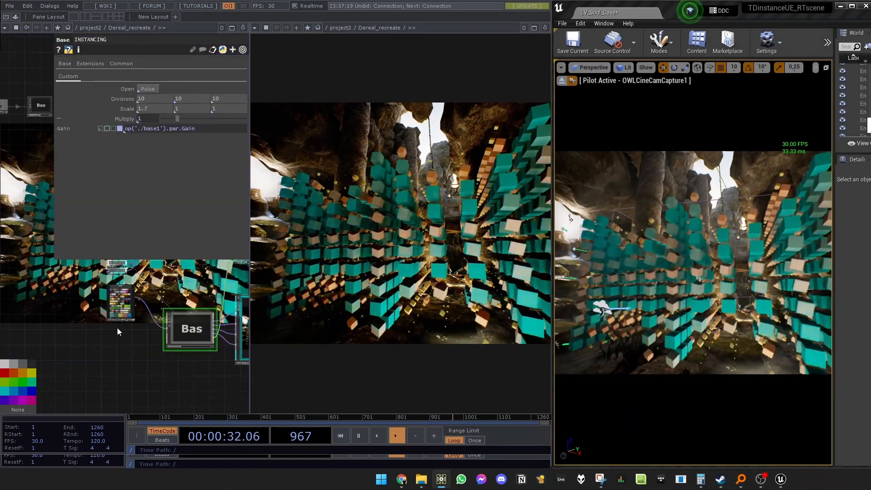
pyautogui.scroll(6, 117, 332)
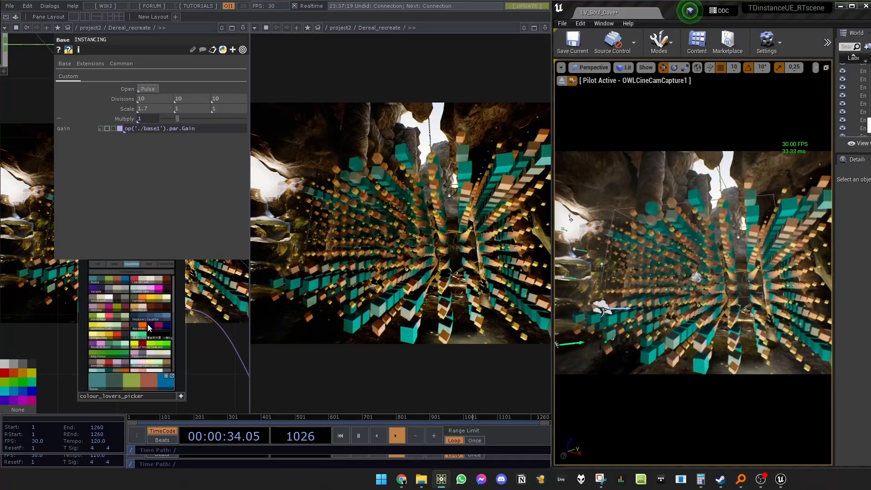
pyautogui.click(148, 324)
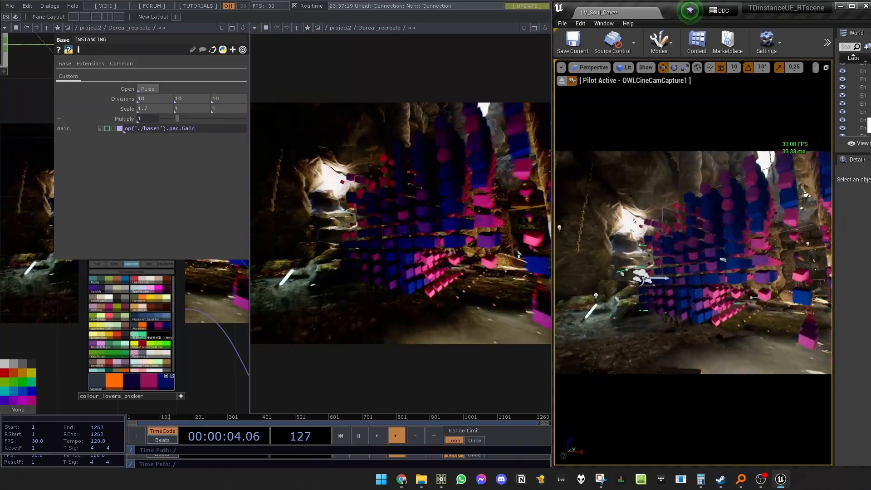
pyautogui.click(107, 330)
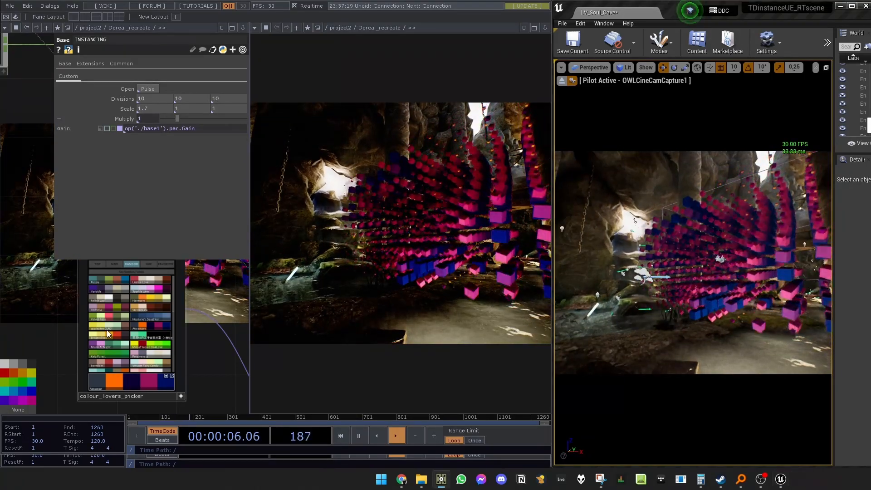
pyautogui.click(108, 332)
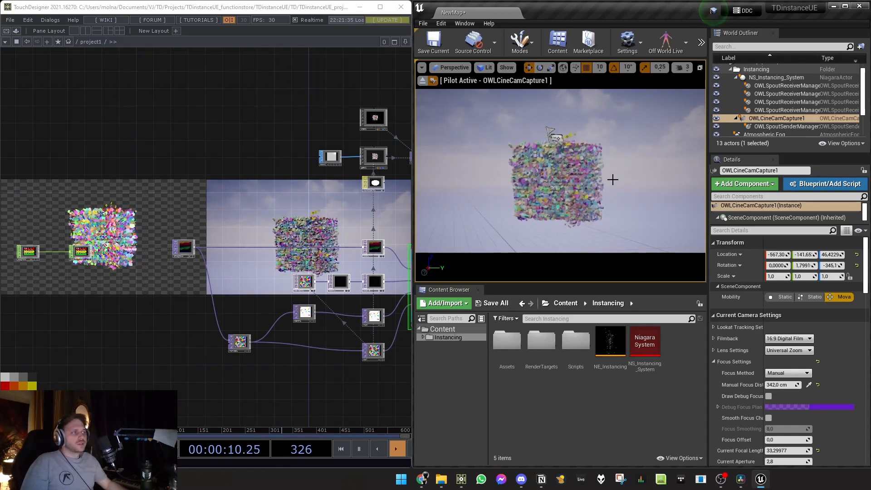
# Open NS_Instancing_System in Unreal Engine and add a Curl Noise Force module to the Particle Update group of NE_Instancing.
pyautogui.doubleClick(643, 351)
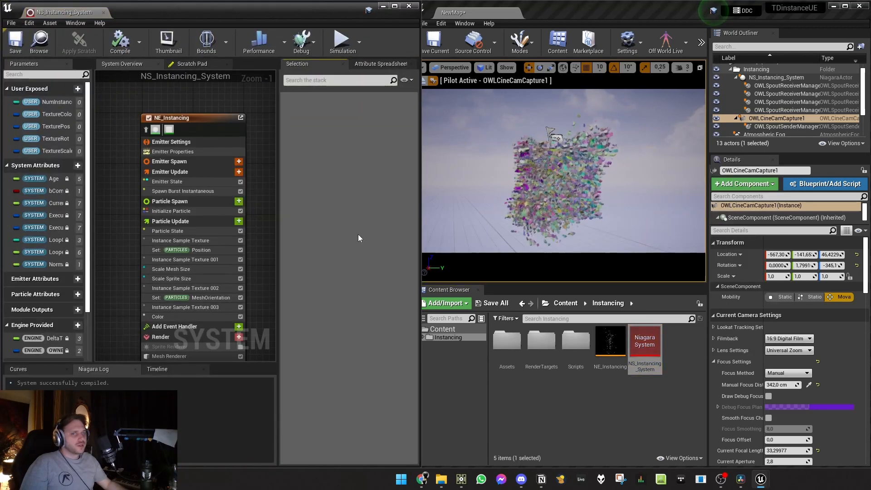
pyautogui.click(239, 221)
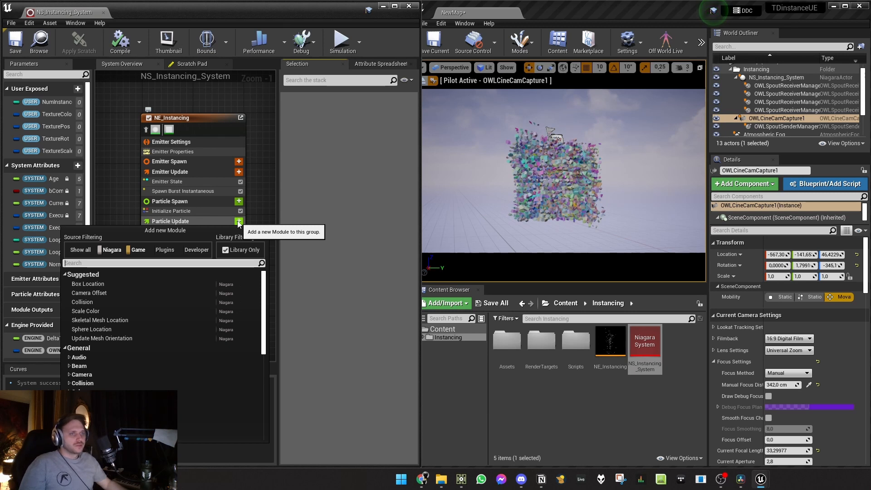
pyautogui.write('s')
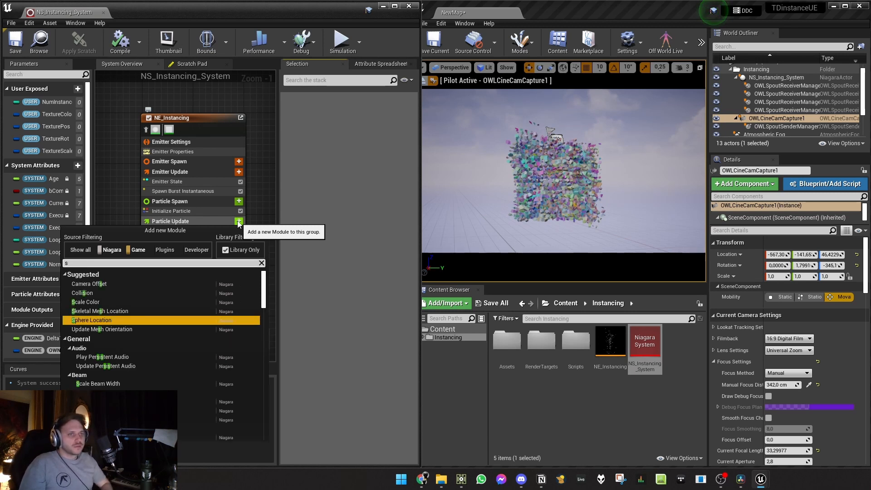
pyautogui.press('BackSpace')
pyautogui.write('cur')
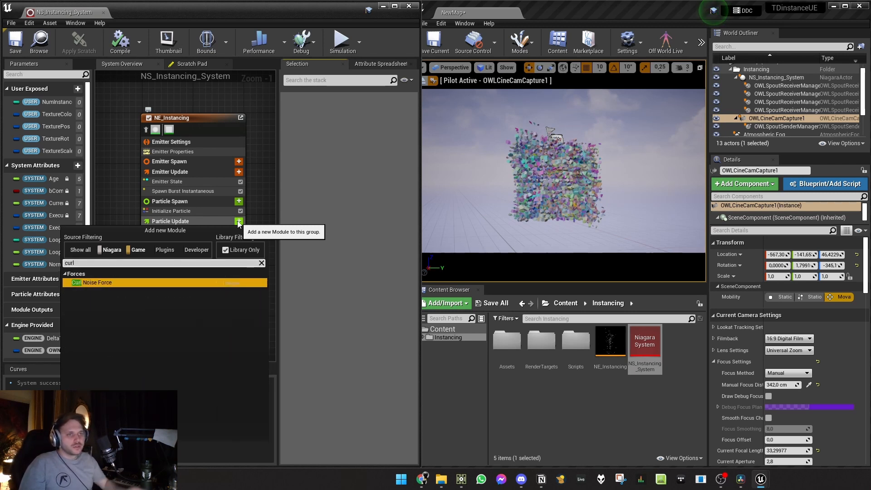
pyautogui.write('l')
pyautogui.click(124, 280)
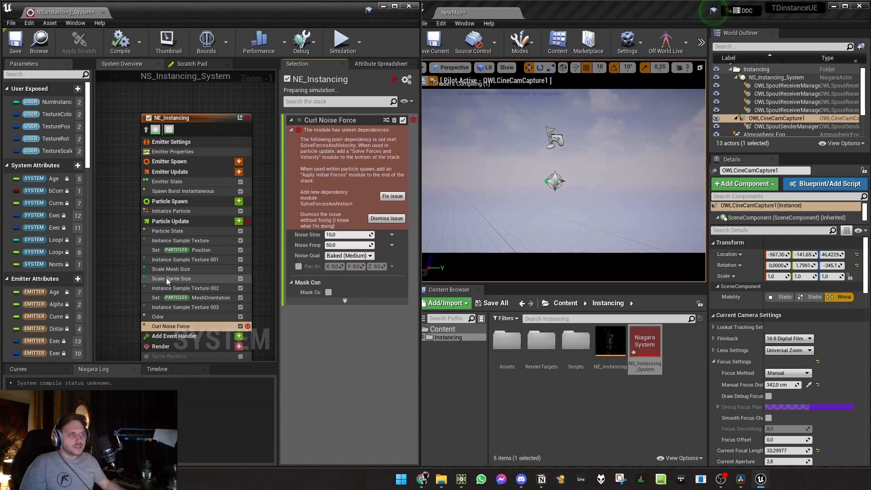
# Add the missing Solve Forces and Velocity dependency and set the Curl Noise Force's Noise Strength to 1000.
pyautogui.click(393, 196)
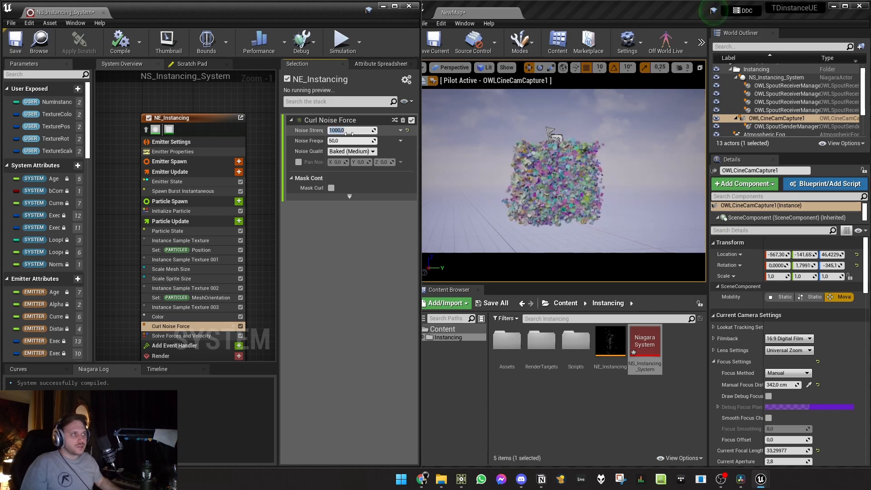
pyautogui.click(383, 6)
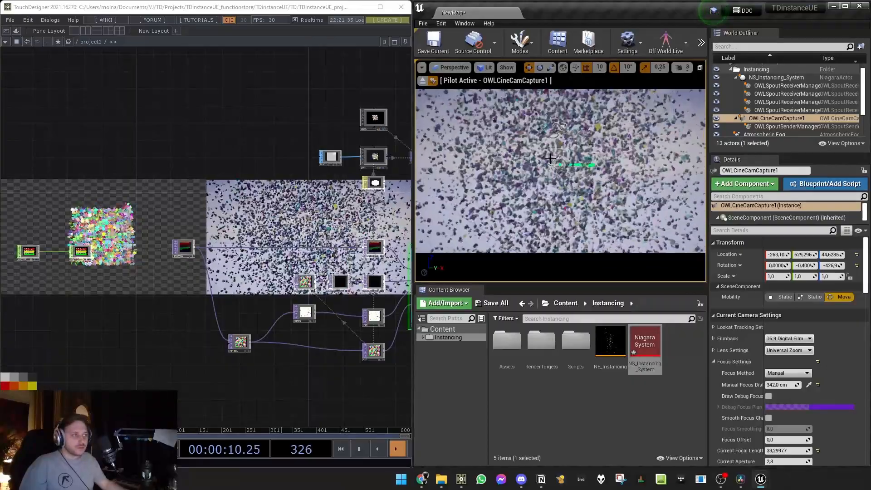
# Reopen NS_Instancing_System, then disable and re-enable the Curl Noise Force module to compare the instances with and without it.
pyautogui.moveTo(650, 347)
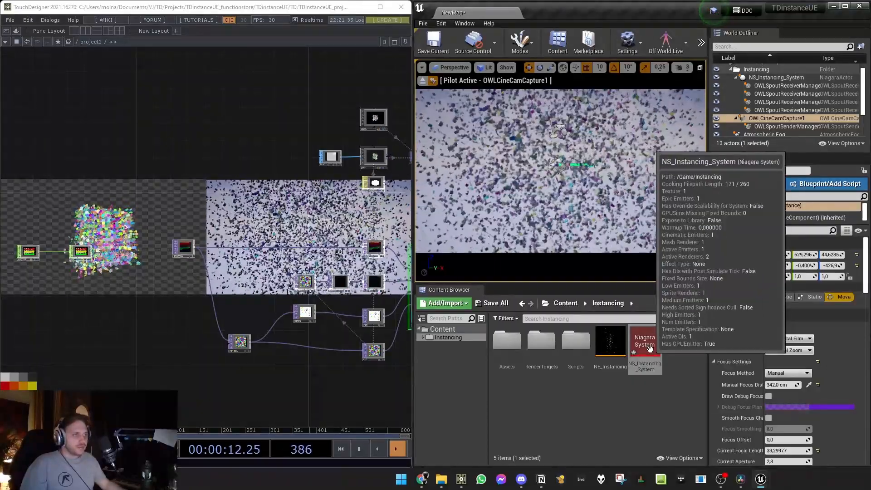
pyautogui.doubleClick(650, 347)
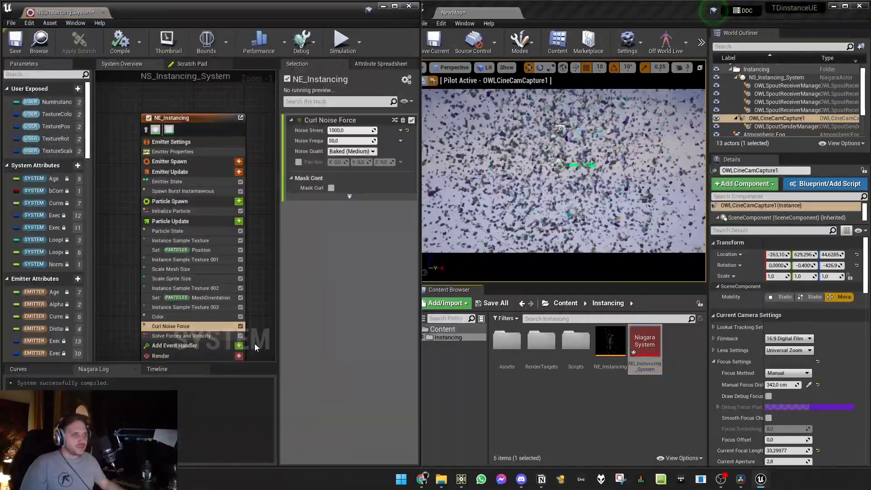
pyautogui.click(241, 326)
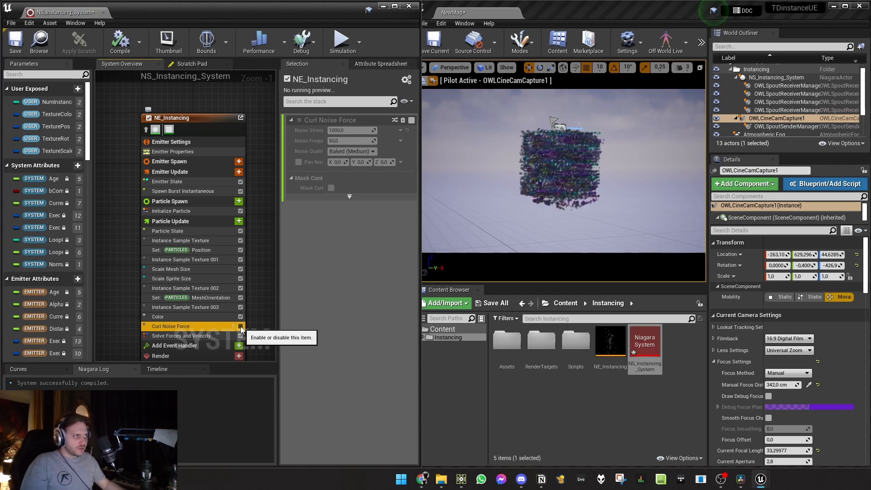
pyautogui.click(240, 326)
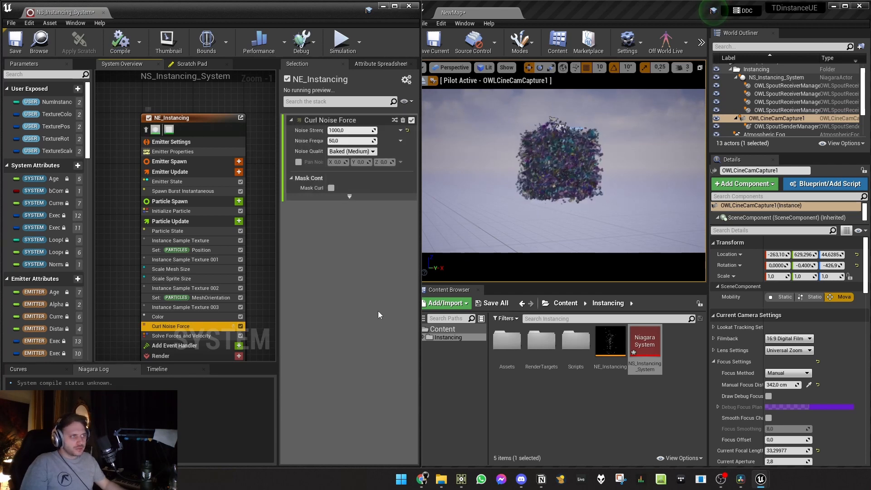
# Fly the piloted OWLCineCamCapture1 camera around the instances to view the curl noise from another side.
pyautogui.moveTo(624, 195); pyautogui.dragTo(608, 194, button='right')
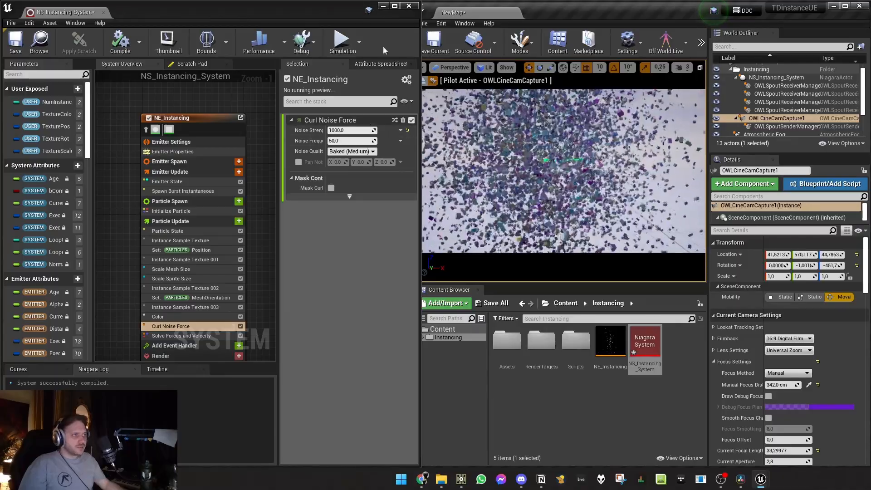
pyautogui.click(383, 6)
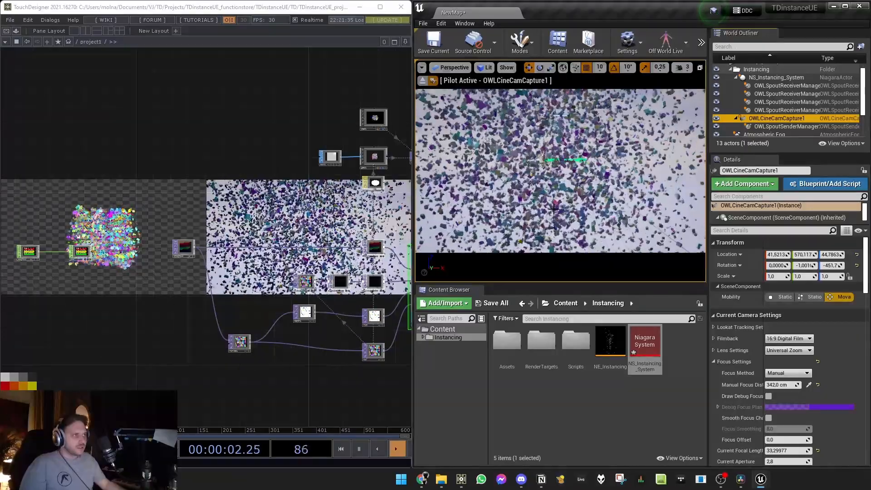
pyautogui.hotkey('alt', 'Tab')
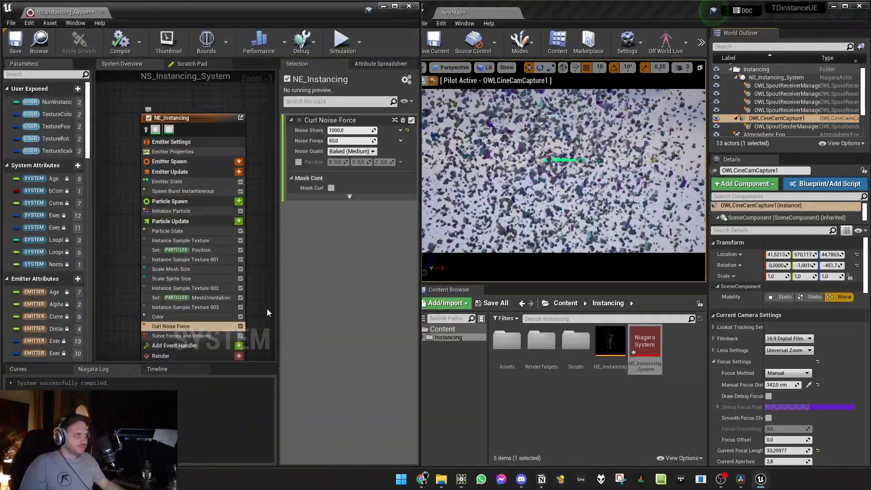
# Switch to TouchDesigner and examine the box2, noise5 and null SOP chain in the project1 network.
pyautogui.hotkey('alt', 'Tab')
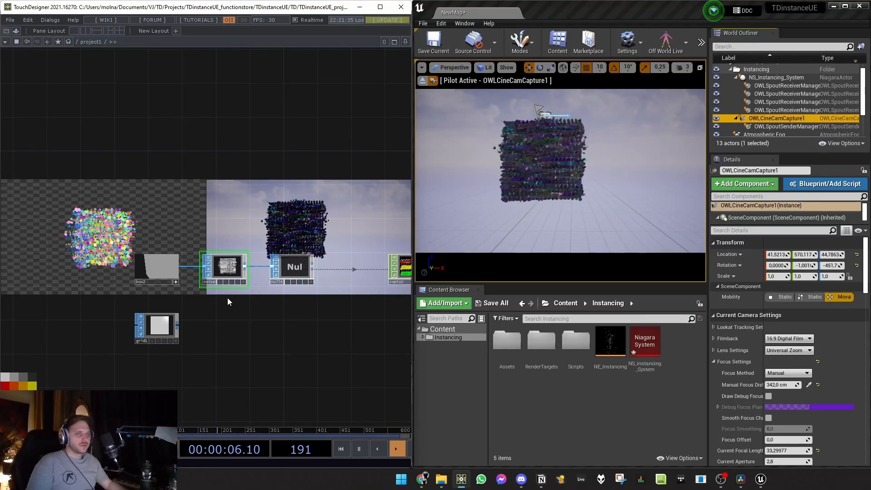
pyautogui.scroll(-4, 184, 322)
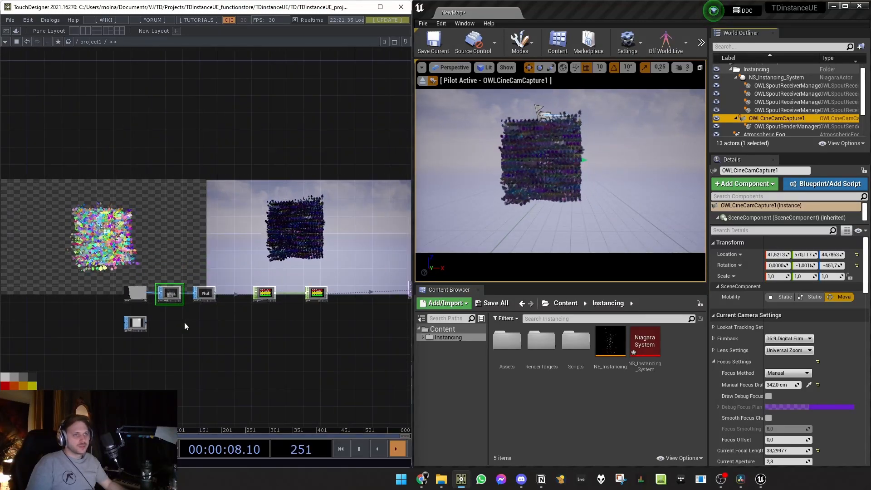
pyautogui.moveTo(213, 320); pyautogui.dragTo(127, 312)
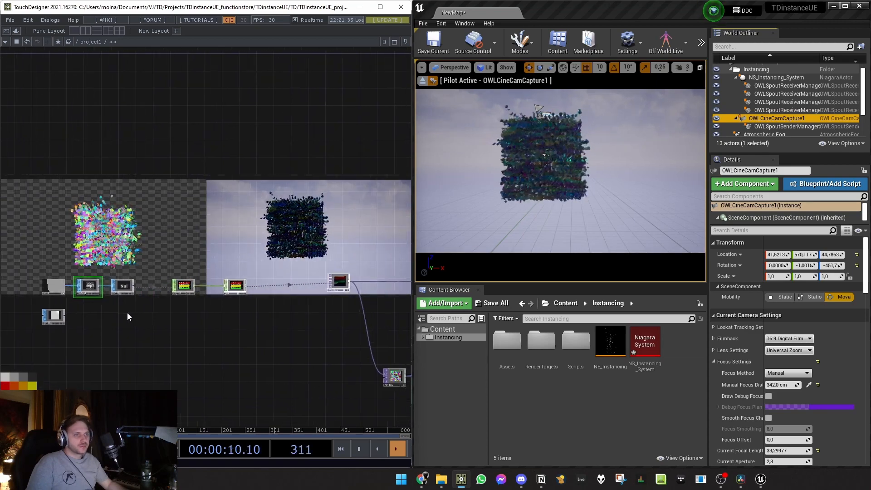
pyautogui.scroll(-5, 127, 312)
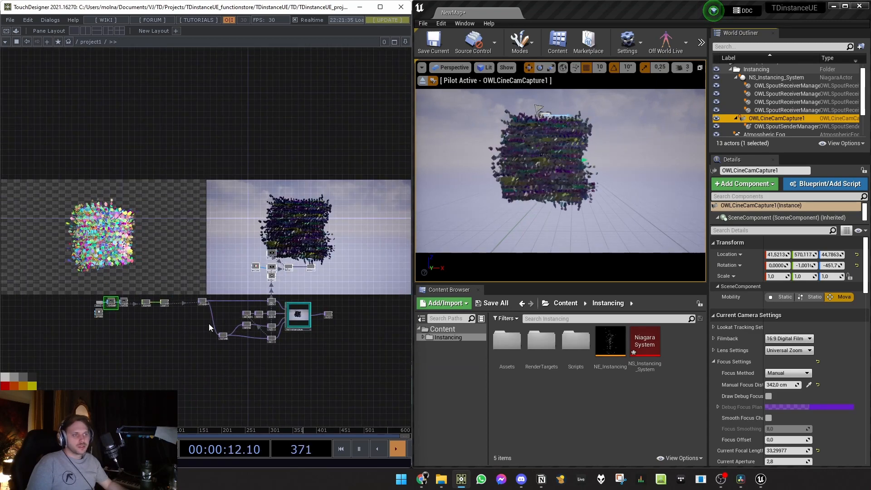
pyautogui.scroll(5, 109, 316)
pyautogui.moveTo(326, 387); pyautogui.dragTo(488, 436)
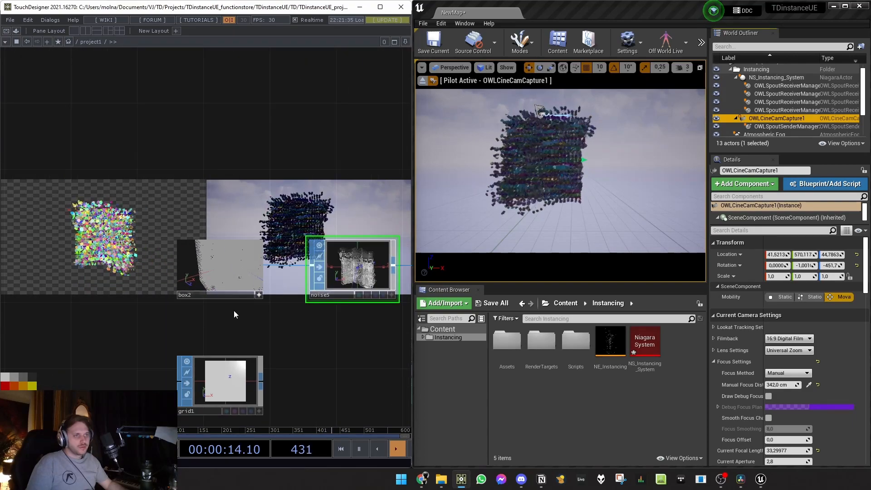
pyautogui.scroll(4, 235, 312)
pyautogui.moveTo(243, 249); pyautogui.dragTo(236, 232)
pyautogui.moveTo(286, 315); pyautogui.dragTo(190, 307)
pyautogui.scroll(-3, 218, 302)
pyautogui.scroll(-6, 274, 327)
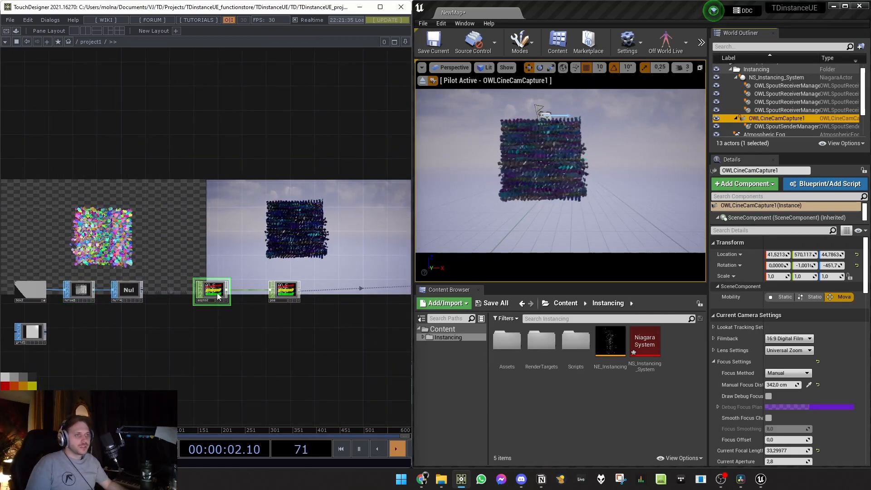
# Examine how the point position channels feed the chopto3 TOP and its downstream branches.
pyautogui.moveTo(270, 330); pyautogui.dragTo(142, 332)
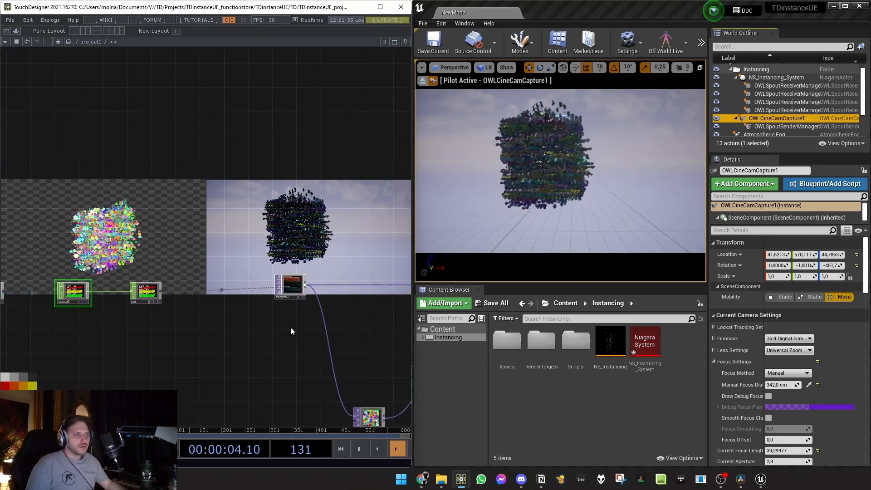
pyautogui.moveTo(290, 331); pyautogui.dragTo(191, 304)
pyautogui.scroll(3, 193, 283)
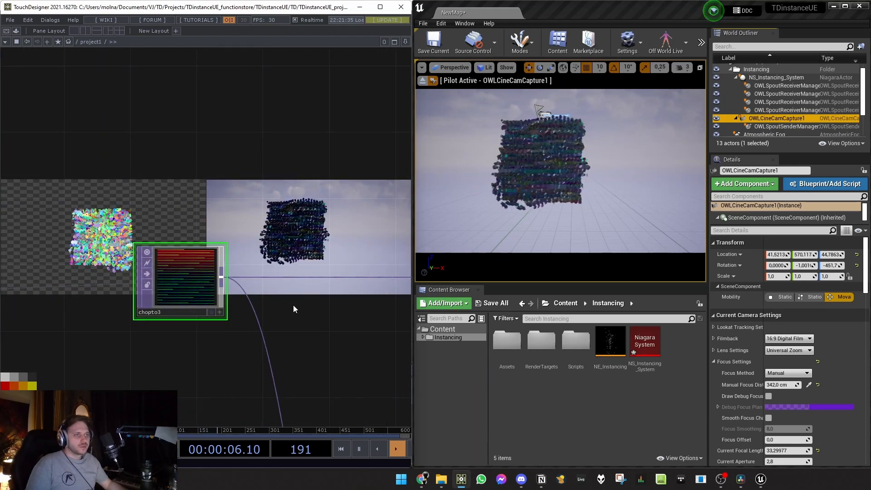
pyautogui.scroll(-5, 294, 309)
pyautogui.moveTo(284, 309); pyautogui.dragTo(192, 292)
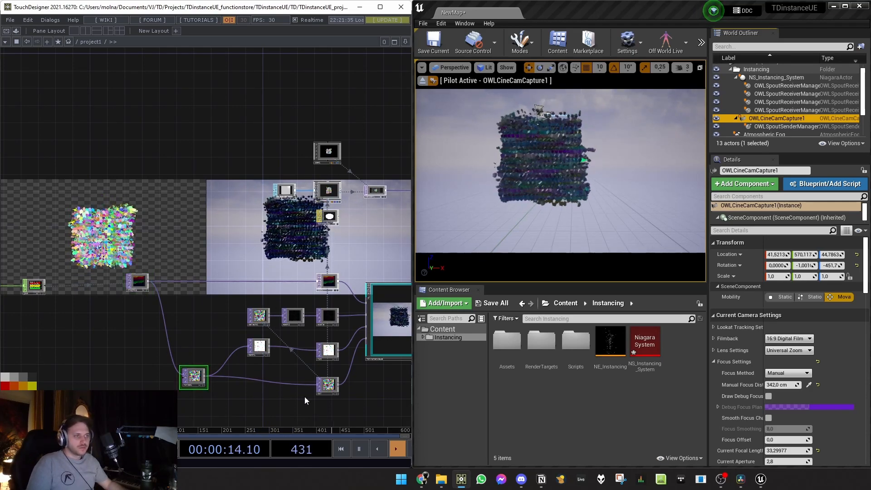
# Inspect the texture branches feeding the TDinstanceUE component and the Range parameters of the math1 TOP.
pyautogui.scroll(4, 305, 400)
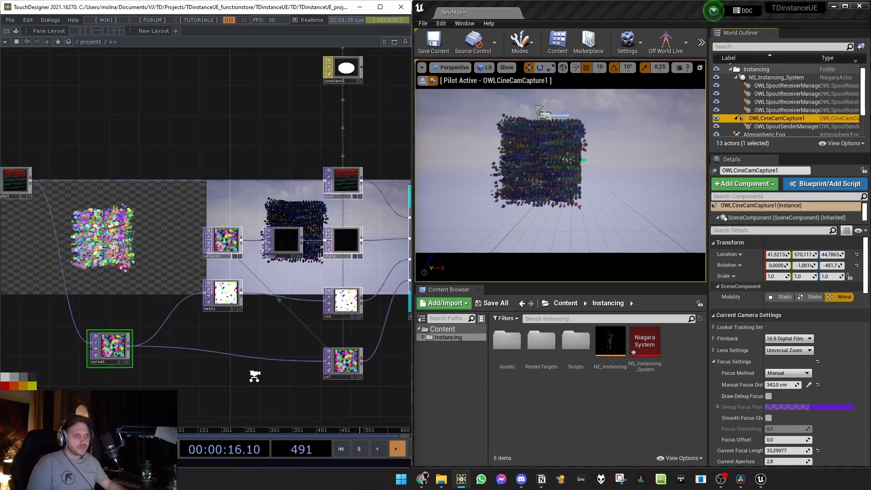
pyautogui.scroll(-2, 254, 376)
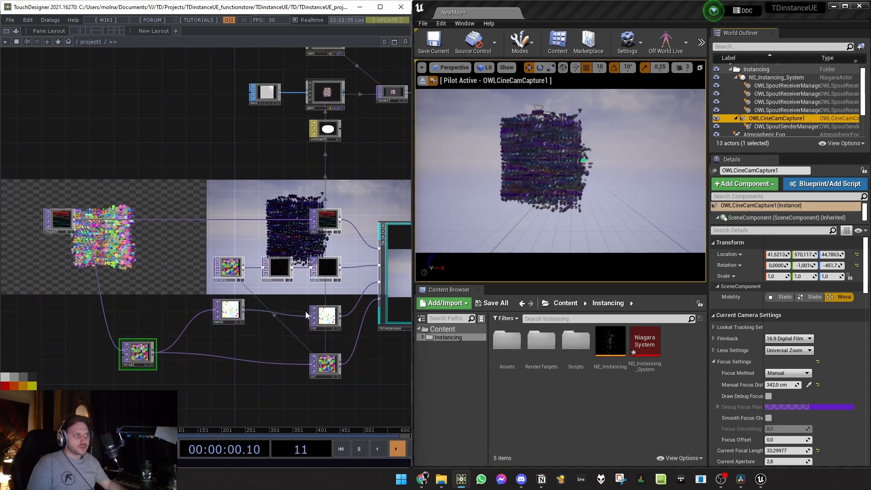
pyautogui.click(233, 318)
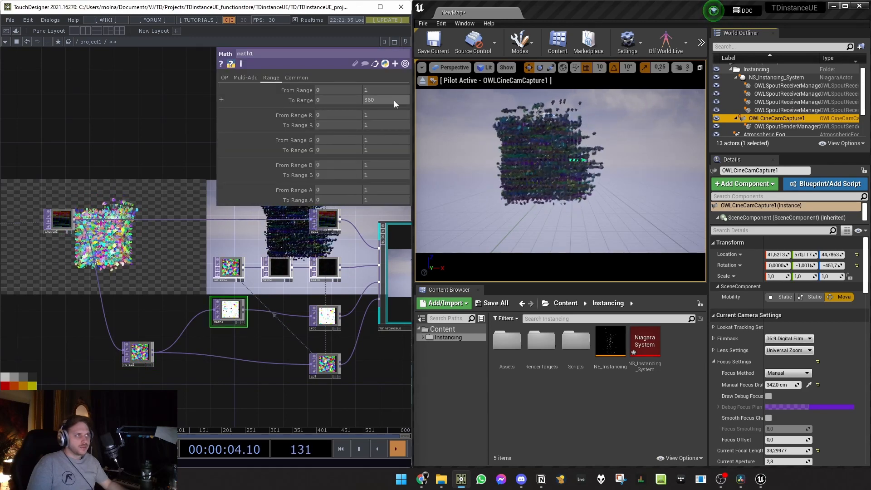
pyautogui.press('p')
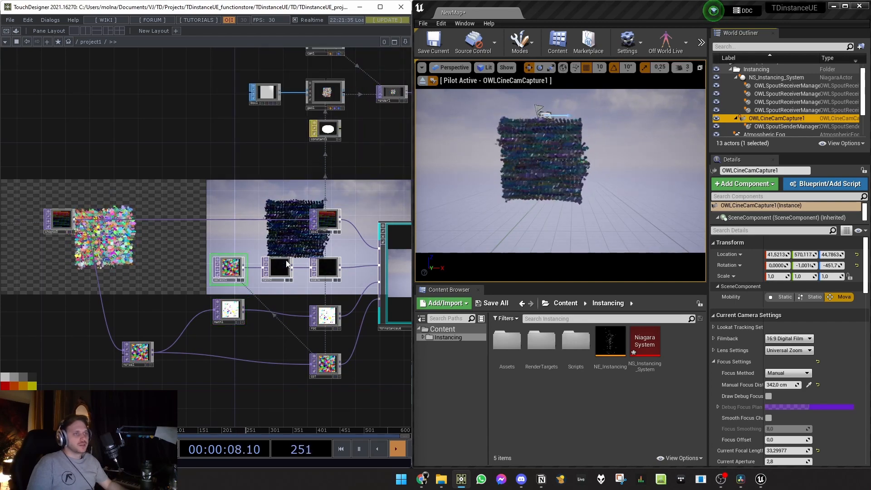
# Inspect the Multi-Add parameters of the math2 TOP feeding the scale branch, focusing on its Multiply value.
pyautogui.moveTo(287, 248); pyautogui.dragTo(233, 244)
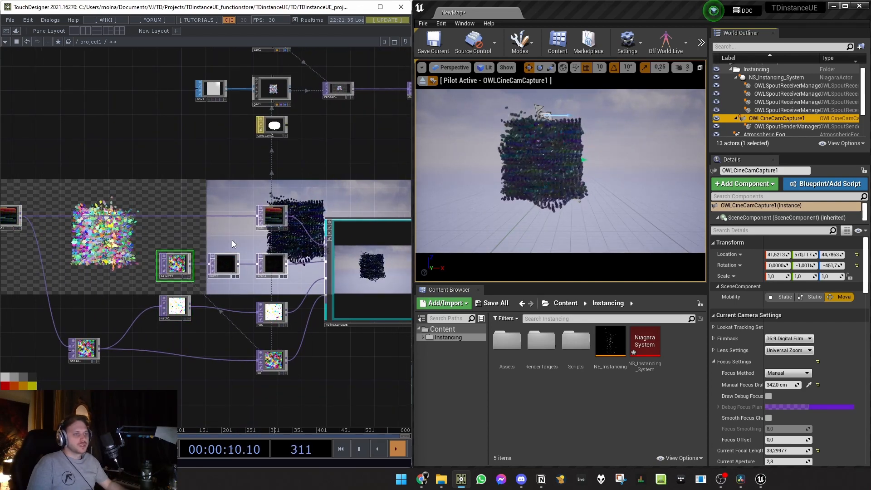
pyautogui.scroll(3, 231, 260)
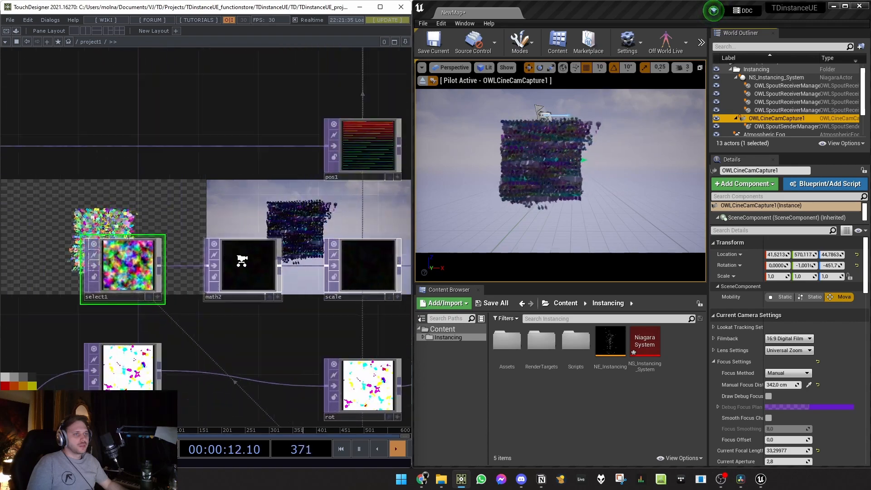
pyautogui.click(242, 260)
pyautogui.press('p')
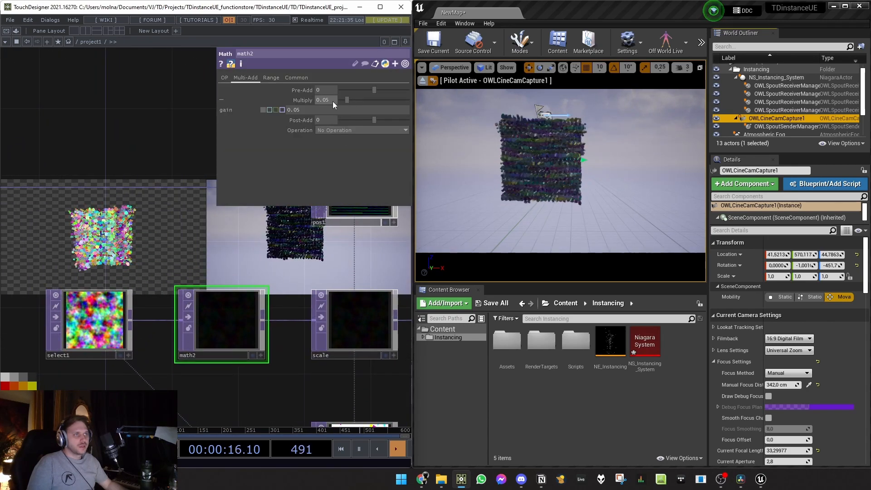
pyautogui.moveTo(333, 102); pyautogui.dragTo(308, 102)
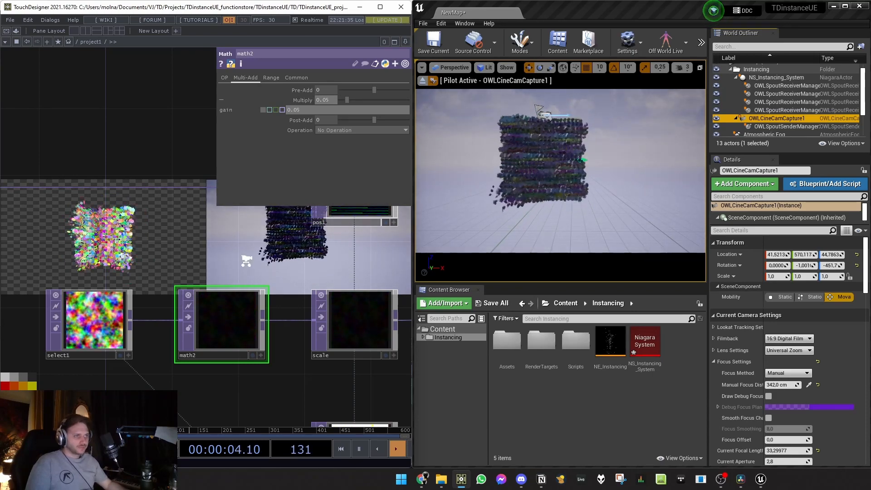
# Display the custom parameters of the TDinstanceUE component.
pyautogui.scroll(-5, 73, 254)
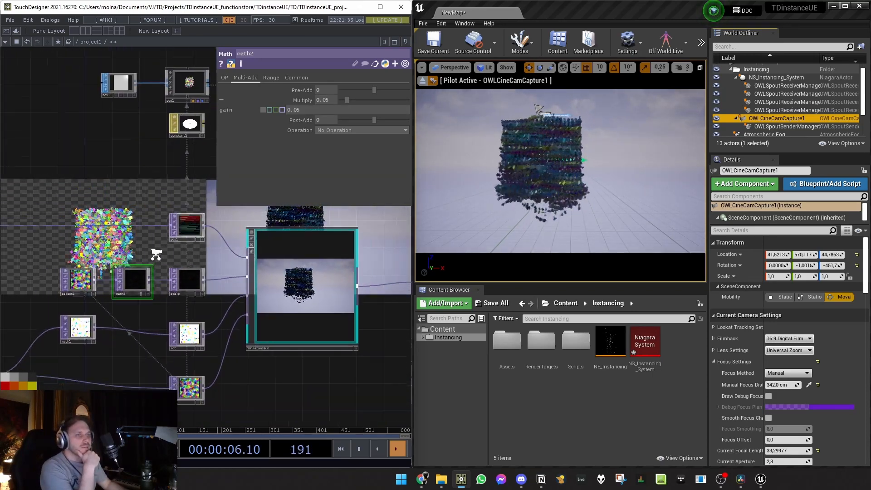
pyautogui.scroll(-1, 155, 254)
pyautogui.click(276, 266)
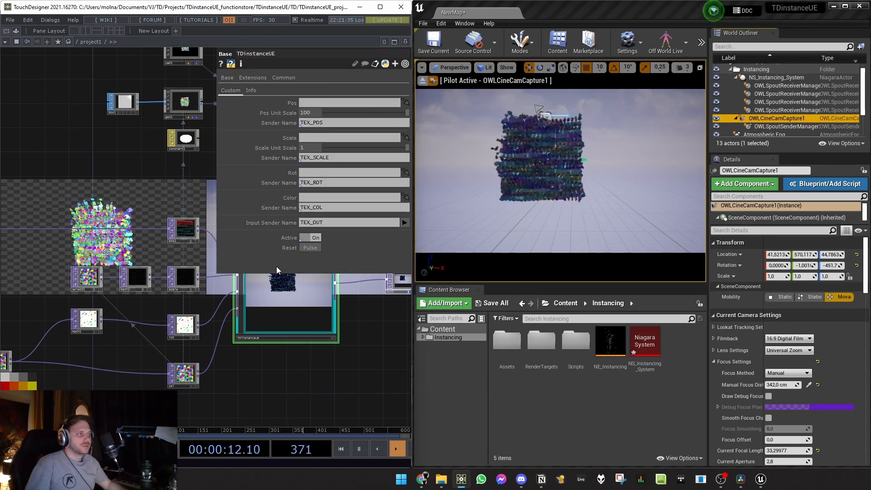
# Switch to File Explorer, view the project's TD folder containing TDinstanceUE.tox, and return to TouchDesigner.
pyautogui.moveTo(442, 484)
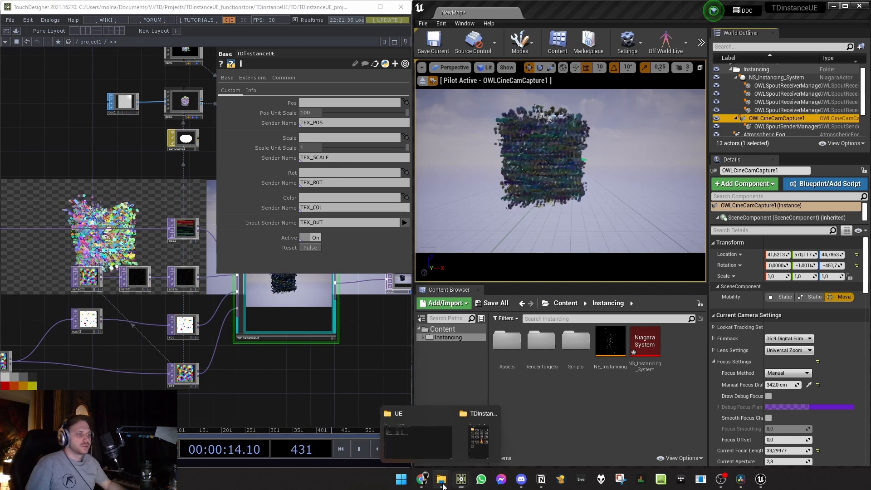
pyautogui.click(431, 435)
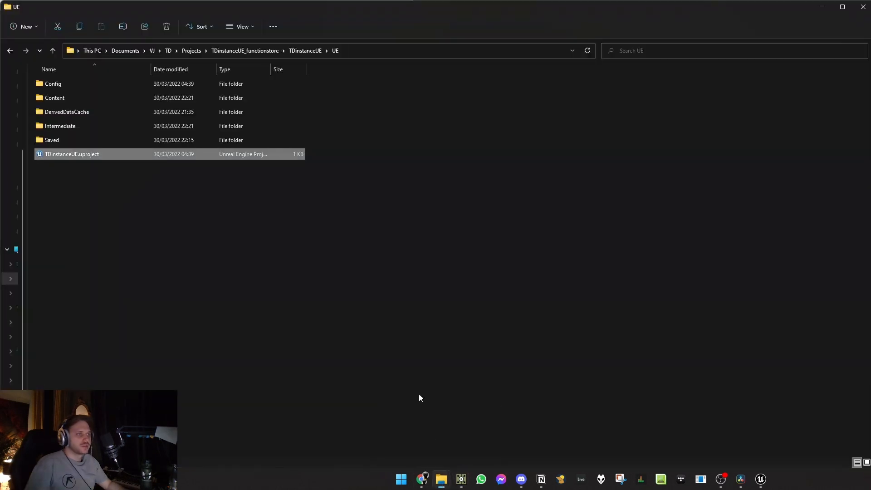
pyautogui.click(297, 51)
pyautogui.doubleClick(109, 81)
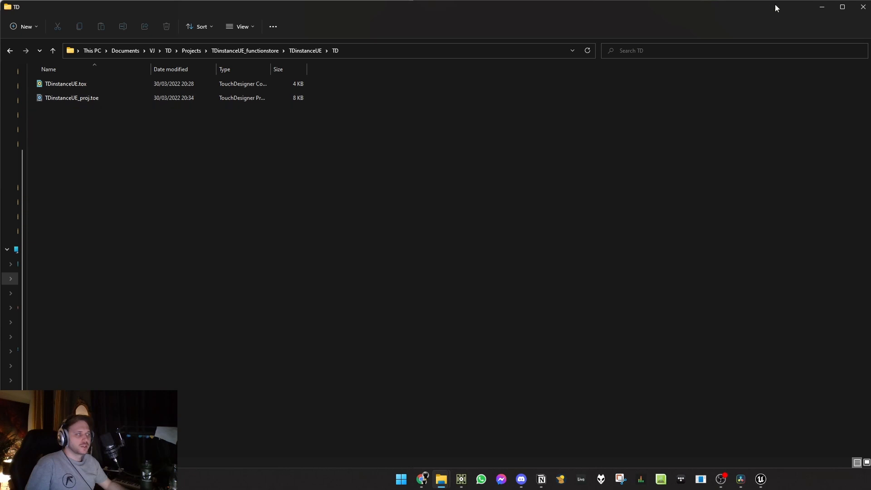
pyautogui.click(822, 7)
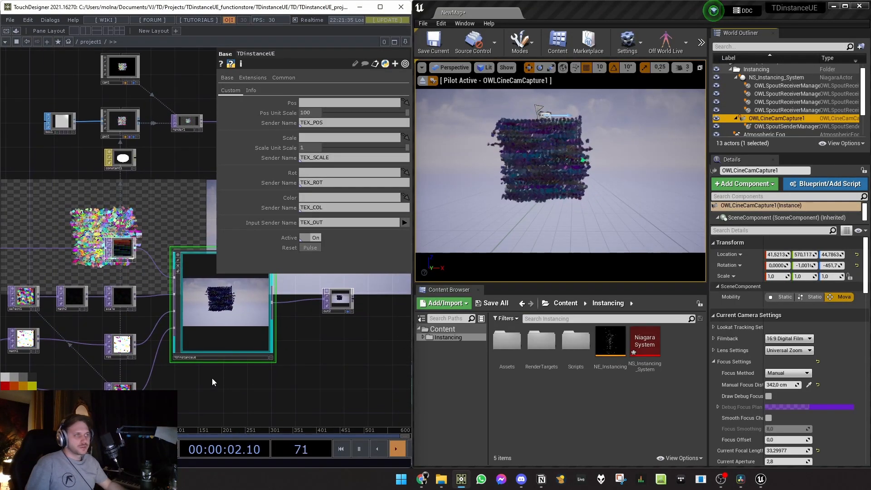
# Assign the pos1 TOP to TDinstanceUE's Pos parameter as a demonstration, and clear the parameter again.
pyautogui.scroll(-3, 214, 382)
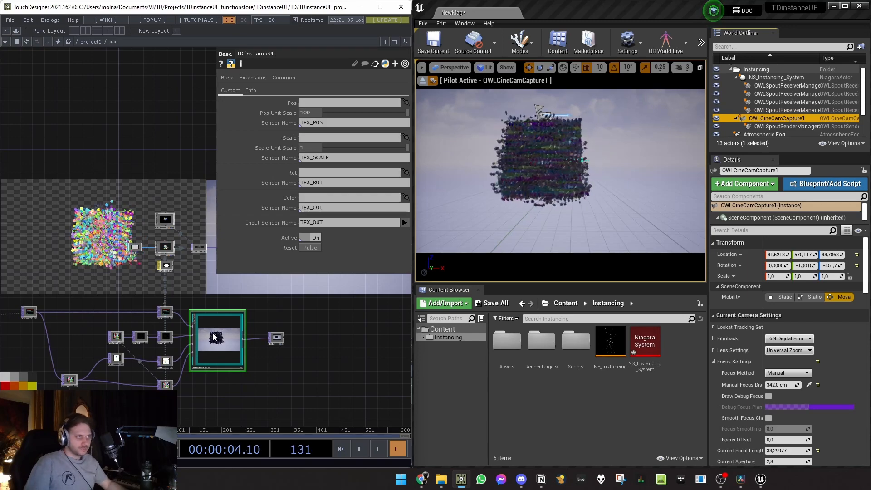
pyautogui.scroll(3, 213, 336)
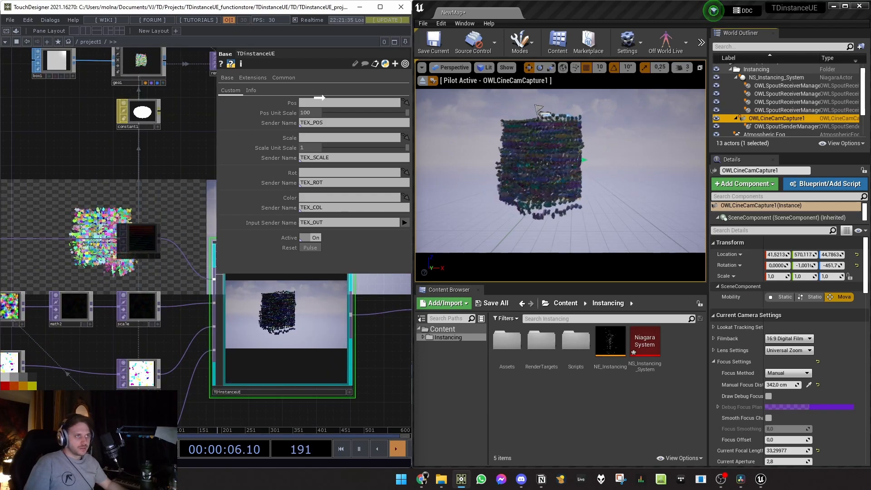
pyautogui.moveTo(319, 97); pyautogui.dragTo(317, 103)
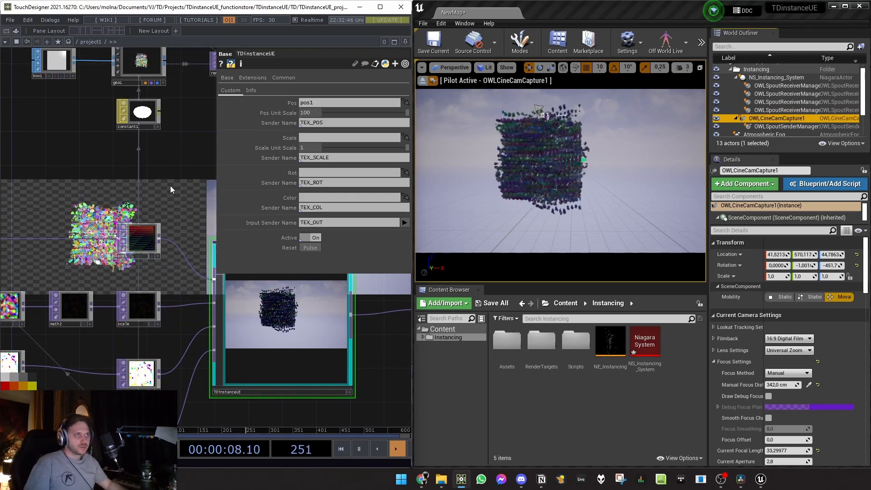
pyautogui.moveTo(326, 102); pyautogui.dragTo(286, 100)
pyautogui.press('BackSpace')
pyautogui.press('Return')
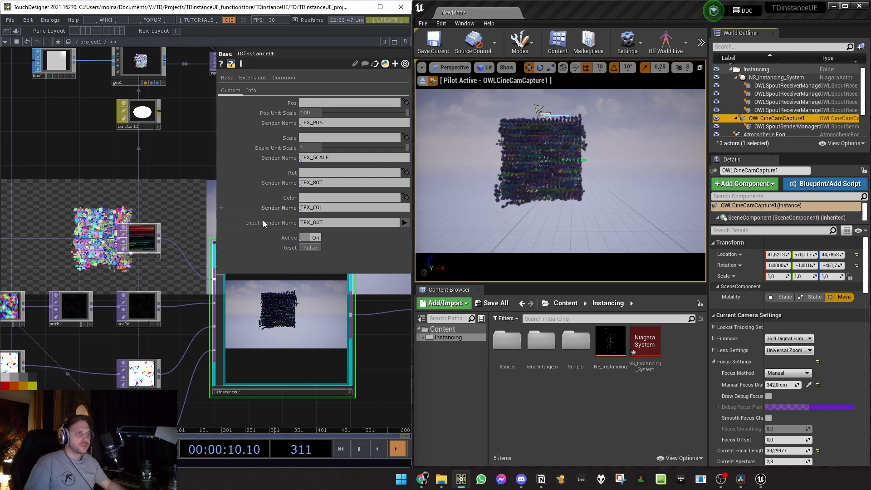
# Examine the input connectors of the TDinstanceUE component and the sender choices offered for Input Sender Name.
pyautogui.moveTo(183, 285); pyautogui.dragTo(76, 251)
pyautogui.scroll(3, 105, 252)
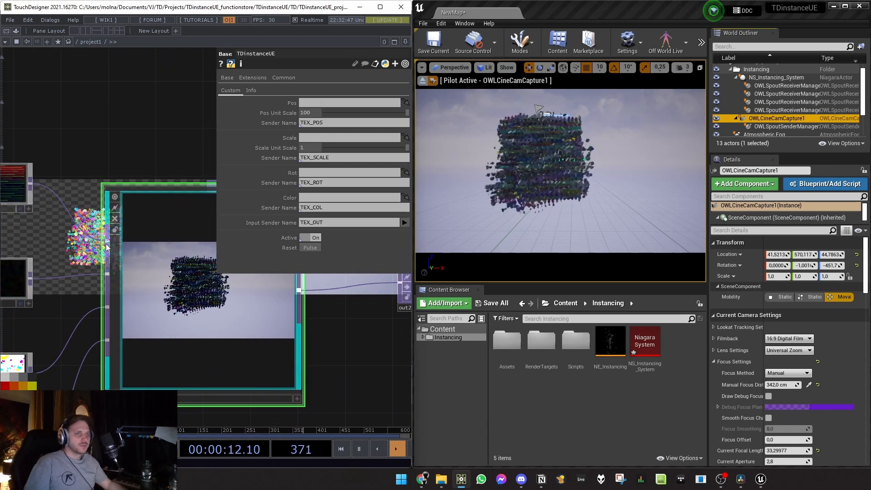
pyautogui.scroll(-5, 107, 274)
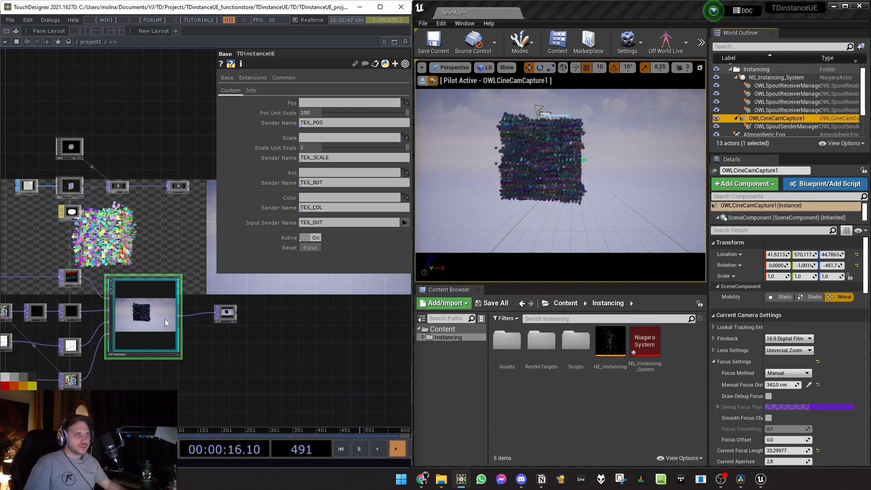
pyautogui.click(404, 222)
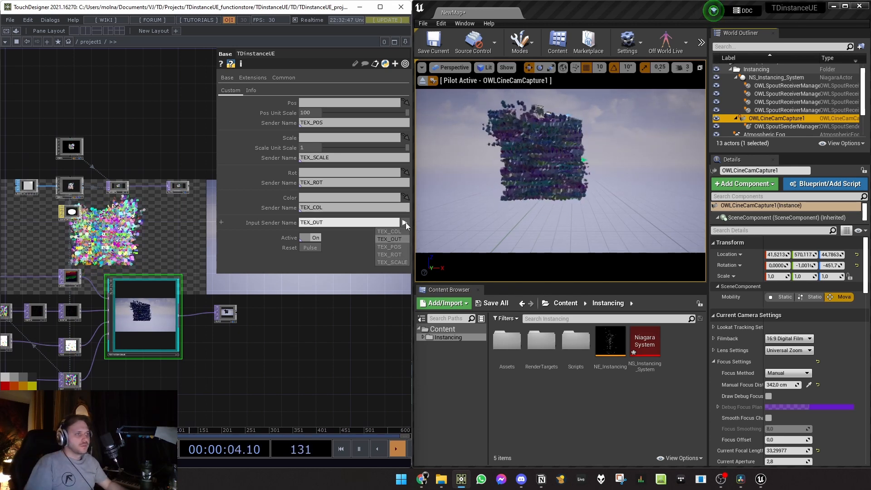
pyautogui.click(404, 222)
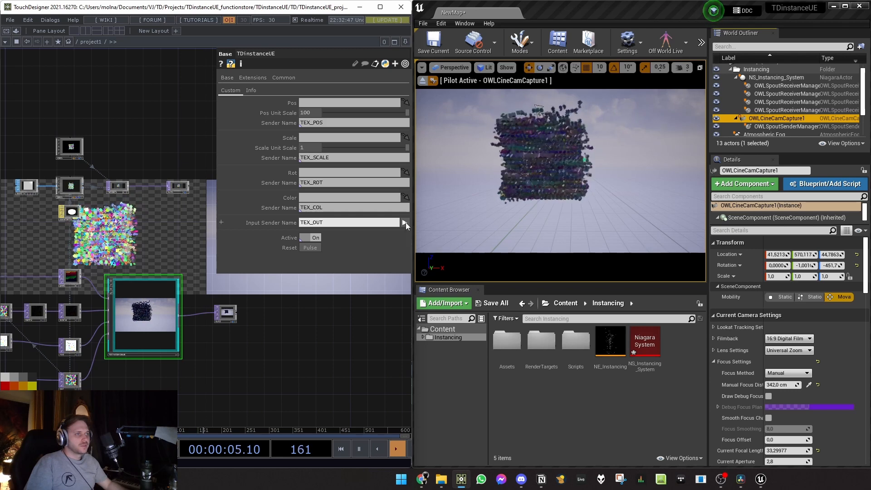
# Review the Sender Name parameters for position, scale, rotation and color, and the network around TDinstanceUE.
pyautogui.click(325, 122)
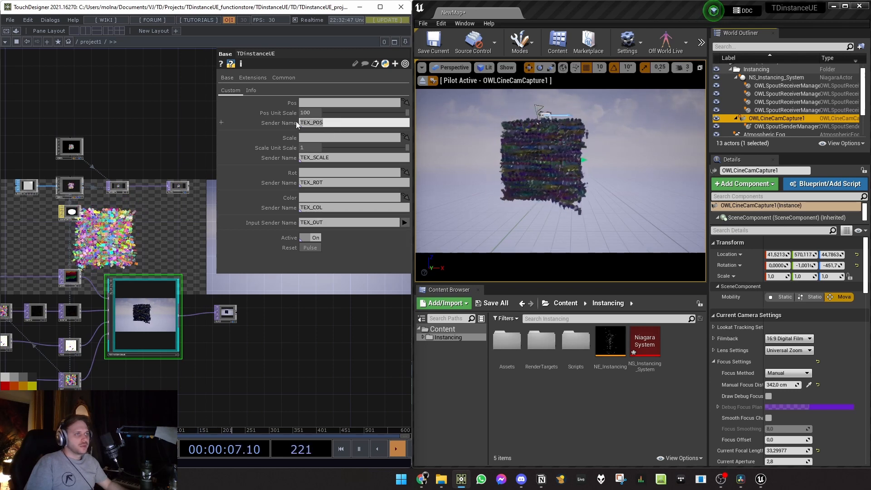
pyautogui.click(355, 157)
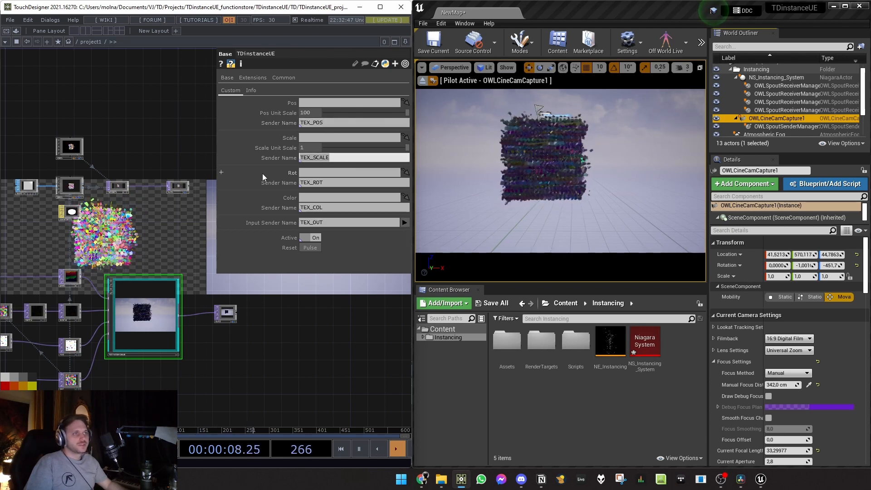
pyautogui.click(355, 183)
pyautogui.click(342, 207)
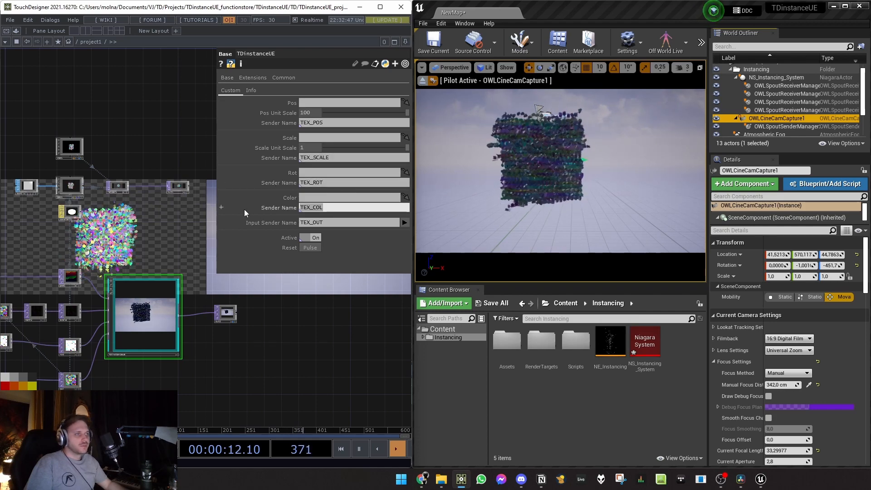
pyautogui.moveTo(196, 235); pyautogui.dragTo(172, 214)
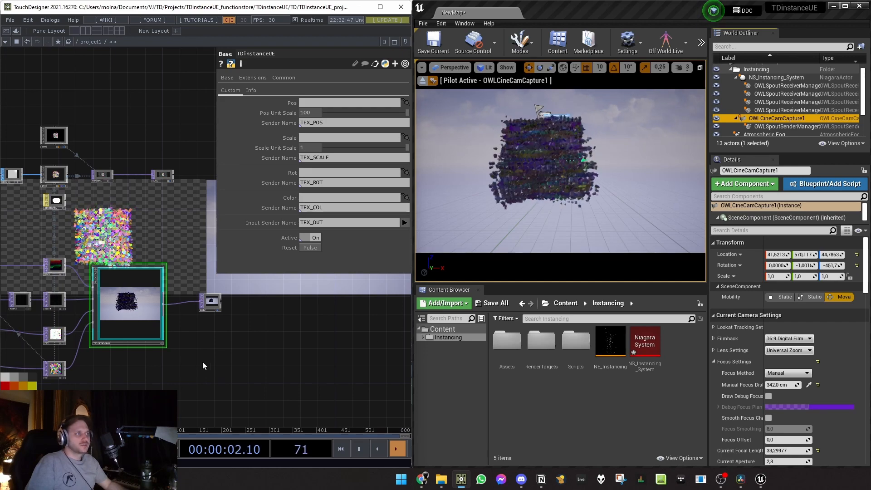
pyautogui.moveTo(193, 339); pyautogui.dragTo(344, 344)
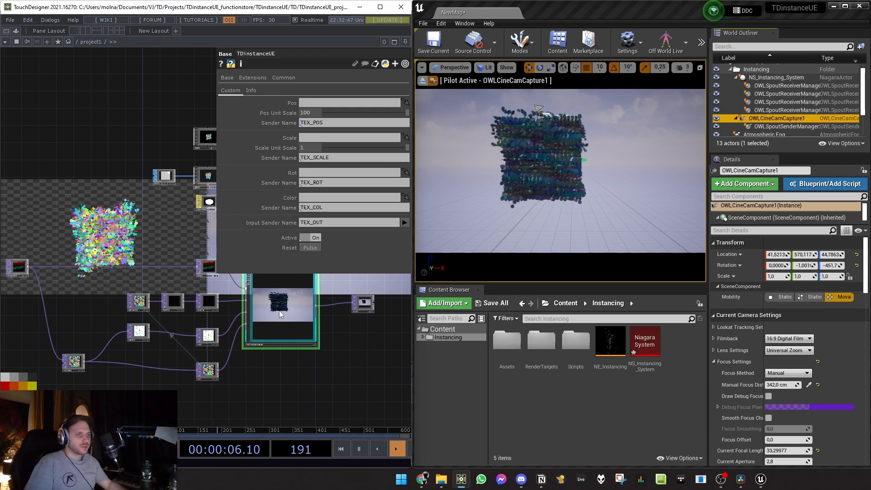
pyautogui.moveTo(310, 376); pyautogui.dragTo(251, 396)
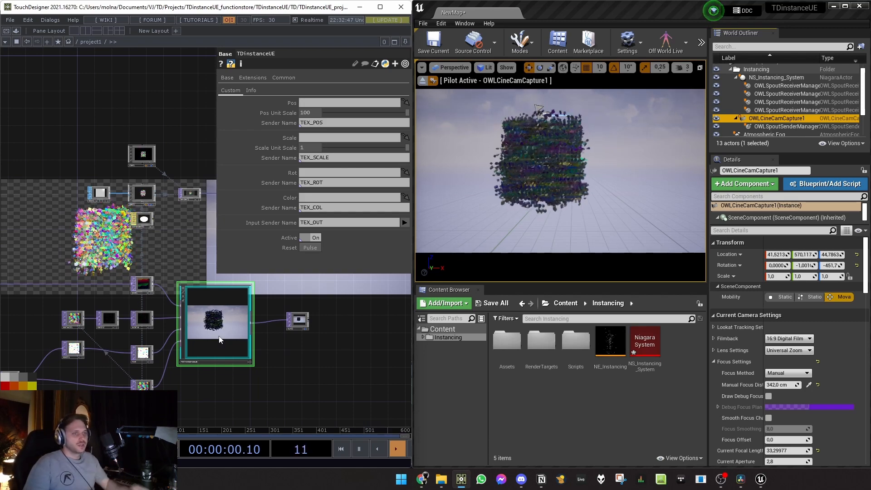
# Bring the geo1 COMP's instance preview into close view and hide the parameter window.
pyautogui.scroll(5, 218, 336)
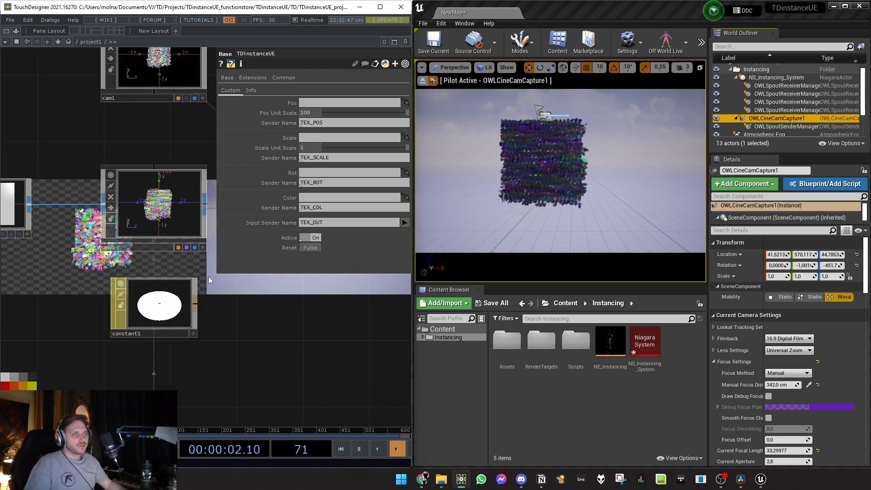
pyautogui.scroll(5, 209, 279)
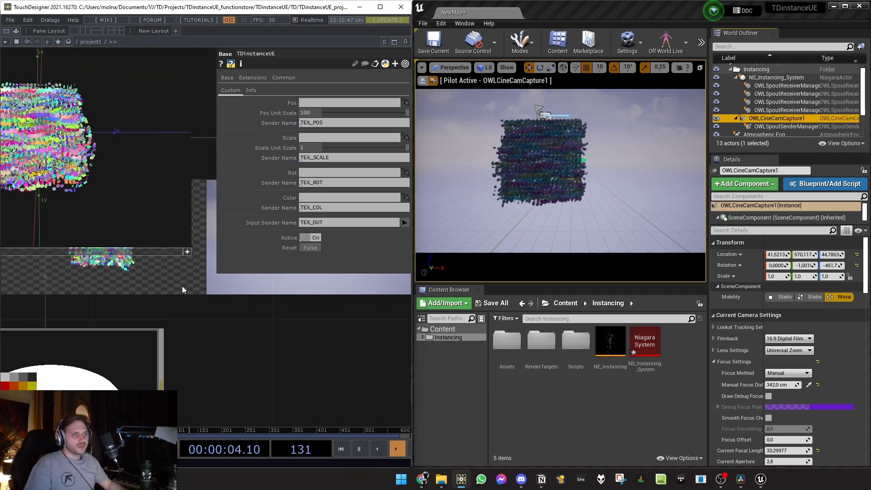
pyautogui.scroll(-5, 316, 391)
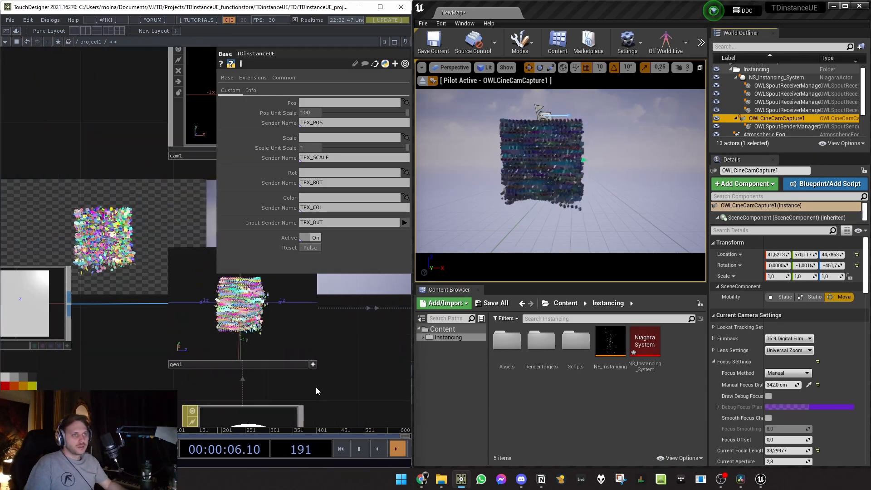
pyautogui.moveTo(316, 391); pyautogui.dragTo(250, 391)
pyautogui.press('p')
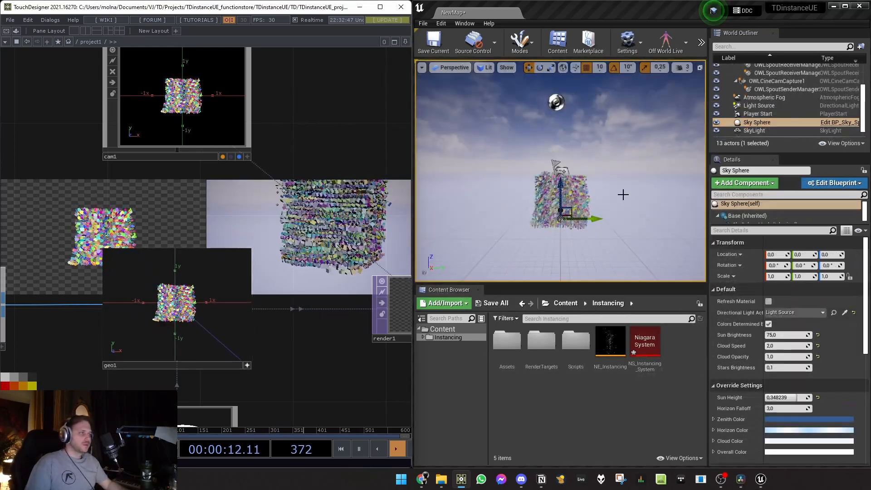
# Compare the axis orientation of the instances in Unreal's perspective viewport with the geo1 viewer in TouchDesigner.
pyautogui.moveTo(622, 195); pyautogui.dragTo(584, 229, button='right')
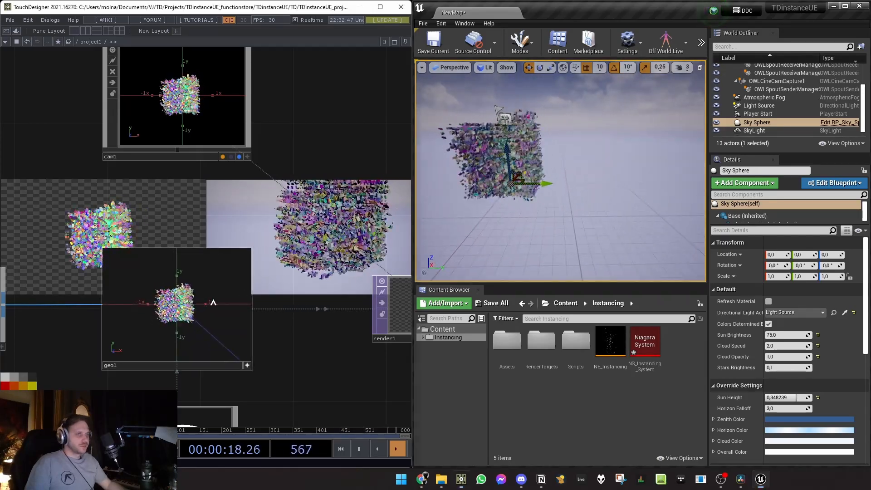
pyautogui.moveTo(213, 302); pyautogui.dragTo(204, 307)
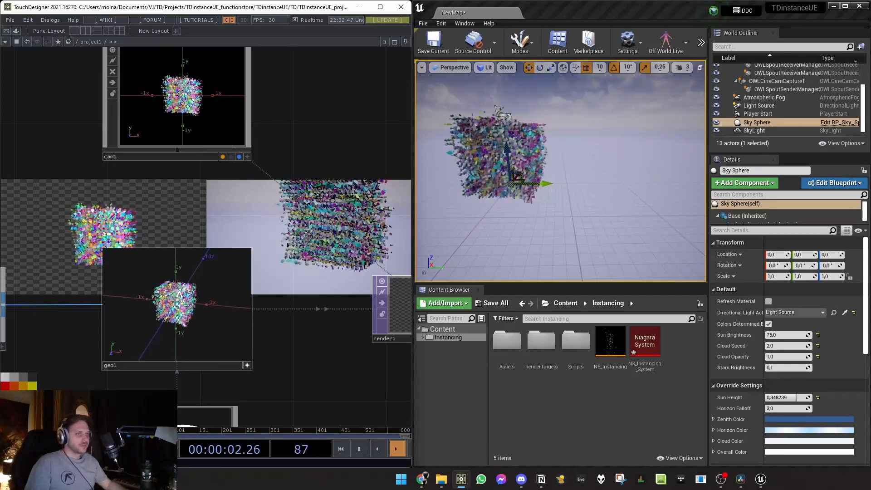
pyautogui.moveTo(480, 251); pyautogui.dragTo(463, 243, button='right')
pyautogui.press('s')
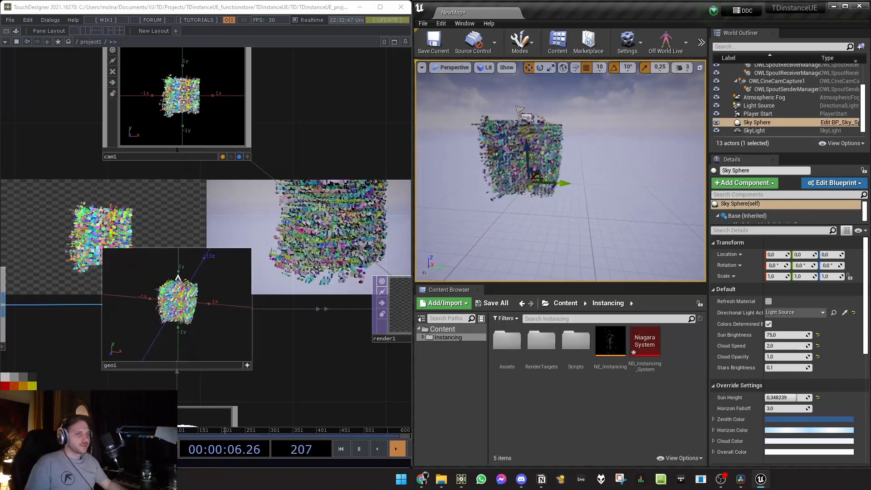
pyautogui.moveTo(178, 278)
pyautogui.mouseDown()
pyautogui.moveTo(204, 295)
pyautogui.moveTo(178, 279)
pyautogui.mouseUp()
pyautogui.moveTo(531, 245); pyautogui.dragTo(585, 245, button='right')
pyautogui.press('a')
pyautogui.moveTo(176, 330); pyautogui.dragTo(205, 304)
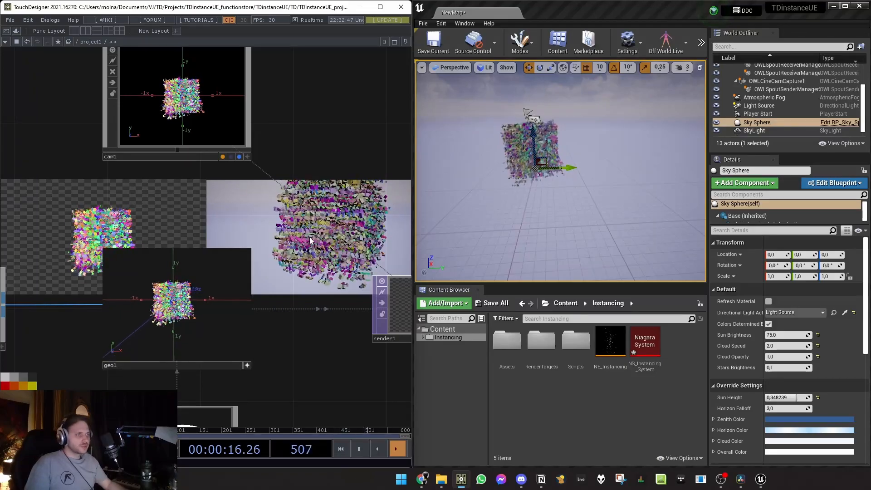
# Enter the TDinstanceUE component and inspect its internal TOP network.
pyautogui.scroll(-6, 265, 208)
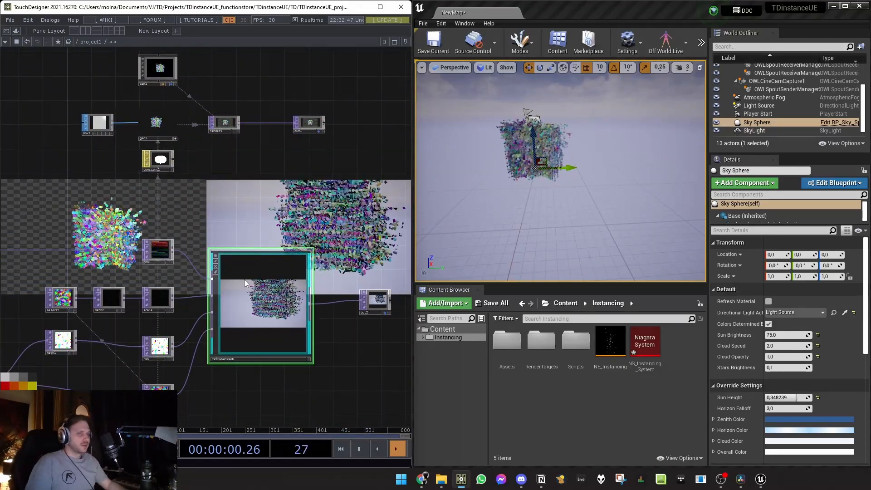
pyautogui.press('i')
pyautogui.scroll(3, 215, 240)
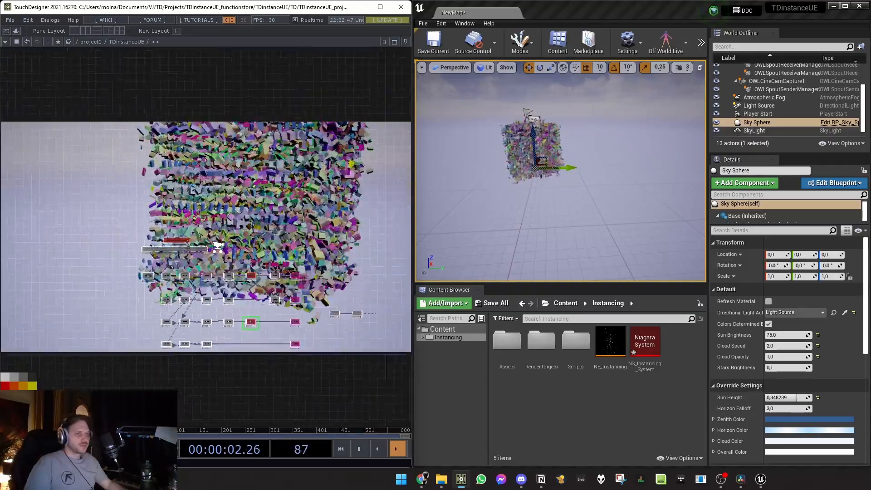
pyautogui.scroll(3, 218, 247)
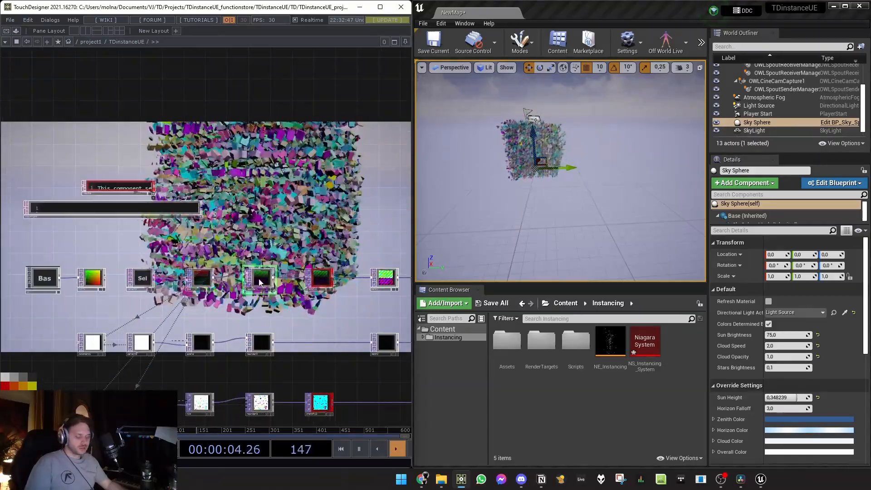
# Inspect the output channel mapping of reorder1 and the channel values of chanmix1 against the axis orientation in Unreal's viewport.
pyautogui.moveTo(278, 317); pyautogui.dragTo(138, 256)
pyautogui.press('p')
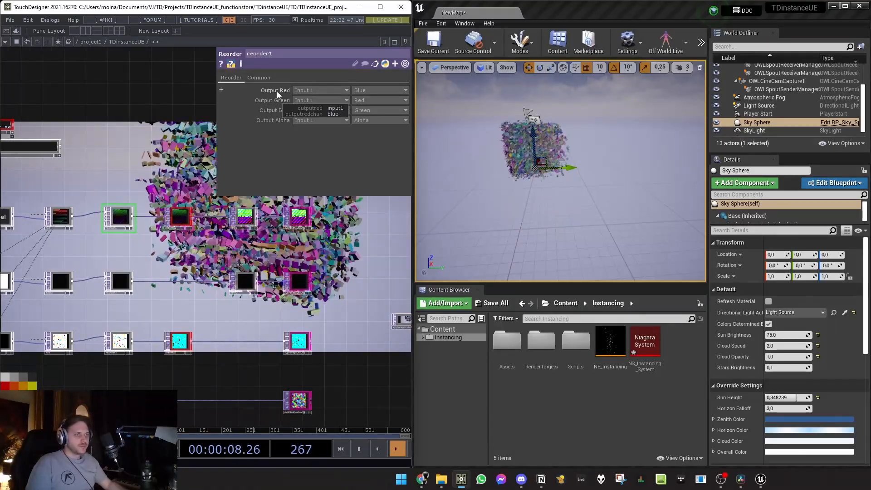
pyautogui.moveTo(199, 256); pyautogui.dragTo(231, 293)
pyautogui.click(196, 289)
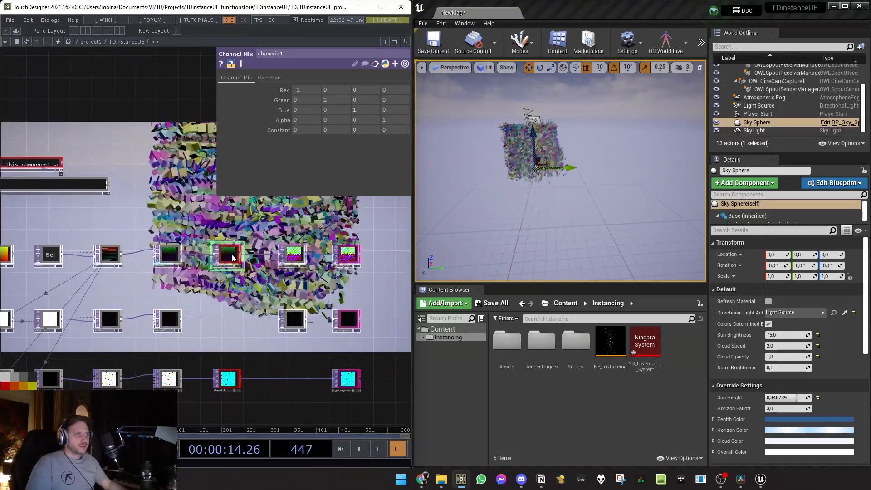
pyautogui.moveTo(506, 236)
pyautogui.mouseDown(button='right')
pyautogui.moveTo(477, 234)
pyautogui.moveTo(495, 233)
pyautogui.mouseUp(button='right')
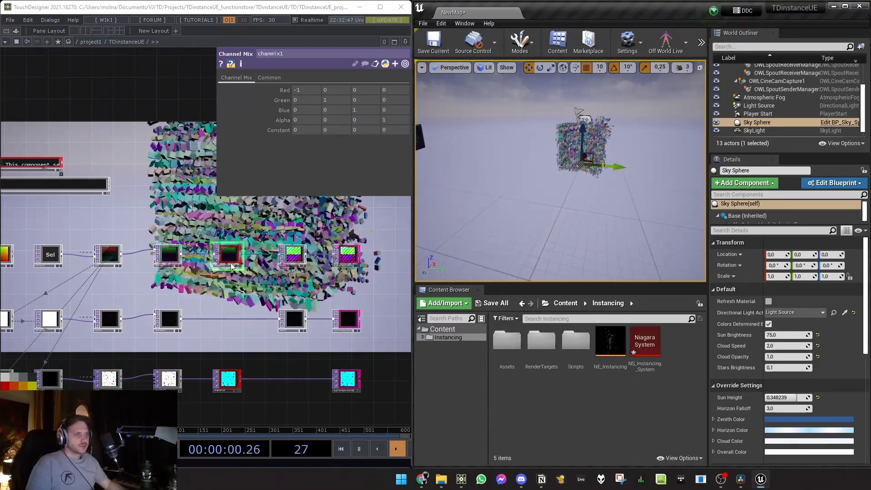
# Check the Multi-Add parameters of the math2 and math1 TOPs inside TDinstanceUE.
pyautogui.click(225, 383)
pyautogui.moveTo(269, 398); pyautogui.dragTo(281, 364)
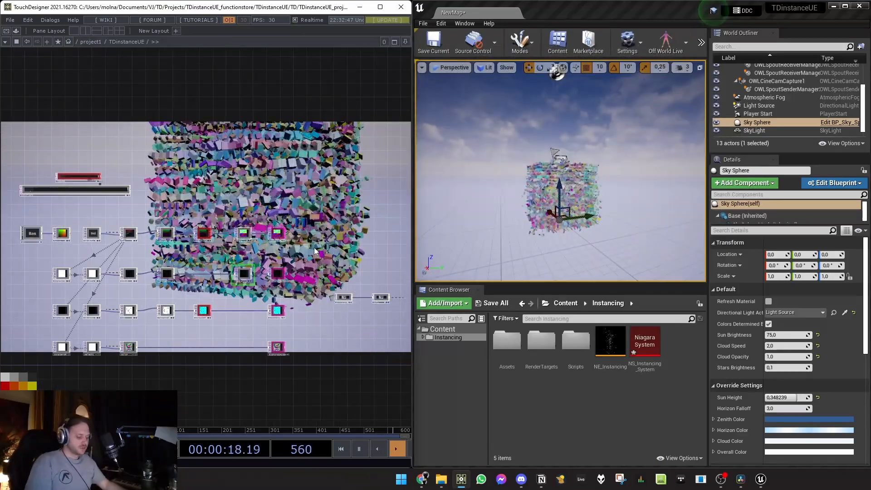
pyautogui.press('p')
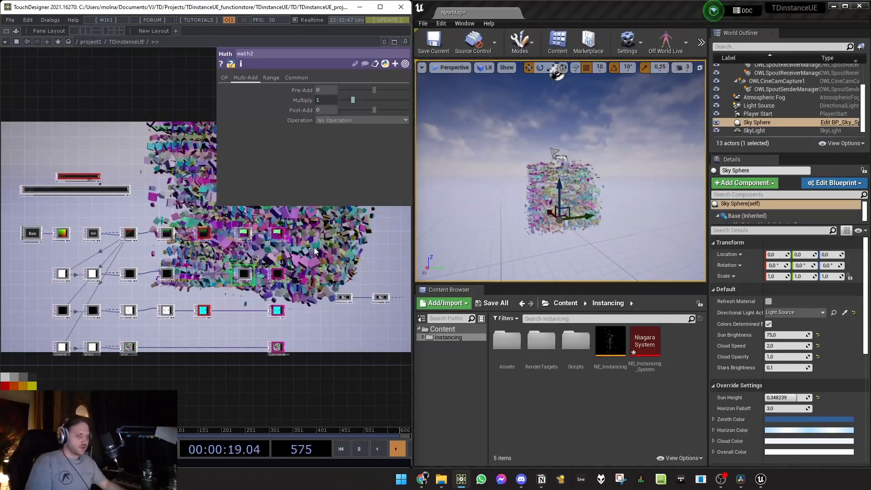
pyautogui.click(244, 233)
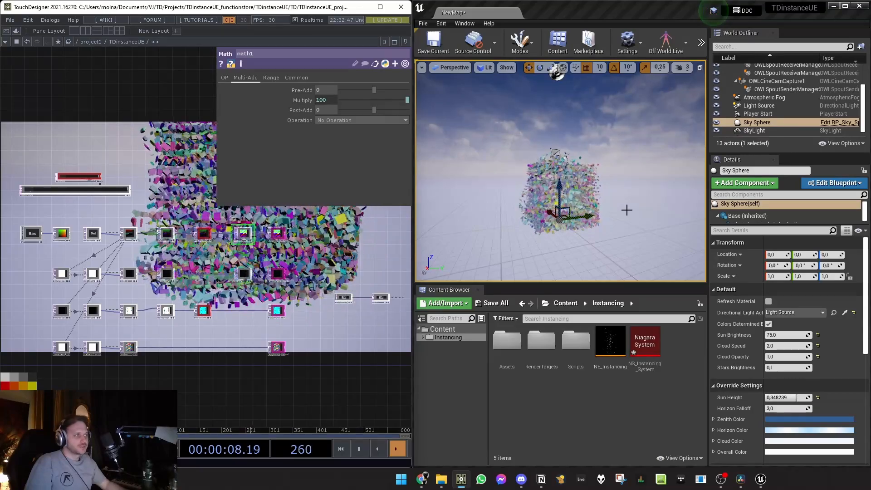
# Compare the math1 multiplier with the Pos Unit Scale parameter on the parent TDinstanceUE component and return to its internal network.
pyautogui.moveTo(308, 260); pyautogui.dragTo(252, 272)
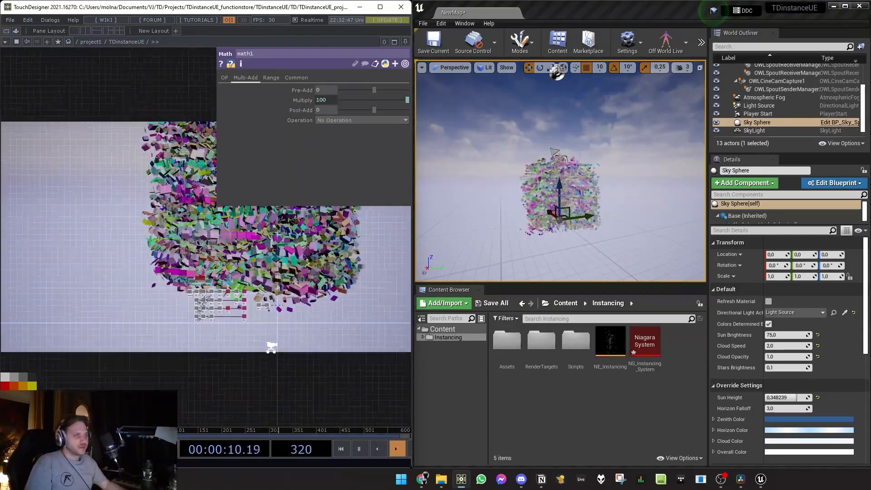
pyautogui.press('u')
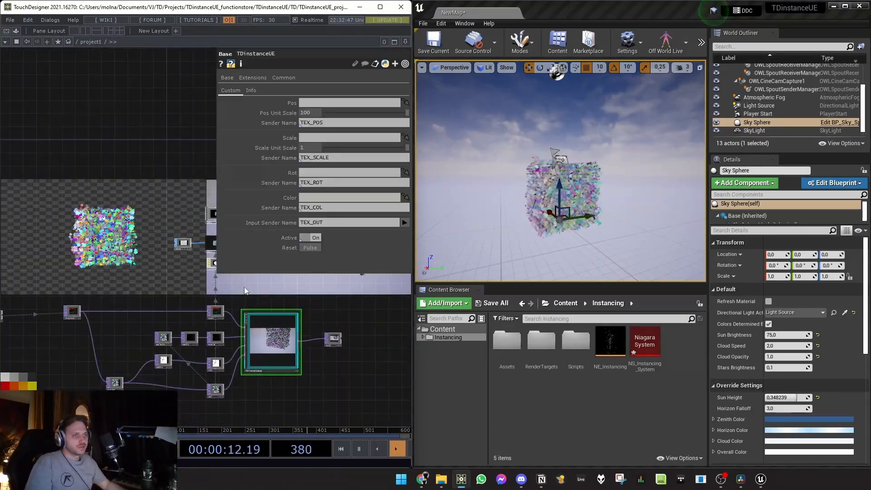
pyautogui.moveTo(245, 290); pyautogui.dragTo(206, 289)
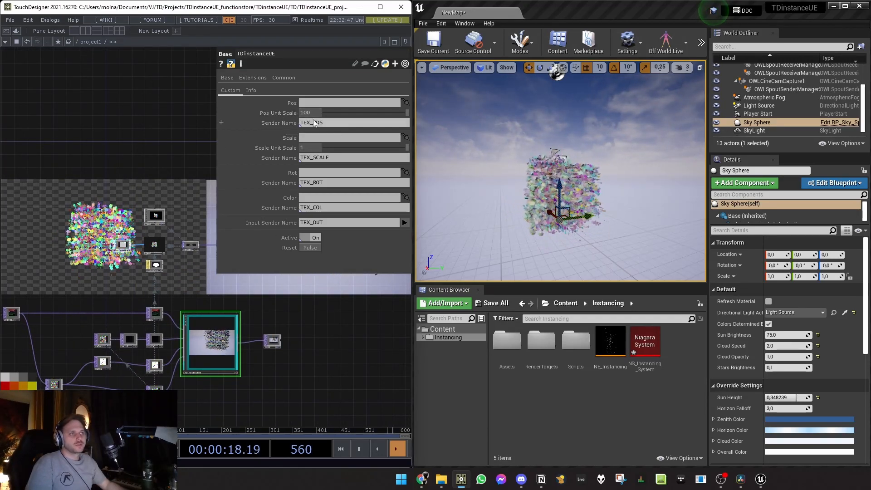
pyautogui.press('i')
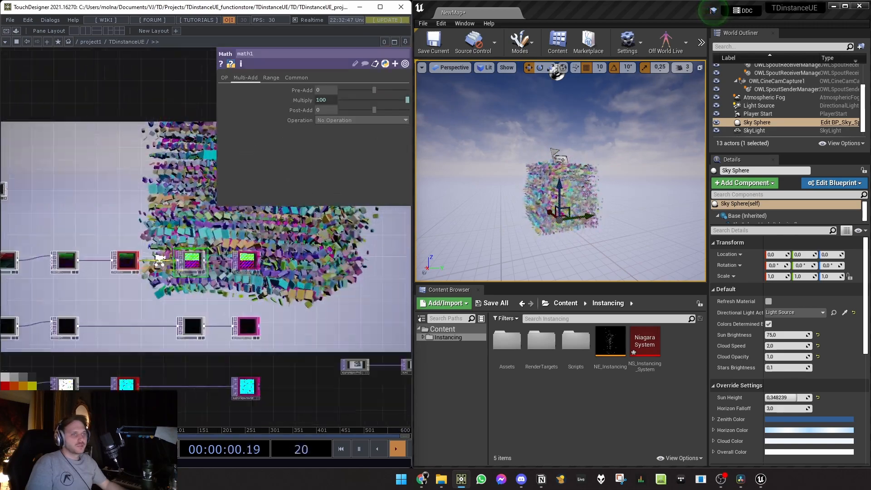
# Examine the scale texture chain and the Multiply parameter of its math2 TOP.
pyautogui.scroll(-5, 209, 300)
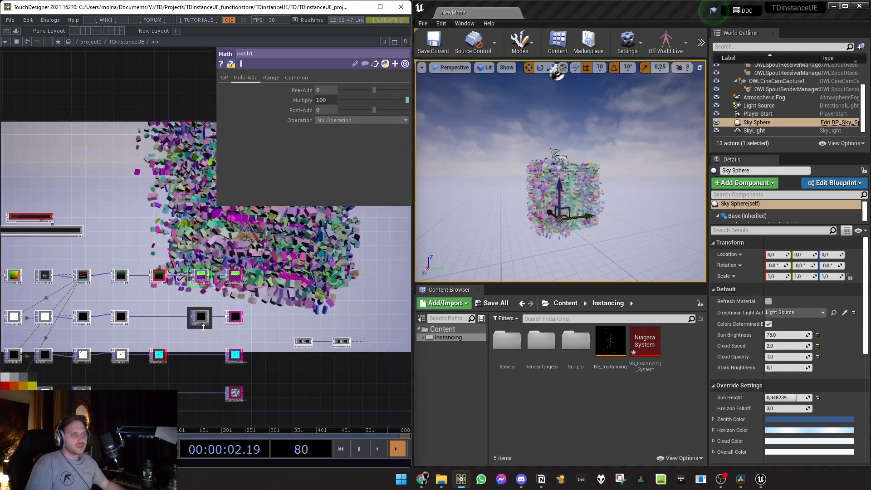
pyautogui.moveTo(195, 339); pyautogui.dragTo(235, 306)
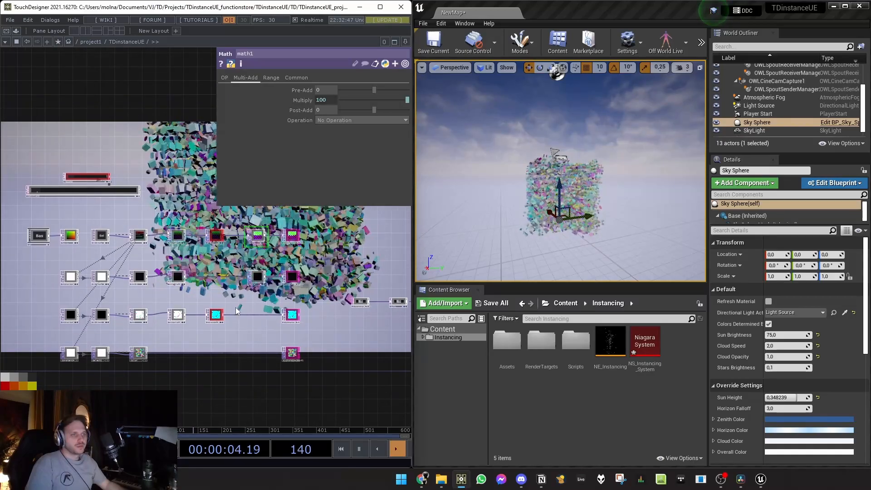
pyautogui.scroll(2, 232, 312)
pyautogui.click(272, 268)
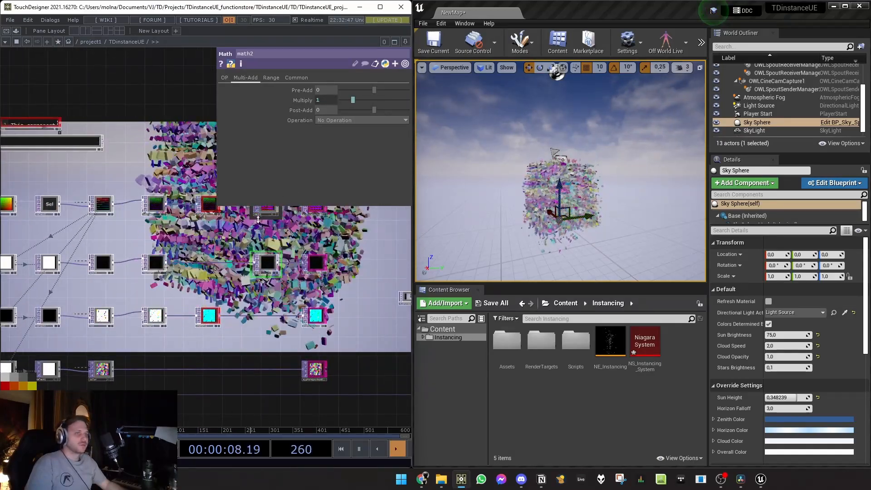
# Return to the project1 network and review the Scale Unit Scale parameter of TDinstanceUE.
pyautogui.scroll(-5, 255, 282)
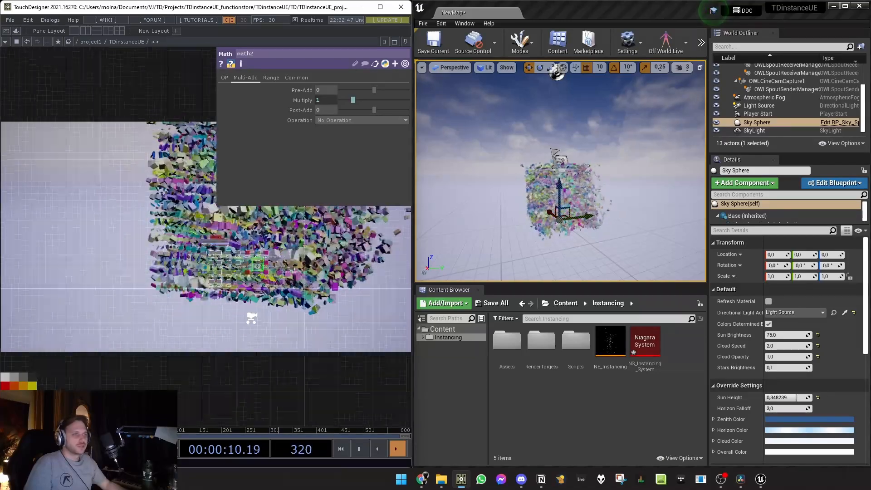
pyautogui.scroll(-2, 251, 319)
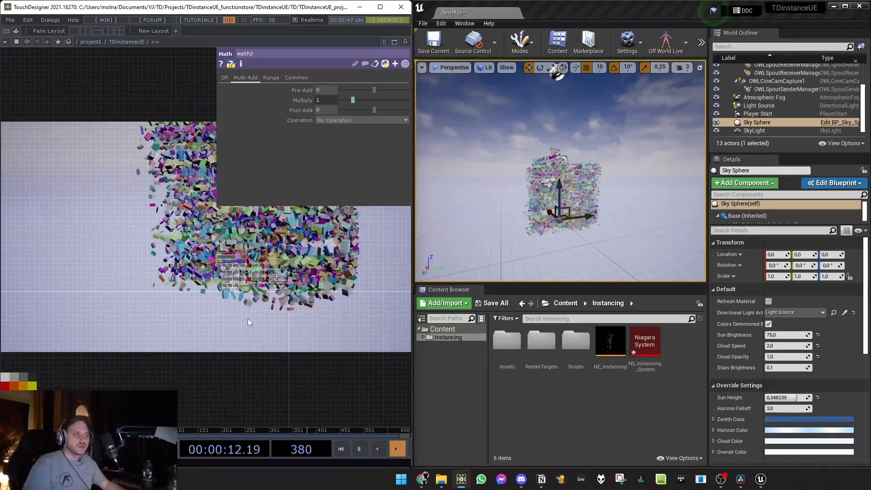
pyautogui.scroll(-4, 247, 318)
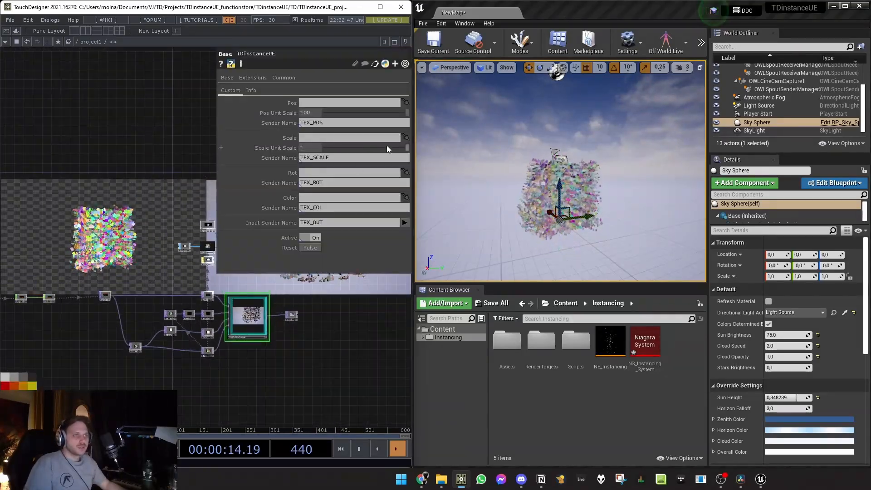
pyautogui.moveTo(379, 150); pyautogui.dragTo(410, 155)
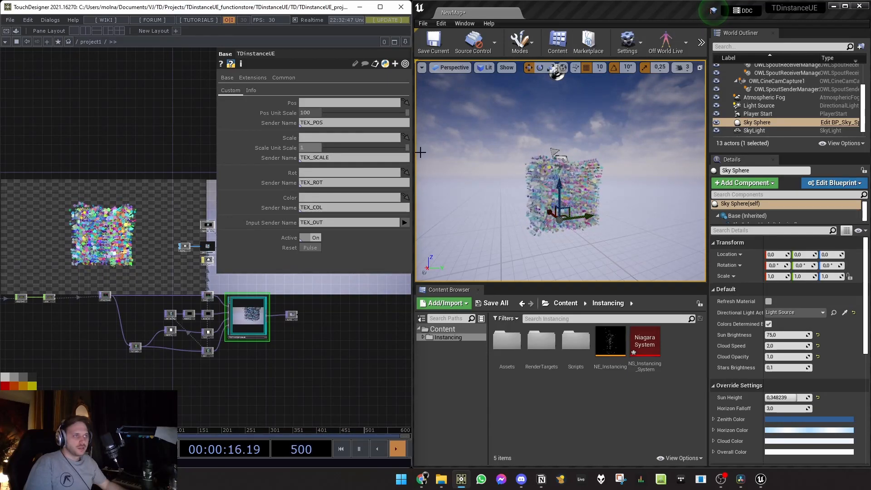
pyautogui.scroll(4, 179, 326)
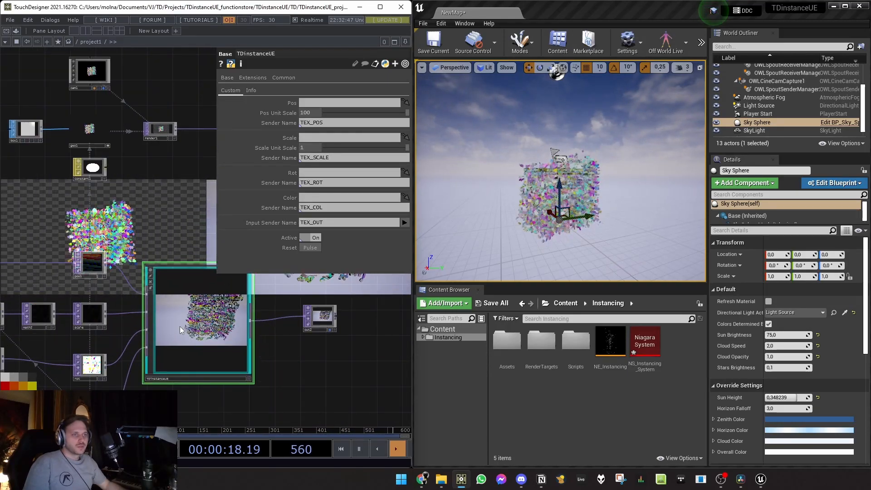
# Examine the Common parameters of syphonspoutout2, including its pixel format, and view the instances from another angle in Unreal.
pyautogui.scroll(-4, 180, 326)
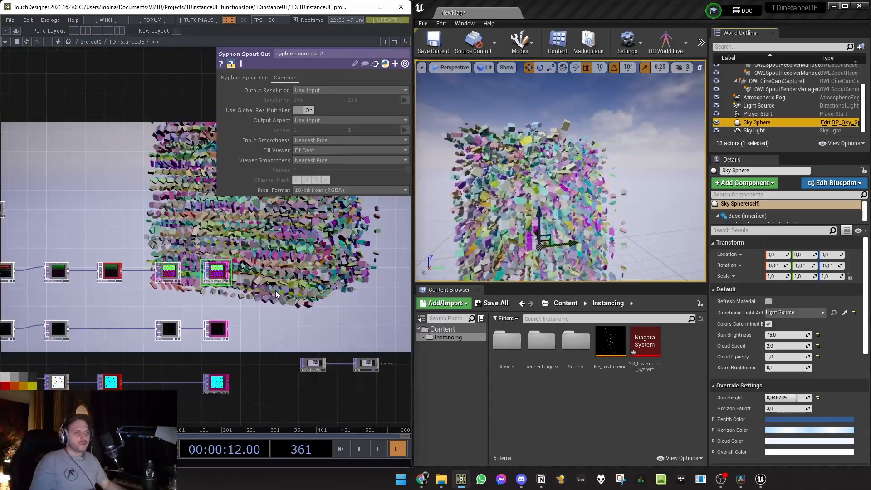
pyautogui.scroll(4, 213, 278)
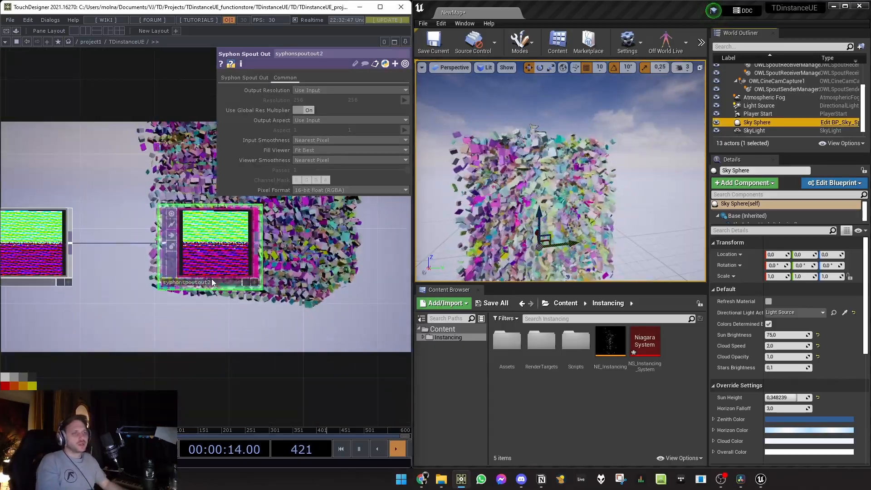
pyautogui.scroll(-5, 212, 282)
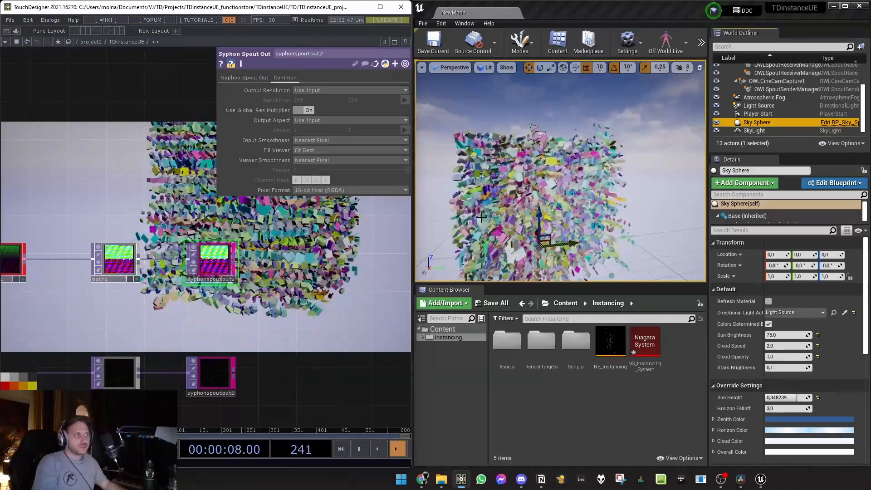
pyautogui.moveTo(481, 217); pyautogui.dragTo(437, 237, button='right')
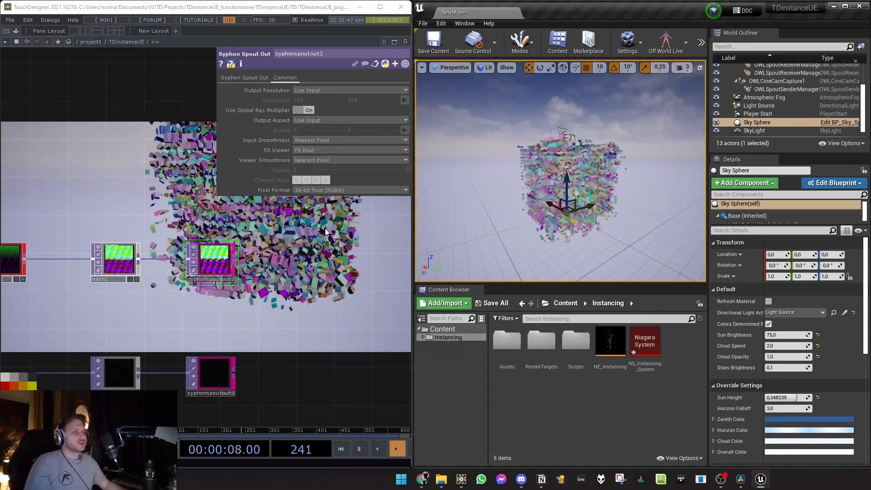
pyautogui.scroll(3, 203, 265)
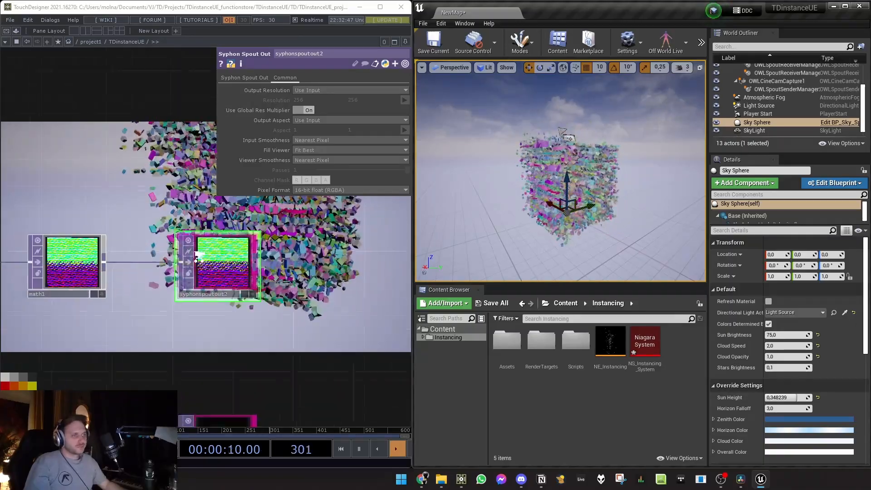
# In the project1 network, insert a Twist SOP before the null SOP and set its Strength to 183.
pyautogui.scroll(-5, 203, 260)
pyautogui.scroll(-3, 203, 259)
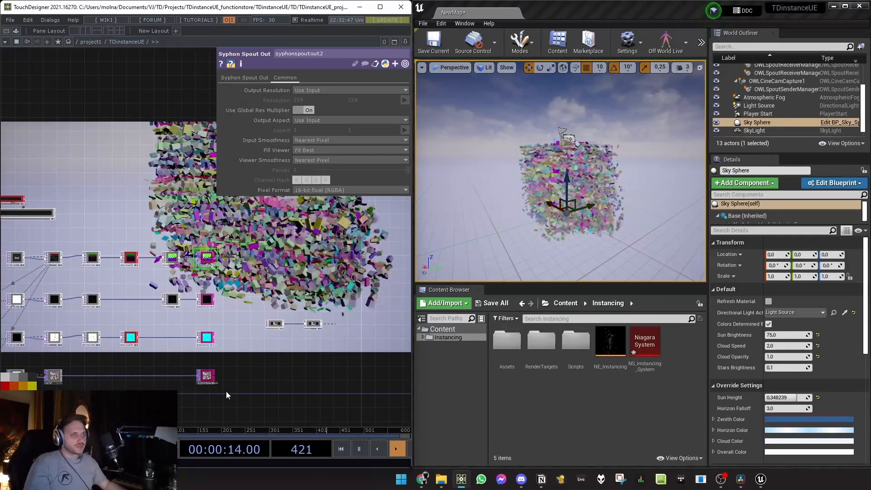
pyautogui.scroll(-5, 304, 269)
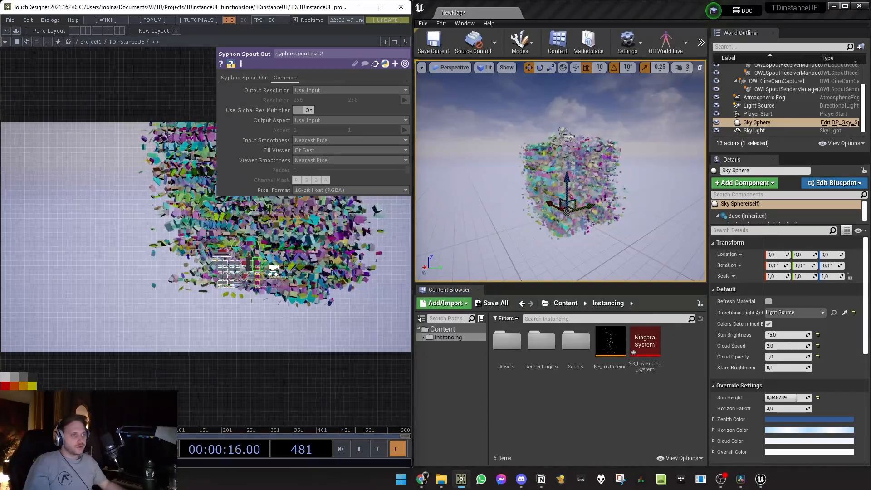
pyautogui.scroll(-3, 302, 272)
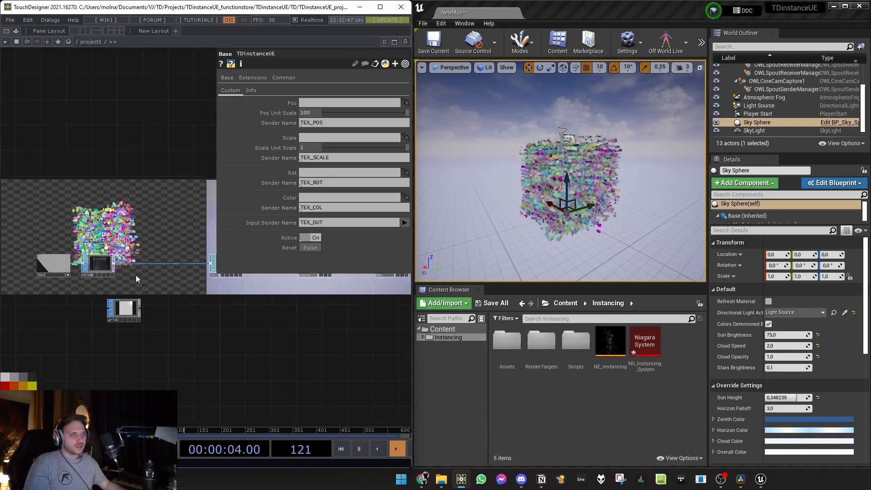
pyautogui.click(151, 255)
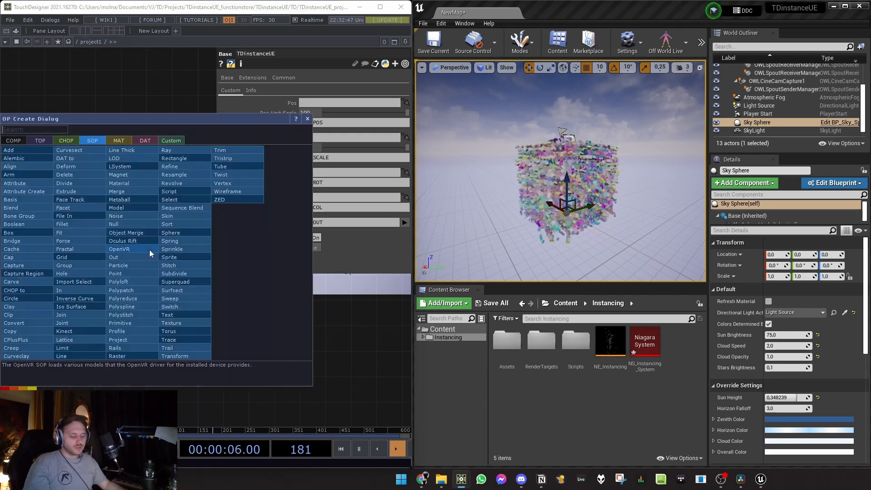
pyautogui.click(223, 183)
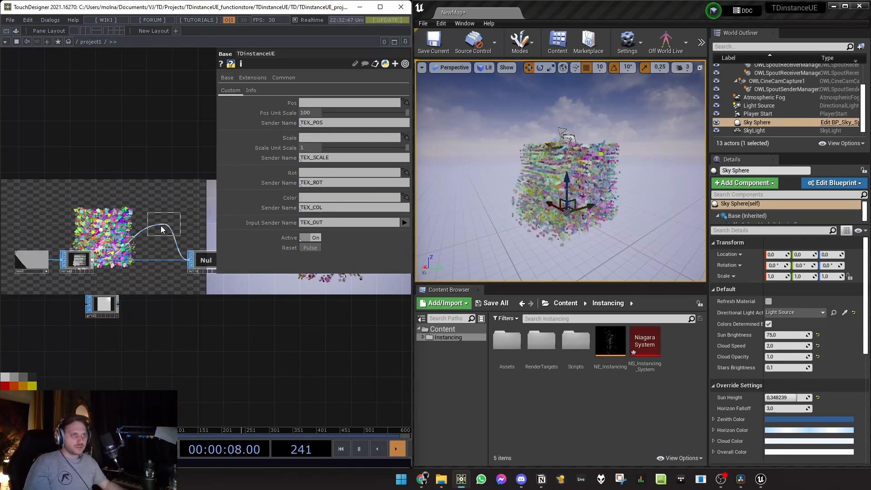
pyautogui.click(140, 254)
pyautogui.moveTo(316, 144); pyautogui.dragTo(352, 148)
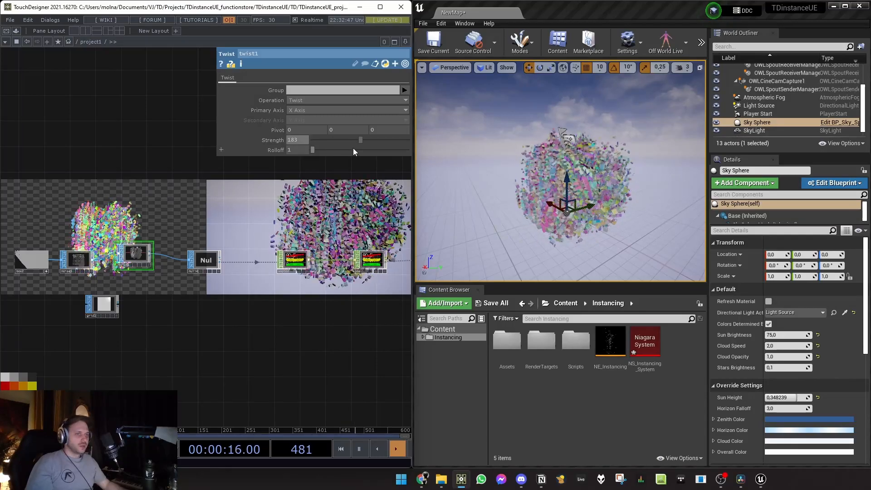
# Connect the grid SOP to the null SOP in place of the twist and view the instances from the side in Unreal.
pyautogui.moveTo(119, 304); pyautogui.dragTo(182, 261)
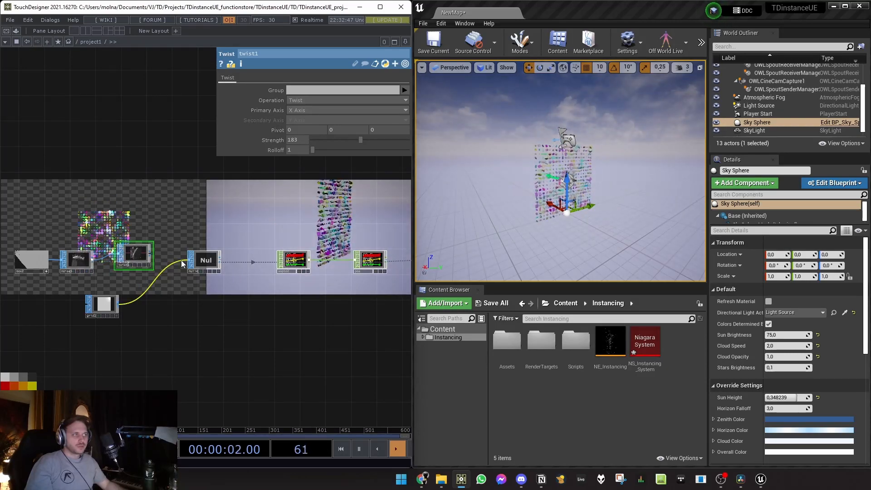
pyautogui.moveTo(611, 181); pyautogui.dragTo(506, 184, button='right')
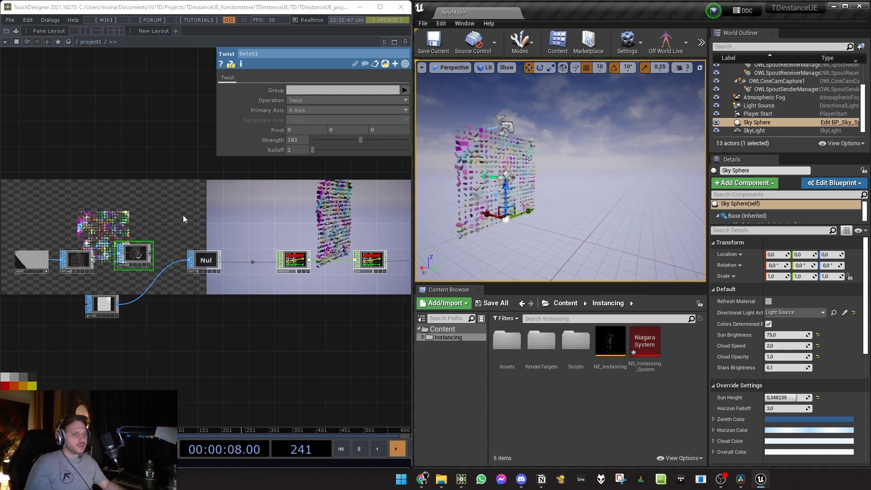
# Select the NS_Instancing_System actor in Unreal and check its NumInstances override parameter against the instances in the viewport.
pyautogui.scroll(3, 819, 92)
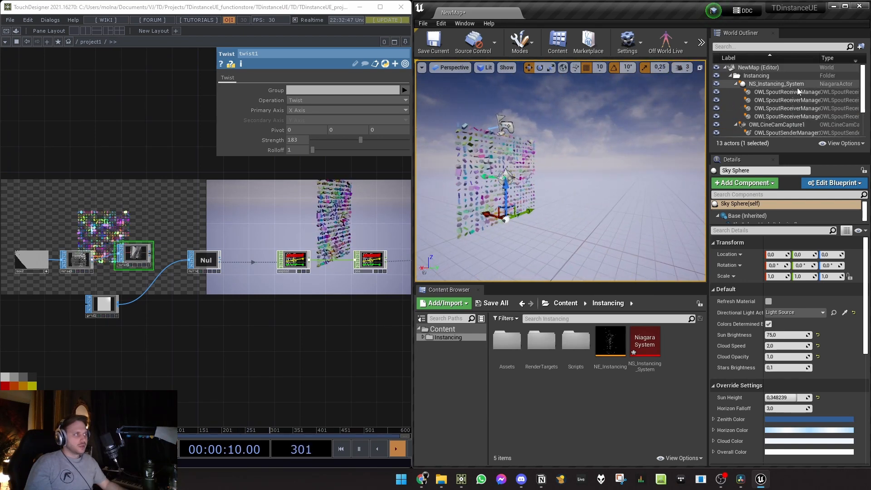
pyautogui.click(762, 86)
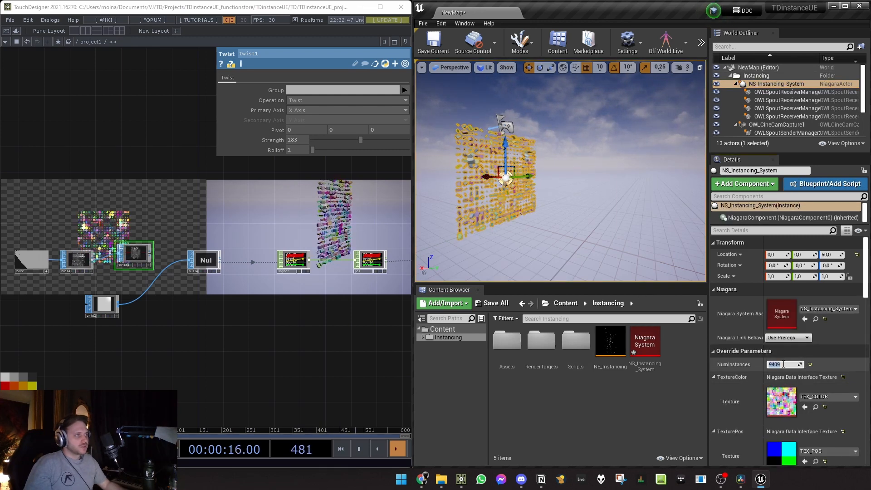
pyautogui.moveTo(560, 171)
pyautogui.mouseDown(button='right')
pyautogui.moveTo(585, 175)
pyautogui.moveTo(570, 181)
pyautogui.mouseUp(button='right')
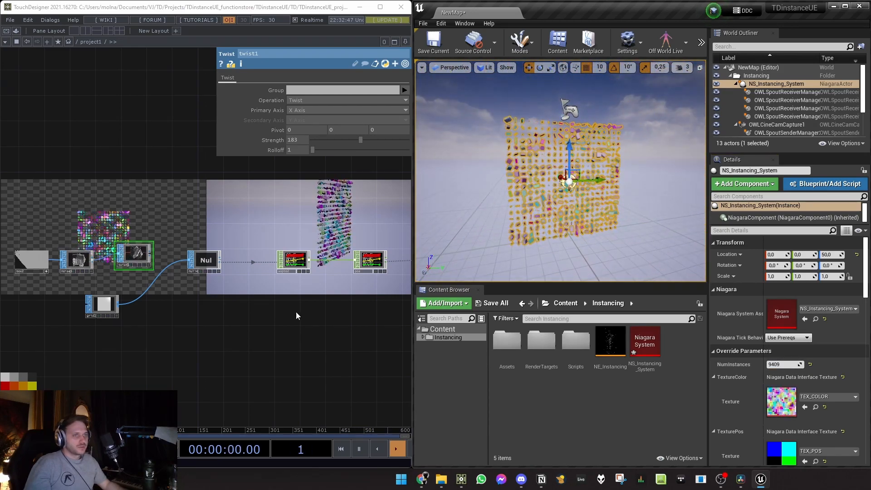
# Check the pixel count of the scale null TOP and set NumInstances of NS_Instancing_System to 400 in Unreal.
pyautogui.moveTo(385, 322); pyautogui.dragTo(309, 314)
pyautogui.scroll(-5, 309, 314)
pyautogui.moveTo(400, 320); pyautogui.dragTo(249, 303)
pyautogui.scroll(2, 306, 292)
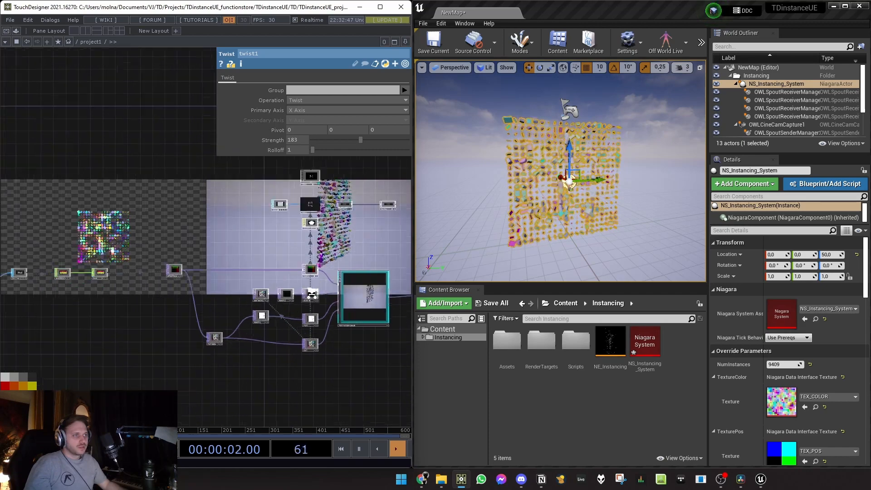
pyautogui.scroll(3, 311, 294)
pyautogui.middleClick(314, 296)
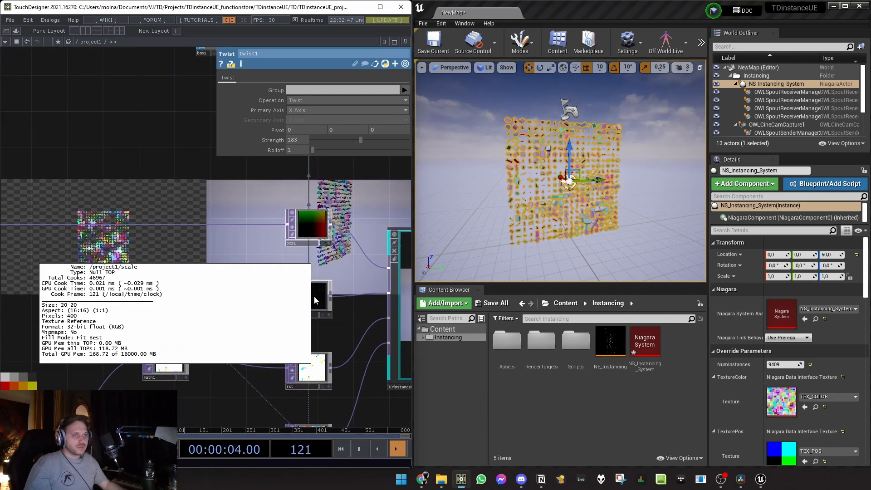
pyautogui.click(782, 365)
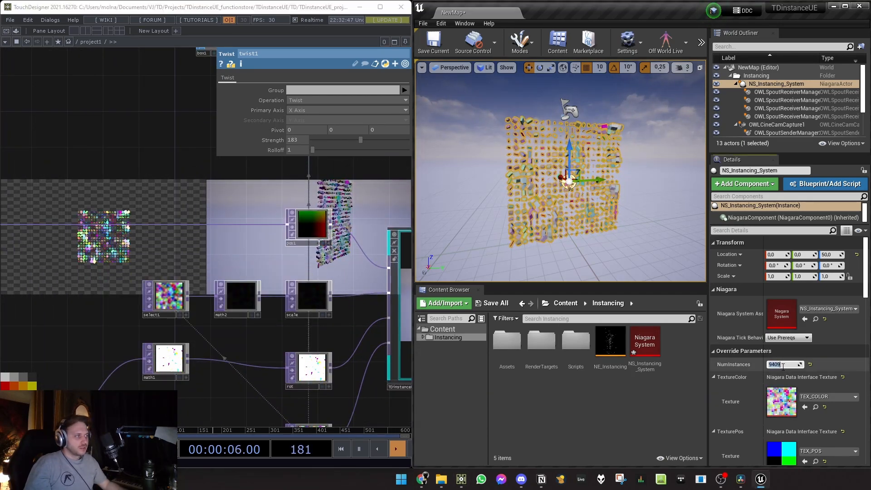
pyautogui.write('4')
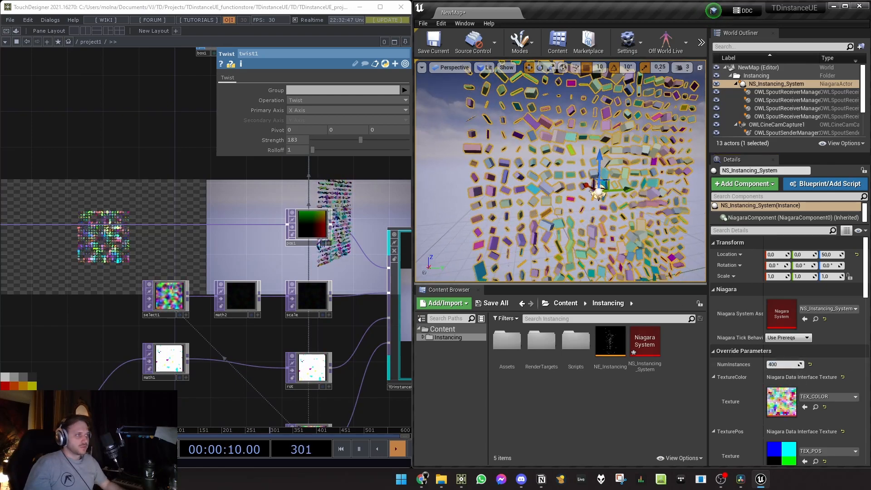
# Reconnect the twist SOP to null4 in place of the grid SOP and restore NumInstances to 9409.
pyautogui.scroll(-5, 181, 234)
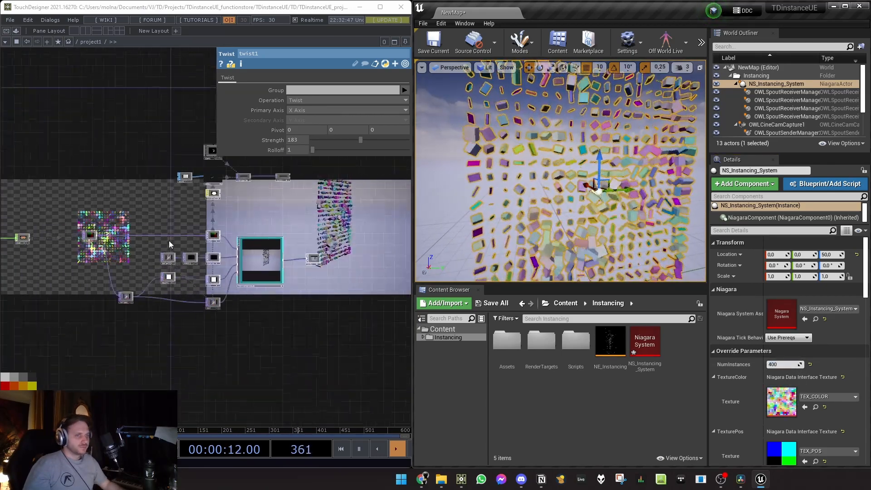
pyautogui.scroll(5, 230, 263)
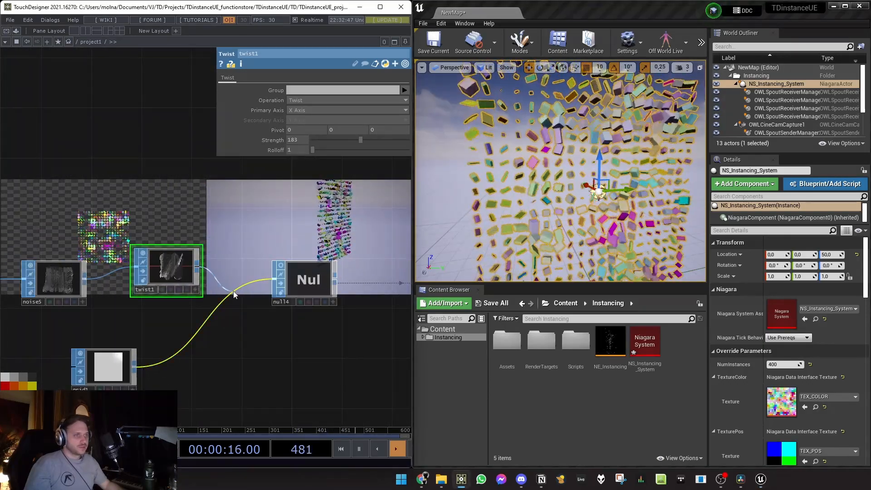
pyautogui.click(233, 291)
pyautogui.scroll(-6, 624, 205)
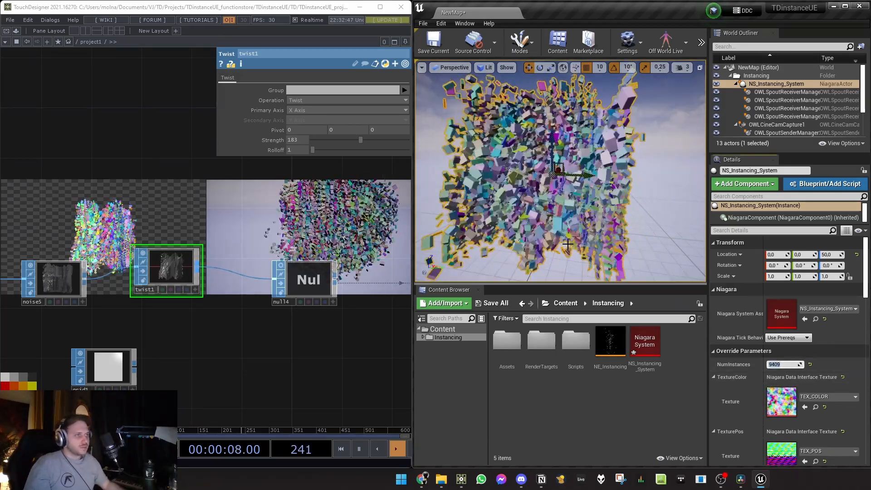
pyautogui.scroll(-3, 245, 292)
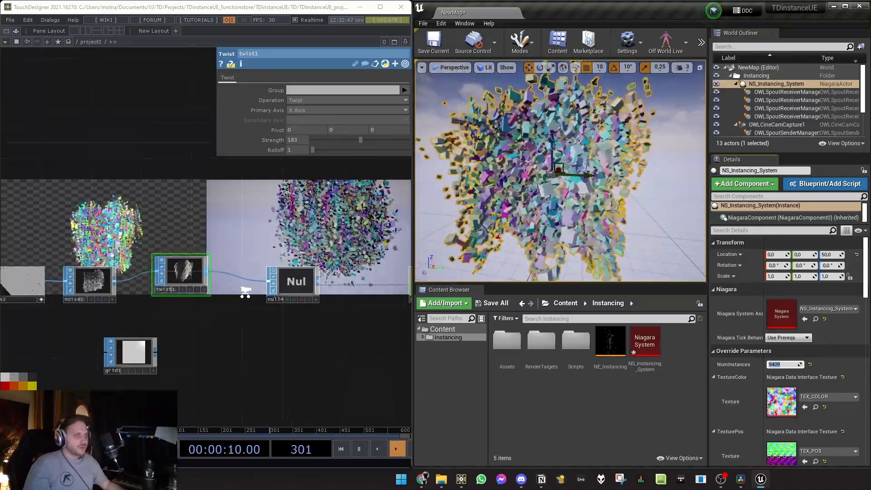
# Follow the TouchDesigner network past the null SOP and check the info of the CHOP-to-TOP node.
pyautogui.moveTo(234, 323); pyautogui.dragTo(88, 317)
pyautogui.moveTo(200, 331); pyautogui.dragTo(179, 330)
pyautogui.middleClick(179, 274)
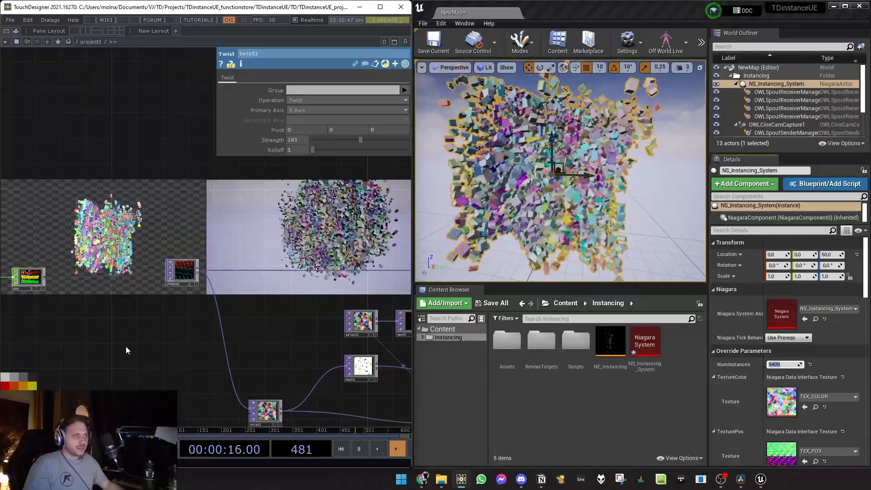
pyautogui.moveTo(126, 346); pyautogui.dragTo(271, 305)
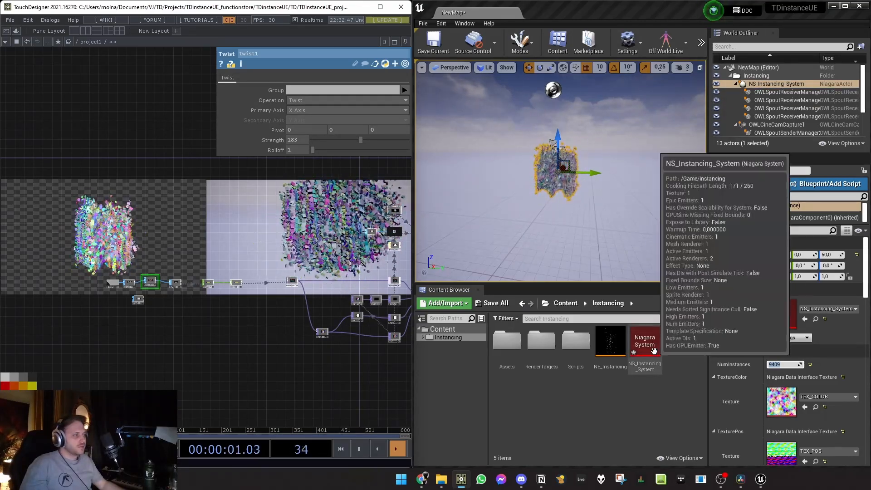
# Place a second NS_Instancing_System in the Unreal level and set its TextureColor override to TEX_COLOR.
pyautogui.moveTo(655, 343); pyautogui.dragTo(625, 224)
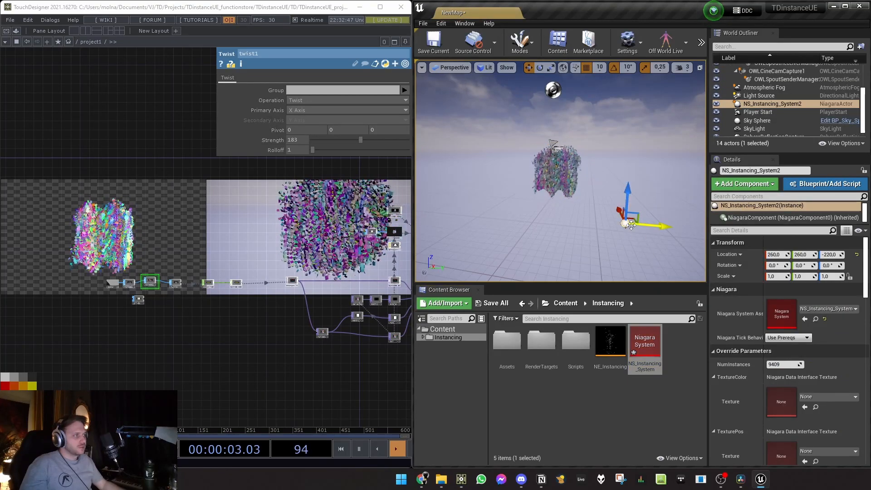
pyautogui.click(838, 397)
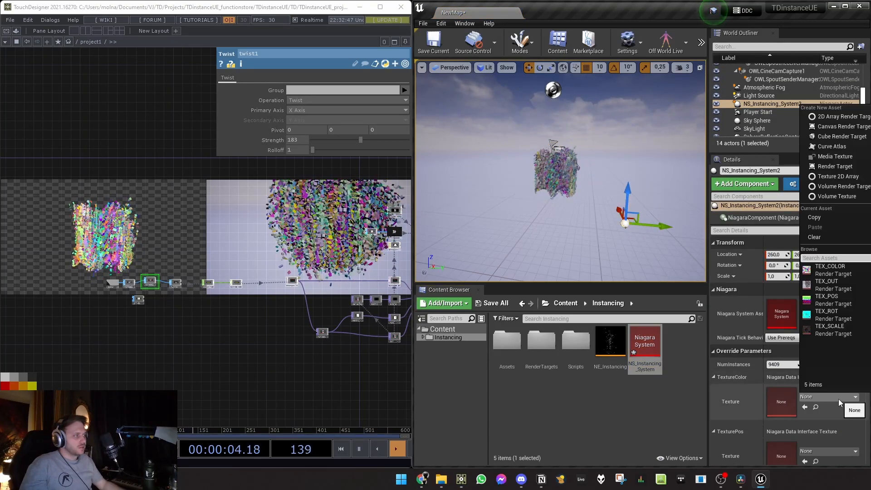
pyautogui.click(841, 269)
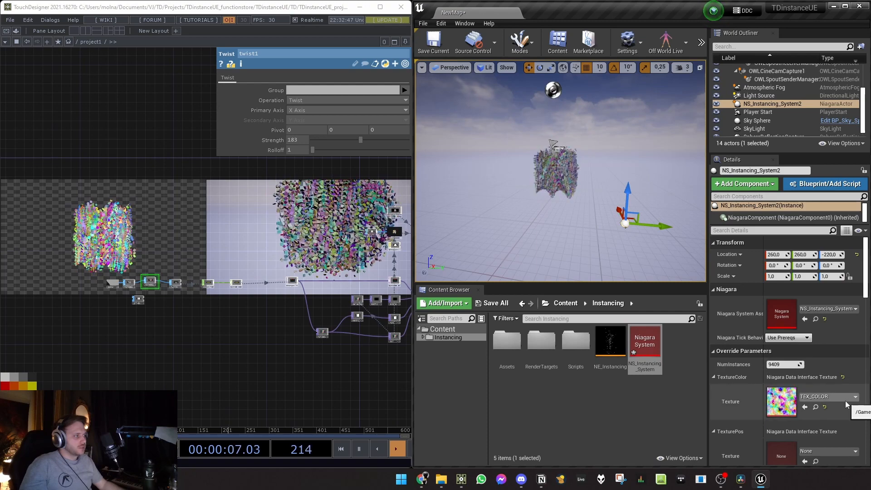
pyautogui.scroll(-1, 842, 396)
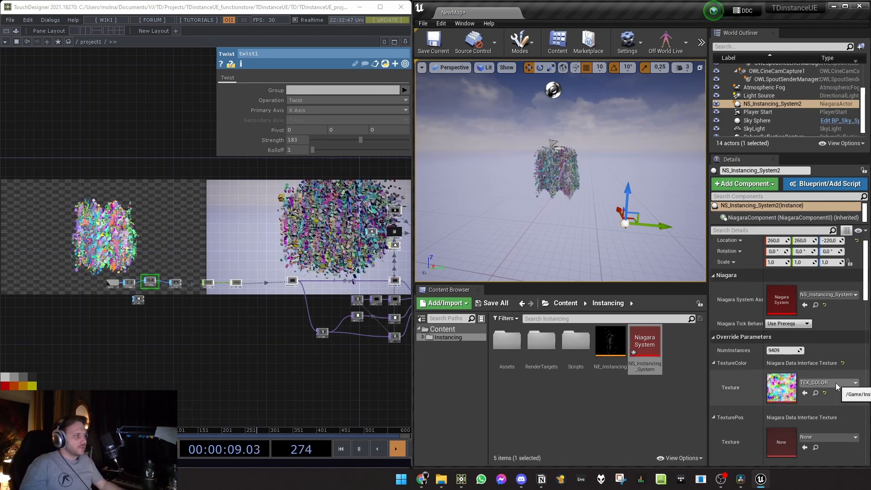
pyautogui.click(835, 383)
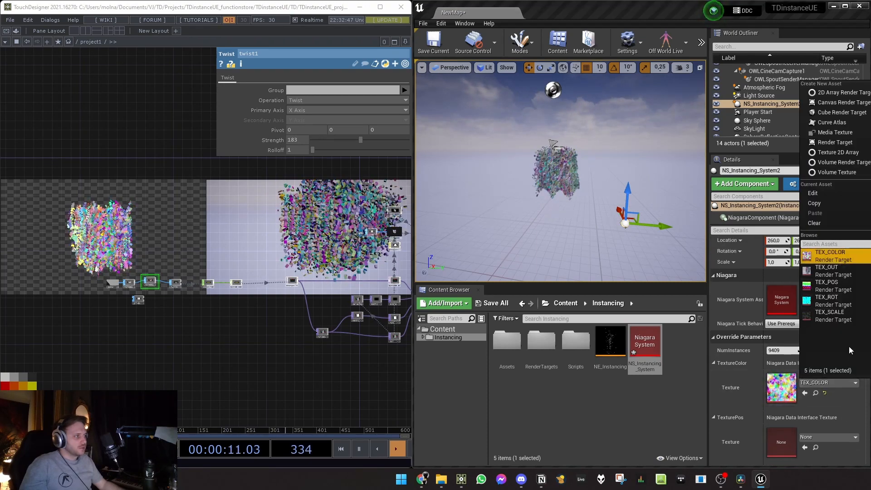
# Set the second system's TexturePos to TEX_POS, TextureRot to TEX_ROT and TextureScale to TEX_SCALE.
pyautogui.scroll(-1, 844, 408)
pyautogui.click(843, 421)
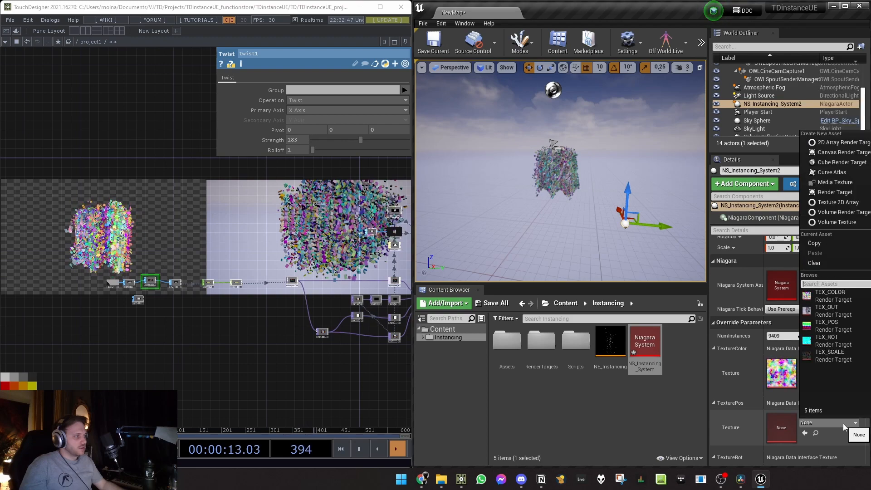
pyautogui.click(853, 328)
pyautogui.scroll(-7, 850, 399)
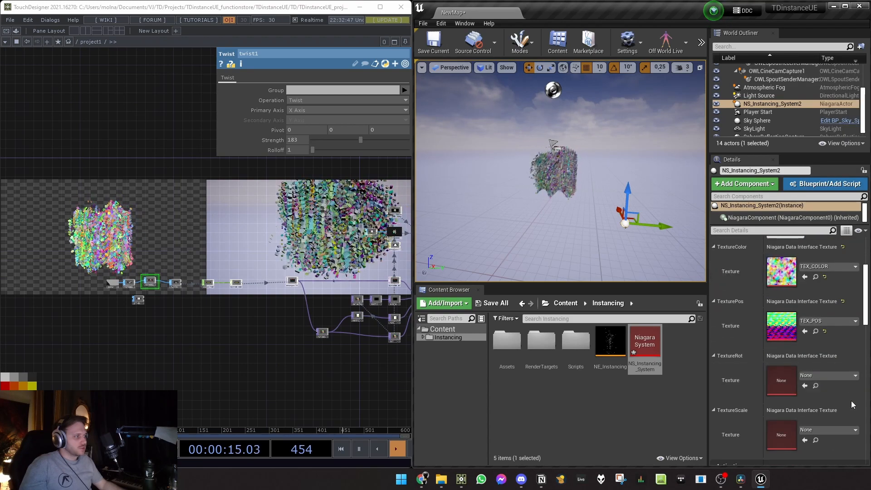
pyautogui.click(831, 374)
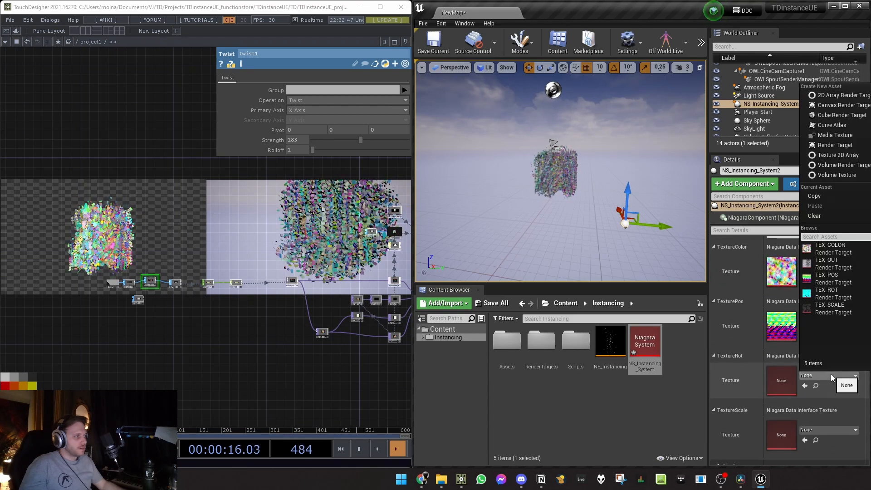
pyautogui.click(845, 290)
pyautogui.scroll(-2, 842, 394)
pyautogui.click(843, 398)
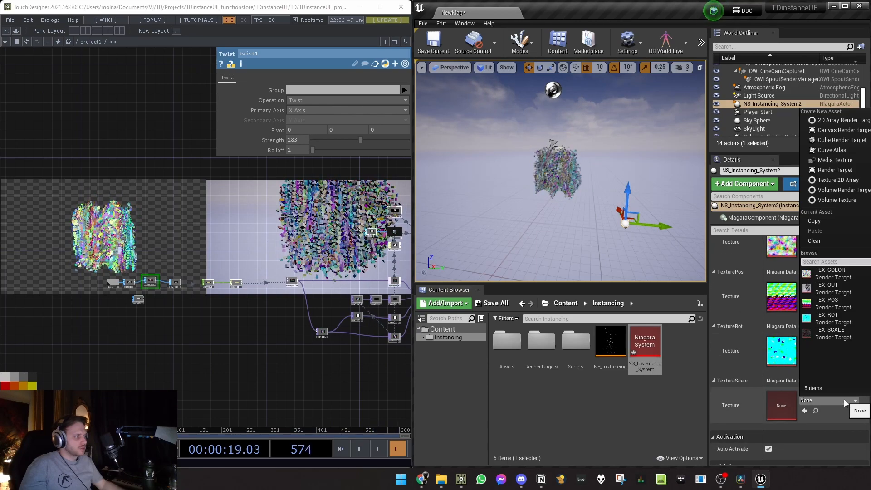
pyautogui.click(856, 335)
# Compare the second Niagara system with the original one in the Unreal viewport.
pyautogui.moveTo(675, 247); pyautogui.dragTo(696, 269, button='right')
pyautogui.press('w')
pyautogui.moveTo(604, 164); pyautogui.dragTo(699, 135)
pyautogui.moveTo(698, 135); pyautogui.dragTo(691, 114, button='right')
pyautogui.press('s')
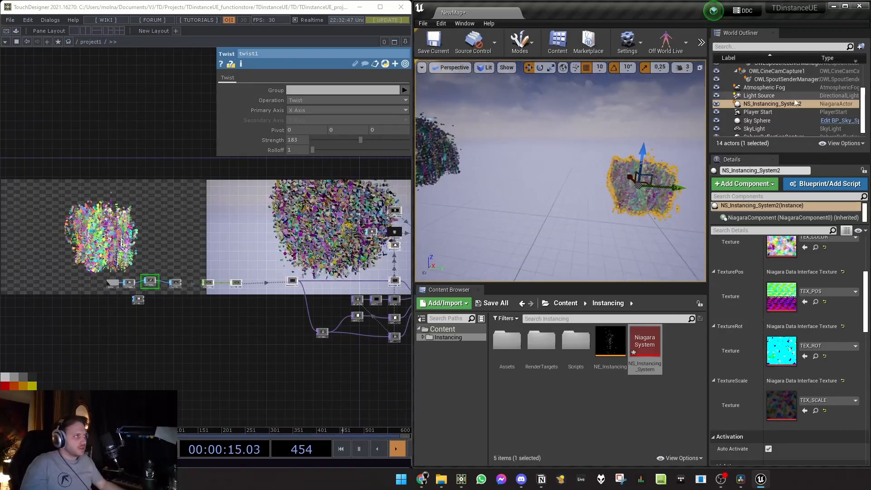
# Delete the NS_Instancing_System2 actor and return the view to the original instances.
pyautogui.click(789, 104)
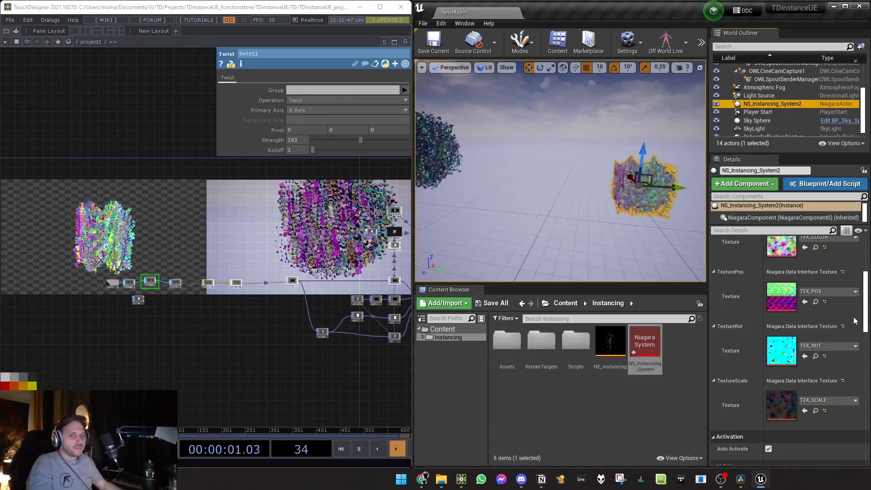
pyautogui.scroll(2, 829, 295)
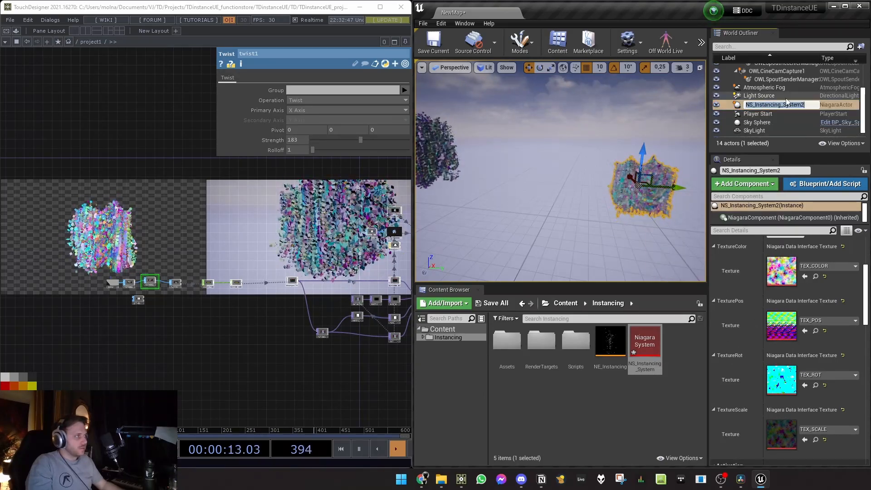
pyautogui.press('Delete')
pyautogui.press('w')
pyautogui.moveTo(692, 184); pyautogui.dragTo(583, 161, button='right')
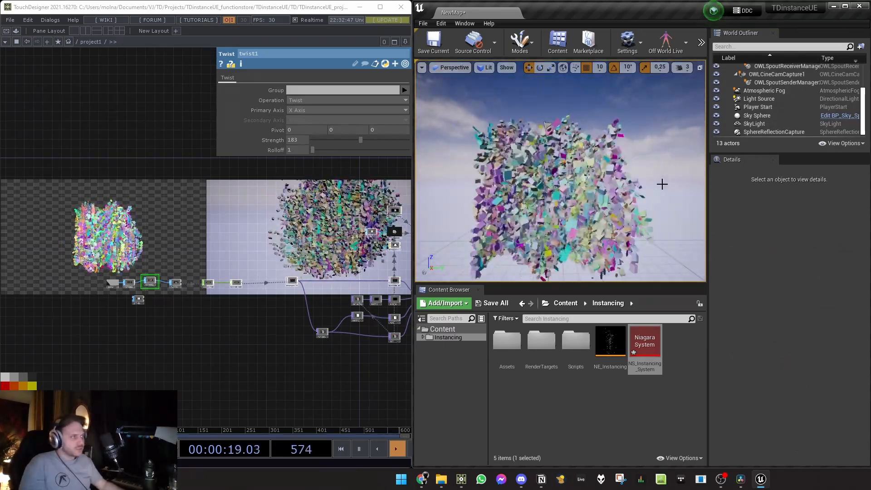
# Examine the Spout receiver settings and available sender names of OWLSpoutReceiverManager_COLOR, and open the RenderTargets folder.
pyautogui.scroll(3, 796, 102)
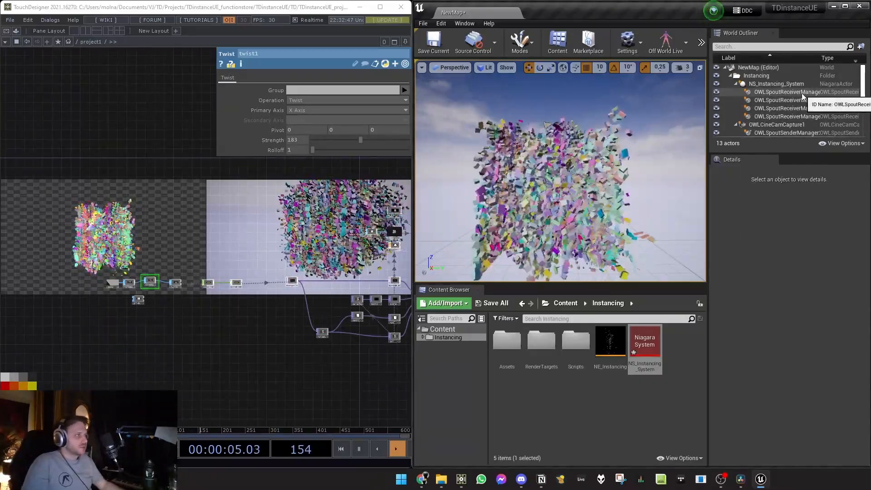
pyautogui.click(802, 93)
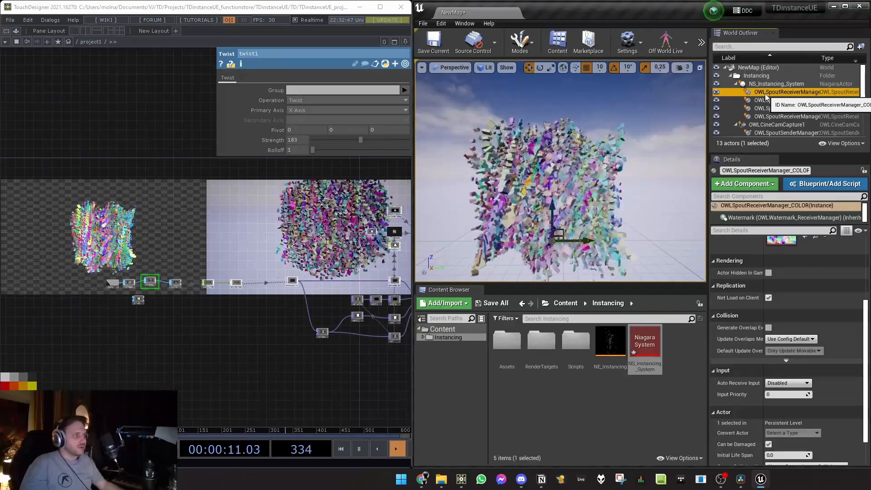
pyautogui.scroll(3, 770, 228)
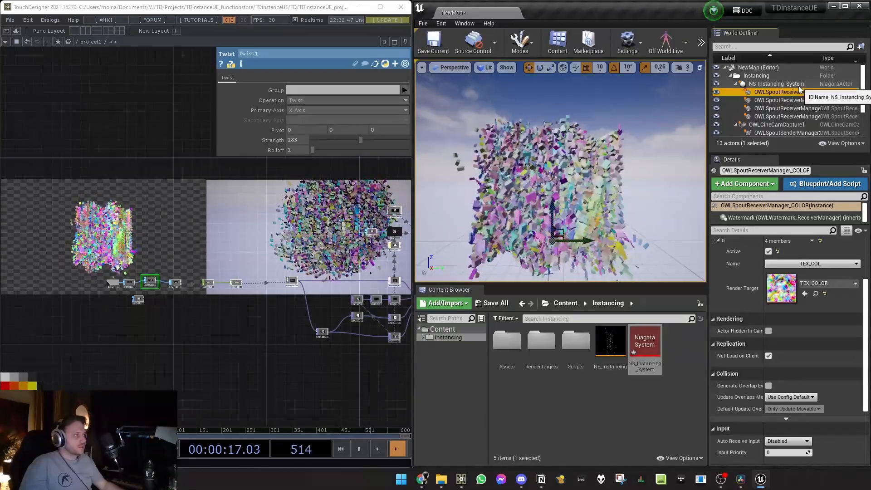
pyautogui.scroll(3, 797, 264)
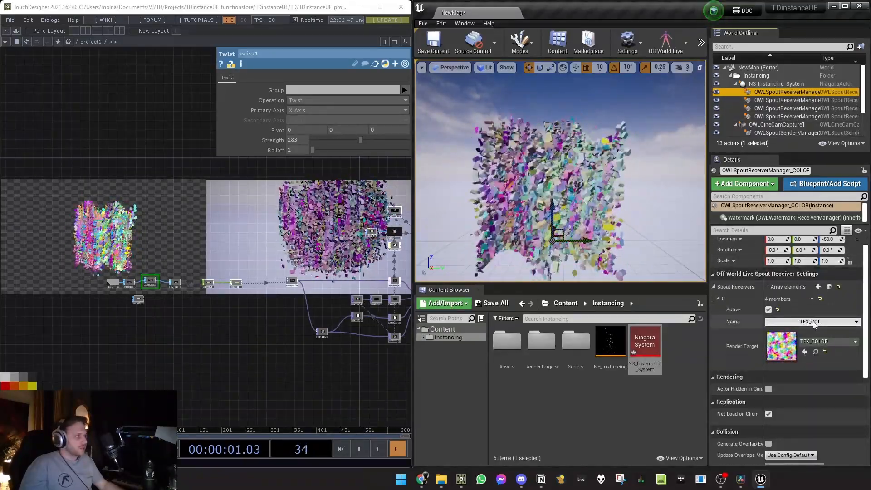
pyautogui.click(814, 323)
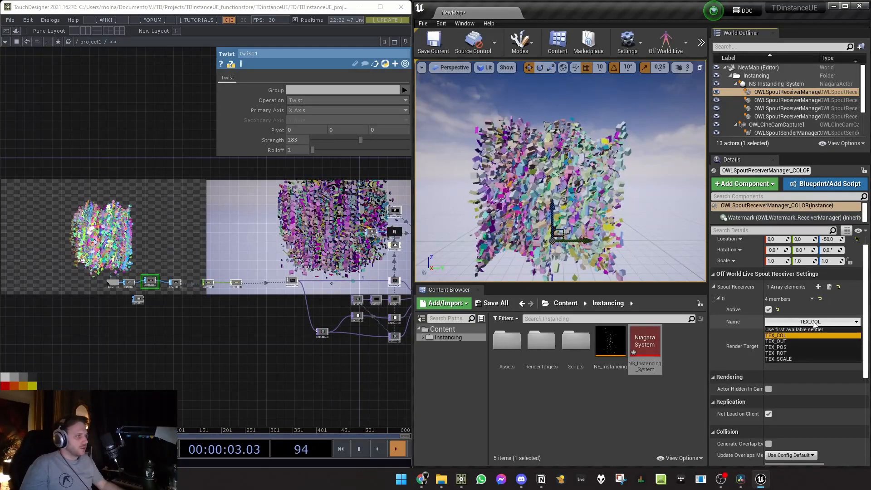
pyautogui.click(814, 323)
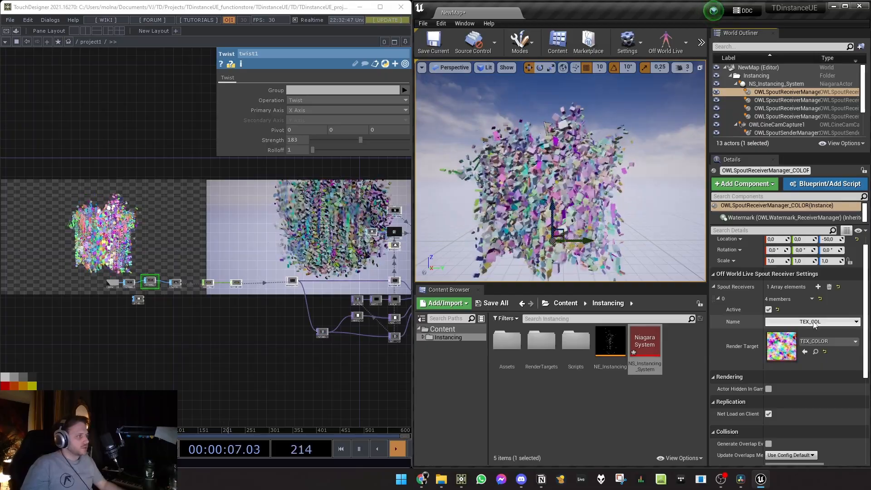
pyautogui.click(546, 347)
pyautogui.doubleClick(546, 347)
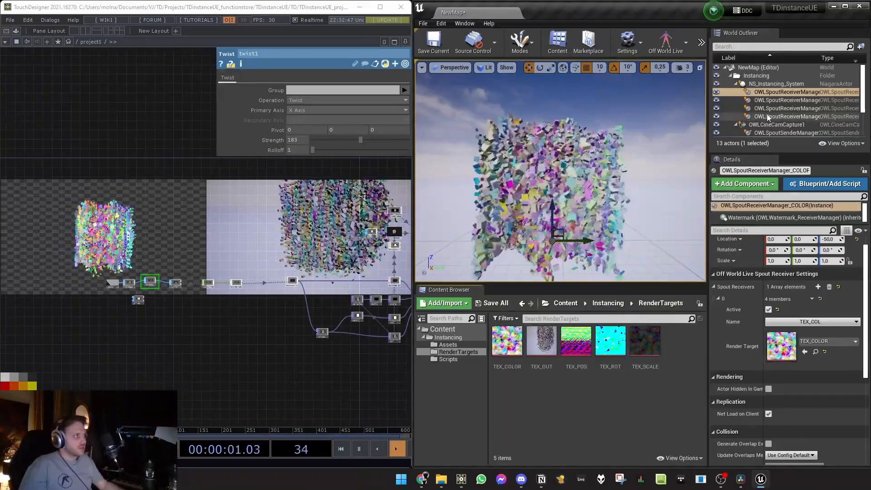
# Examine the OWLCineCamCapture1 camera and expand the Spout sender settings of OWLSpoutSenderManager2.
pyautogui.click(791, 128)
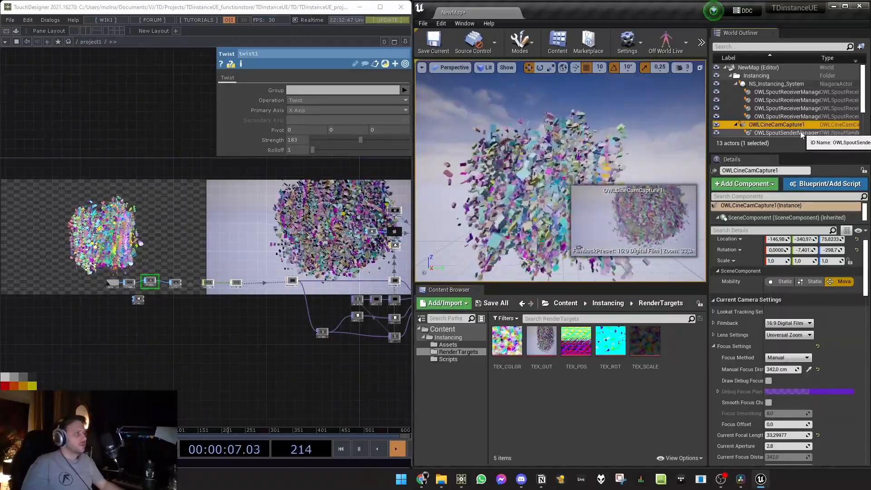
pyautogui.click(802, 133)
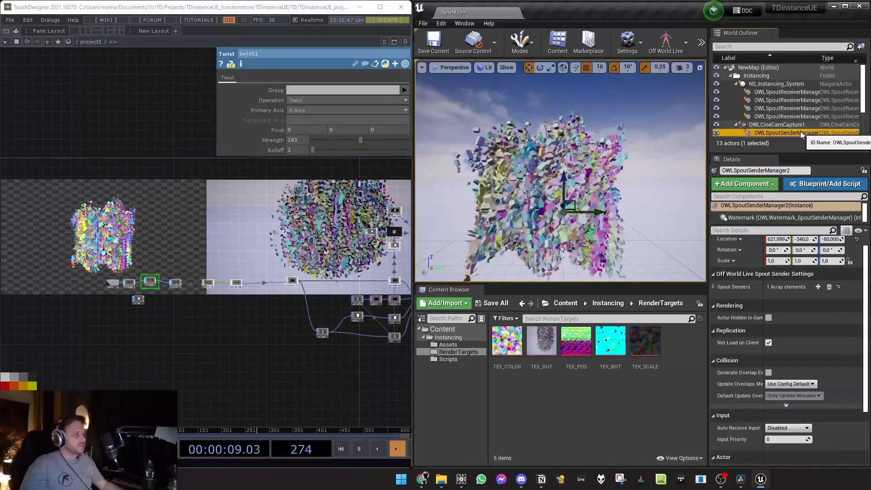
pyautogui.click(713, 286)
pyautogui.click(718, 298)
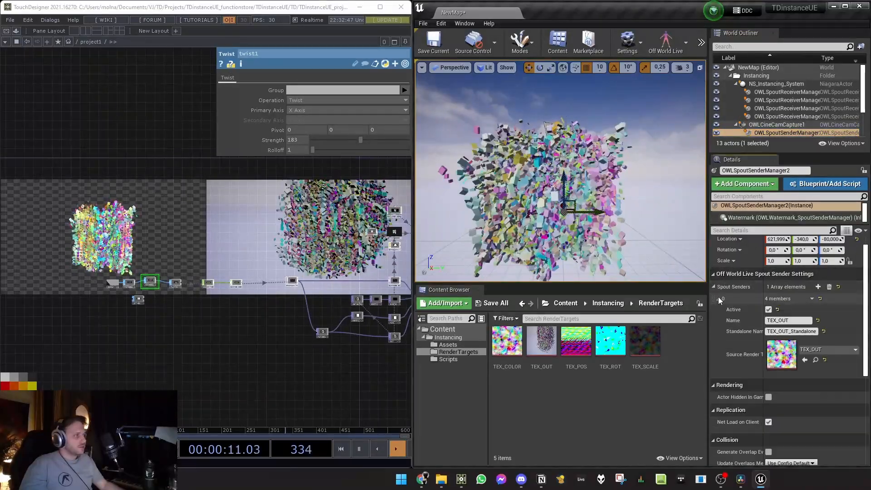
# Pilot the OWLCineCamCapture1 camera in the viewport.
pyautogui.click(772, 125)
pyautogui.rightClick(773, 125)
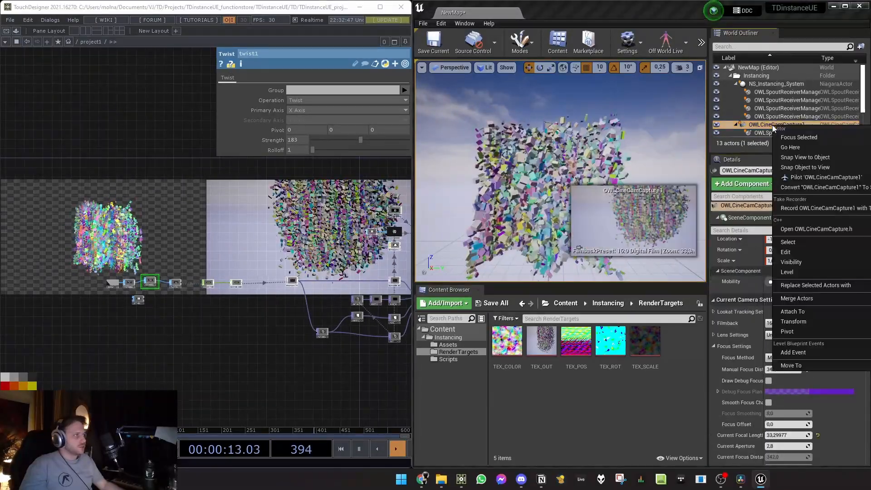
pyautogui.click(814, 177)
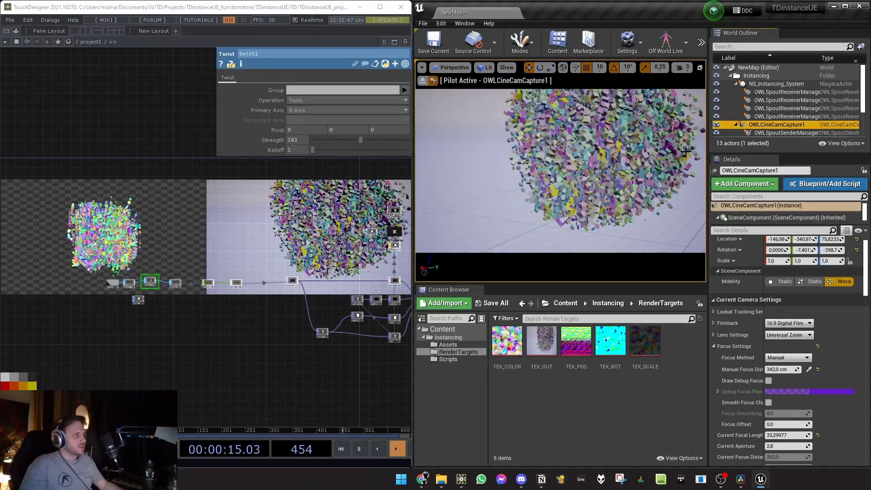
# Move the piloted OWLCineCamCapture1 higher and tilt it down to frame the whole instance cluster.
pyautogui.moveTo(557, 121); pyautogui.dragTo(570, 99, button='right')
pyautogui.press('e')
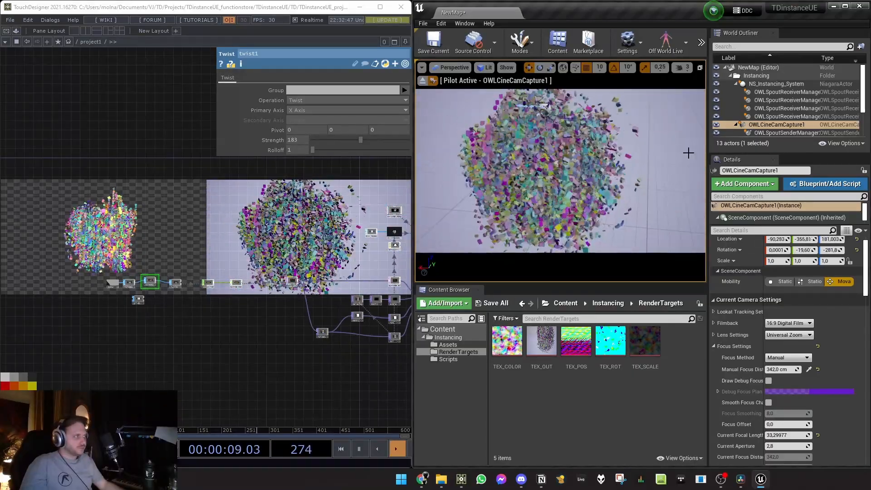
# Examine the sender name received by OWLSpoutReceiverManager_COLOR and the name and render target sent by OWLSpoutSenderManager2.
pyautogui.click(798, 132)
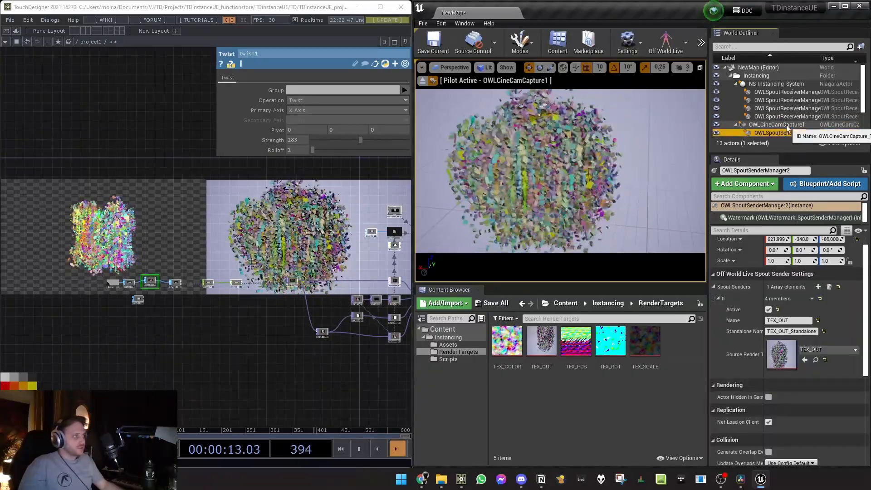
pyautogui.click(789, 92)
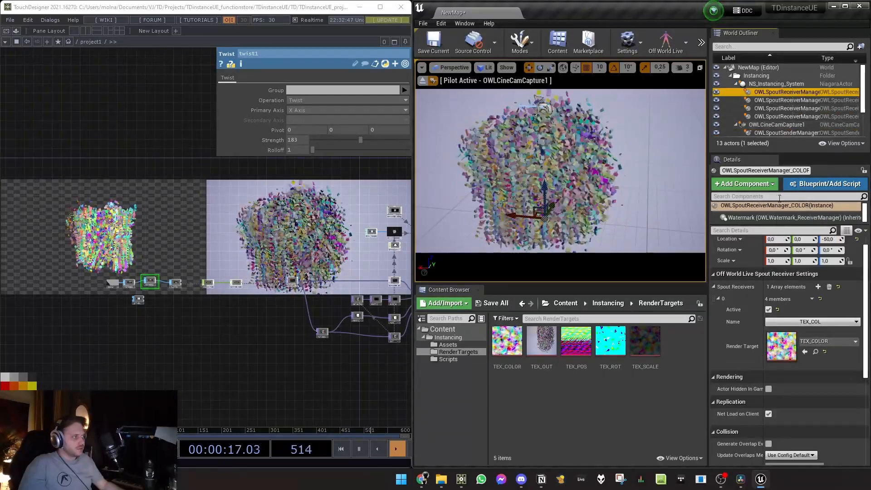
pyautogui.click(800, 321)
pyautogui.click(800, 322)
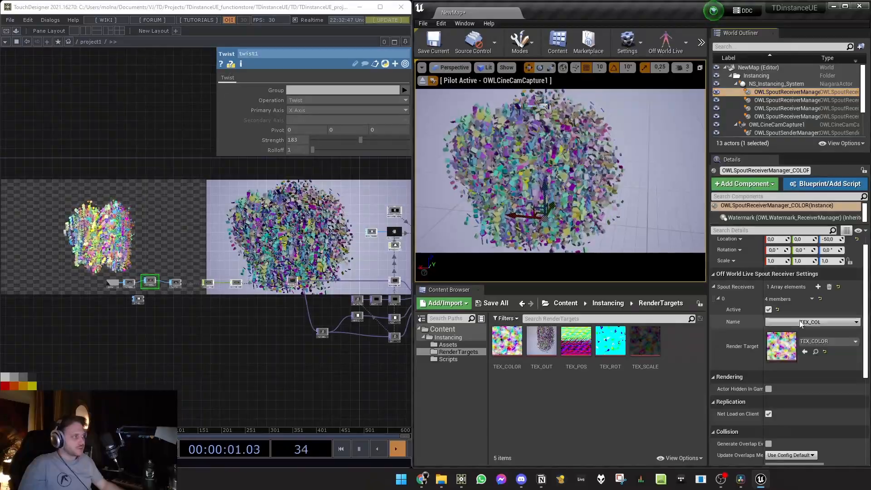
pyautogui.scroll(-1, 789, 103)
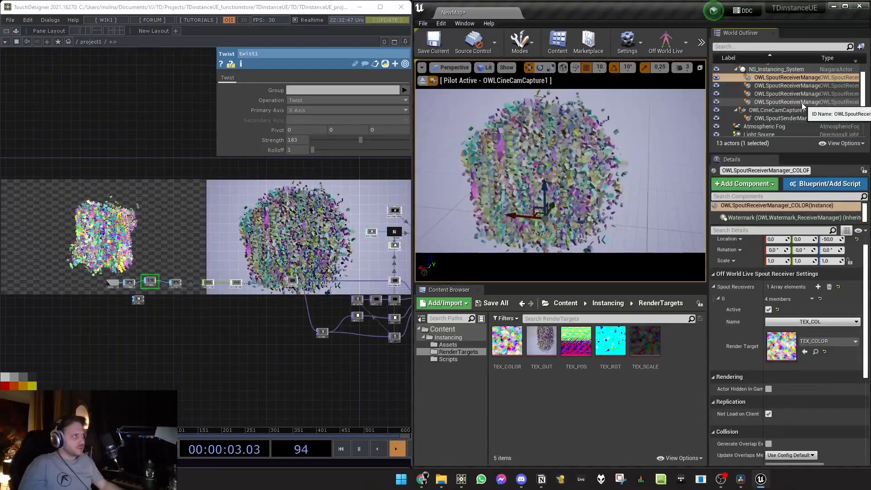
pyautogui.click(801, 119)
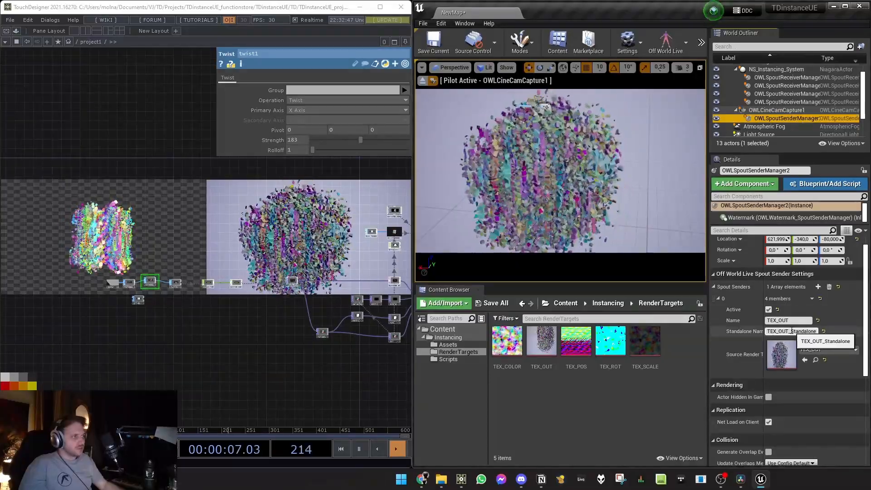
pyautogui.click(773, 111)
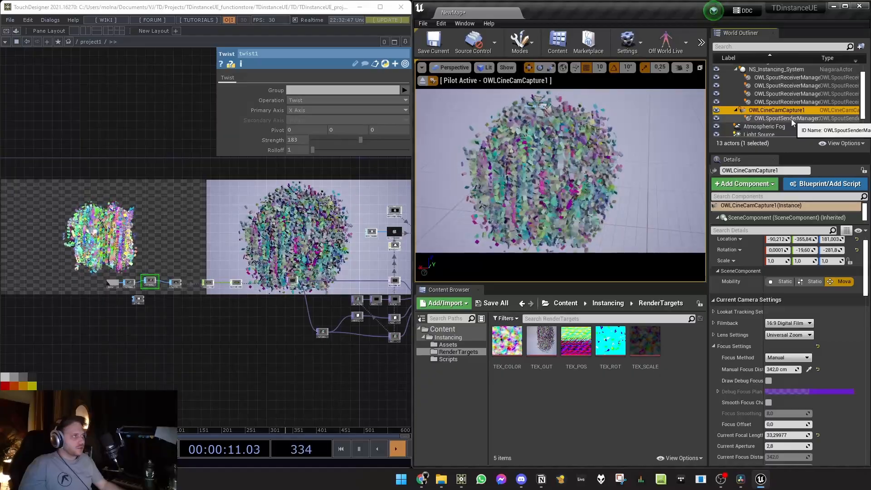
pyautogui.click(791, 119)
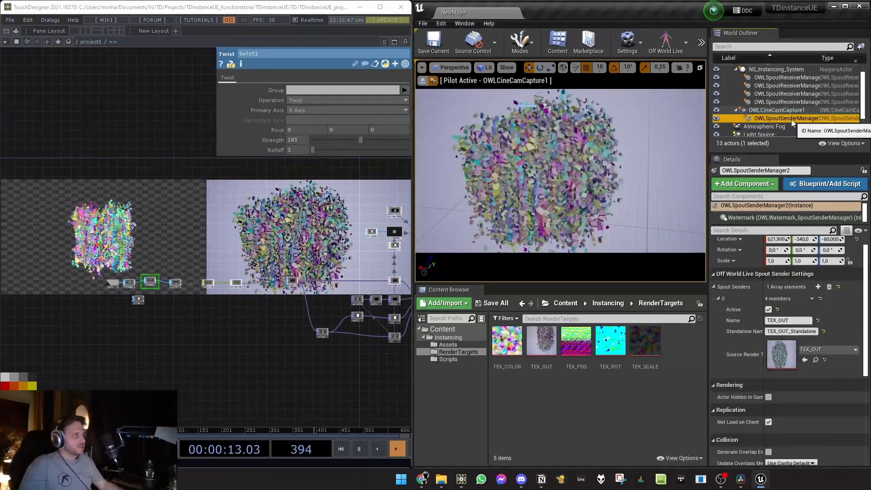
pyautogui.click(797, 319)
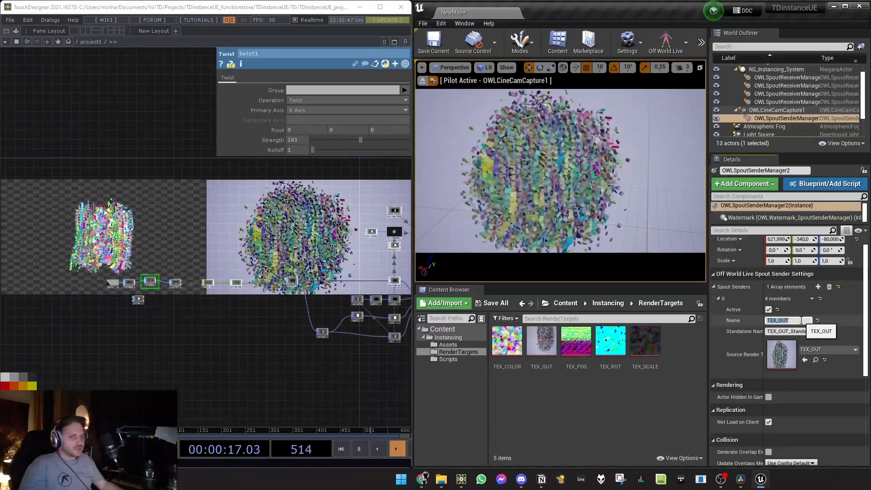
# Switch to TouchDesigner and examine the sender names and Input Sender Name of the TDinstanceUE component.
pyautogui.moveTo(218, 232); pyautogui.dragTo(170, 228)
pyautogui.scroll(-6, 212, 245)
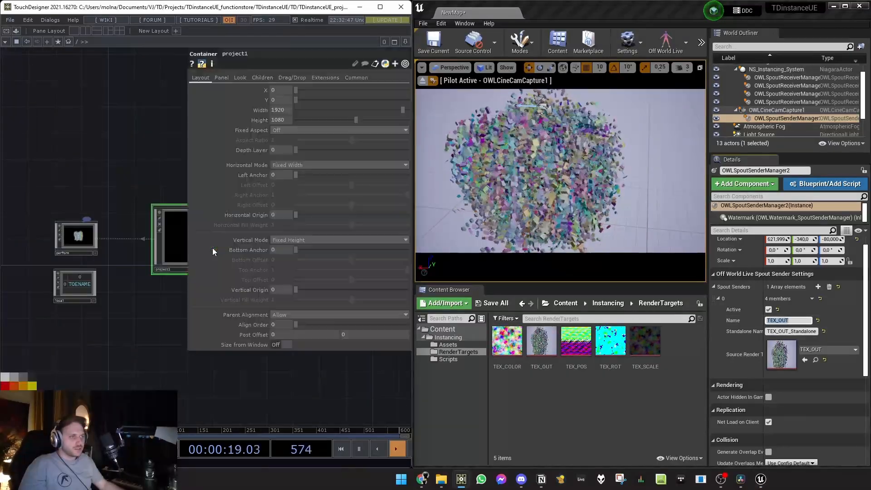
pyautogui.scroll(5, 212, 248)
pyautogui.click(156, 249)
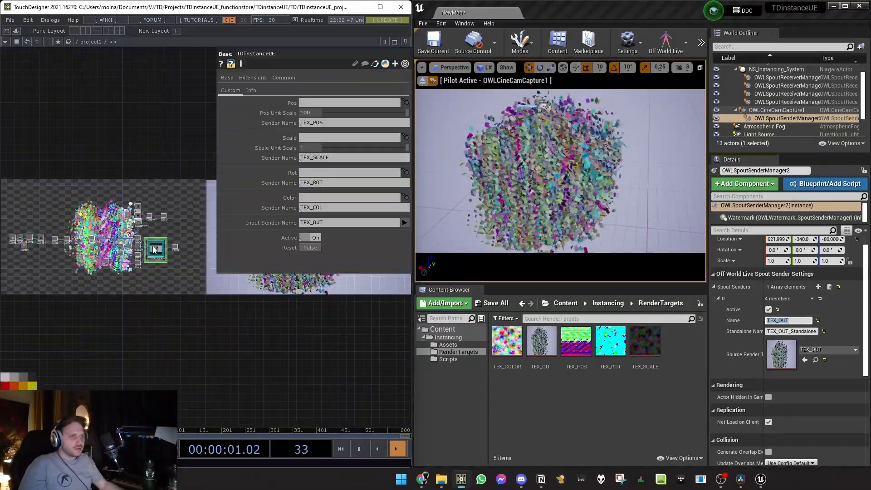
pyautogui.scroll(3, 155, 248)
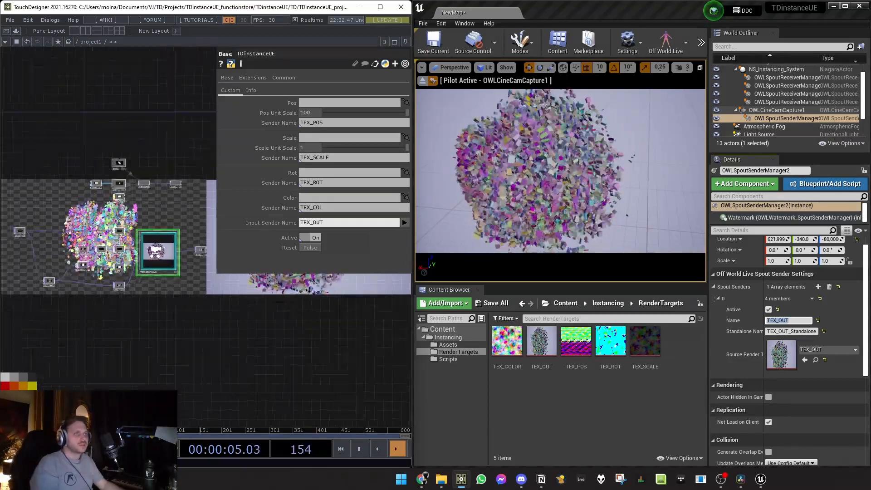
# Enlarge TDinstanceUE's viewer and reframe the instances with the piloted Unreal camera from a lower angle.
pyautogui.scroll(5, 154, 254)
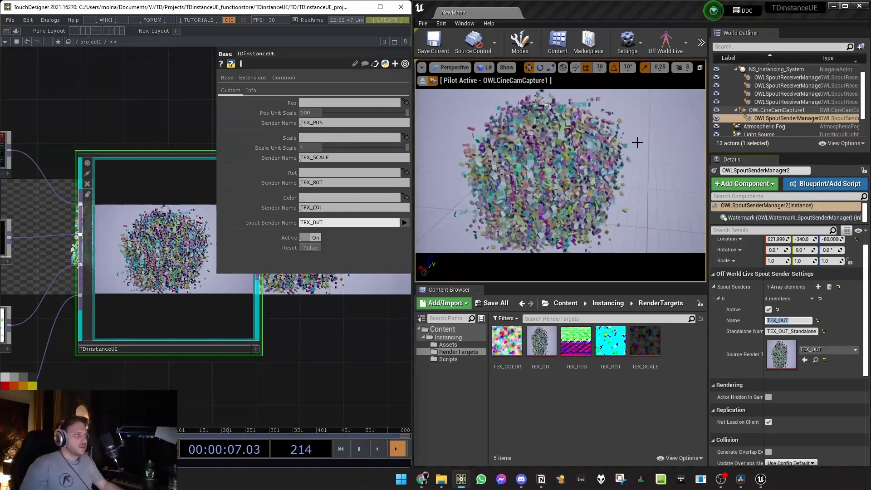
pyautogui.moveTo(635, 141); pyautogui.dragTo(608, 149, button='right')
pyautogui.moveTo(567, 114); pyautogui.dragTo(588, 130, button='right')
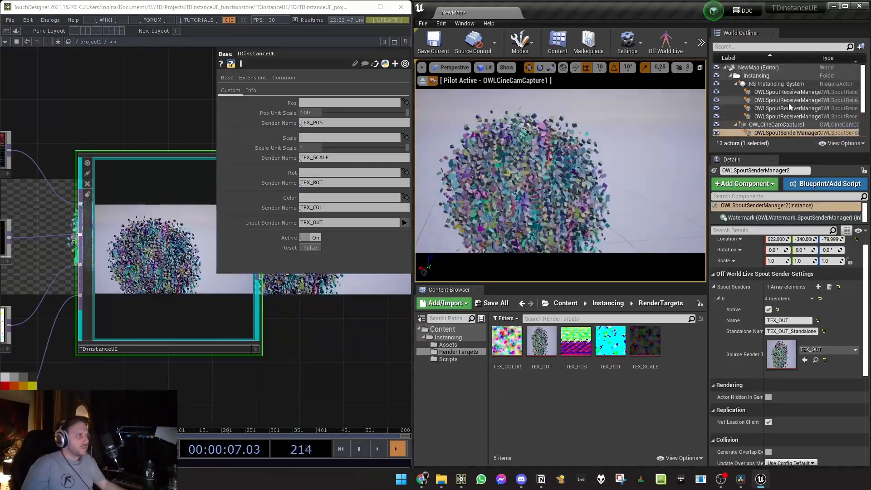
# Look through the Instancing subfolders and open the NS_Instancing_System system and NE_Instancing emitter assets.
pyautogui.click(446, 345)
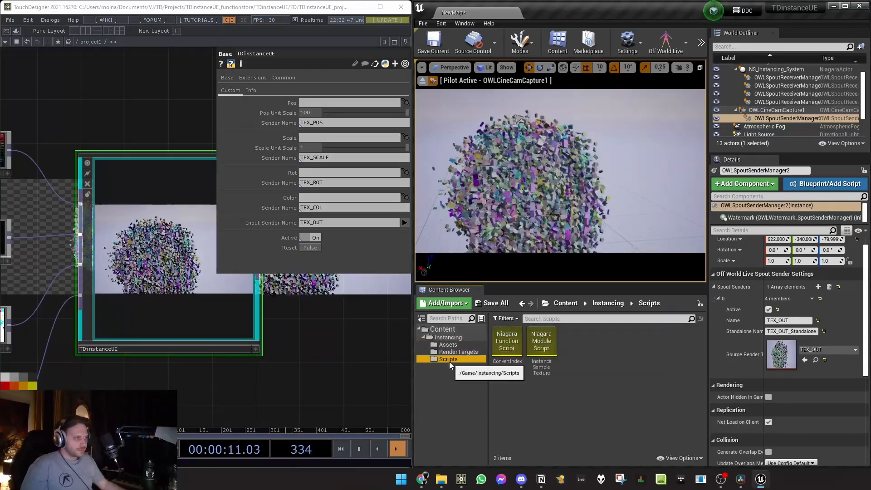
pyautogui.click(457, 352)
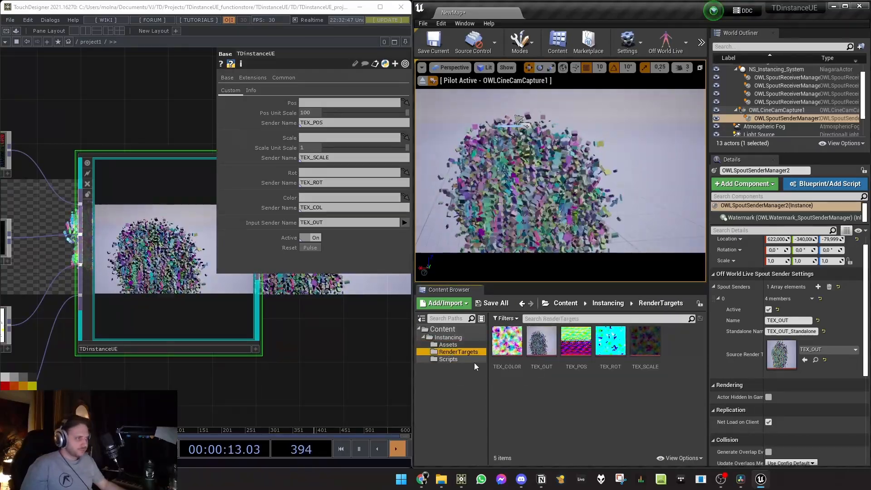
pyautogui.click(459, 344)
pyautogui.click(459, 338)
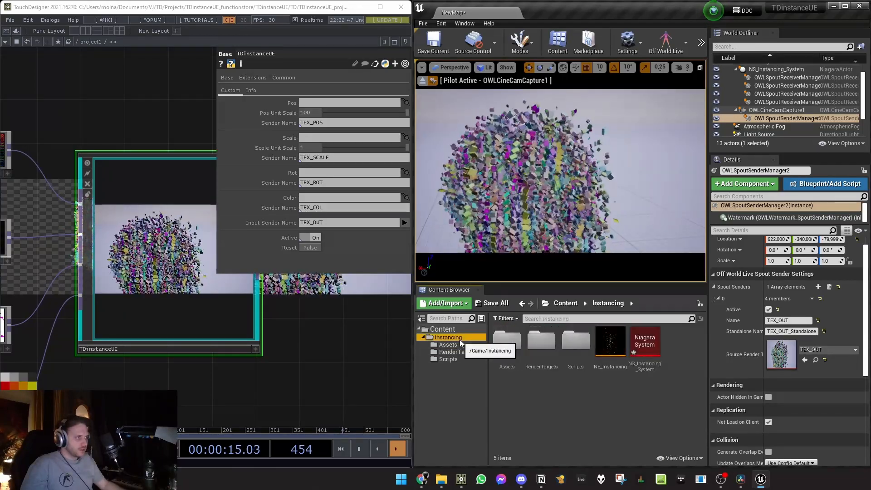
pyautogui.doubleClick(640, 347)
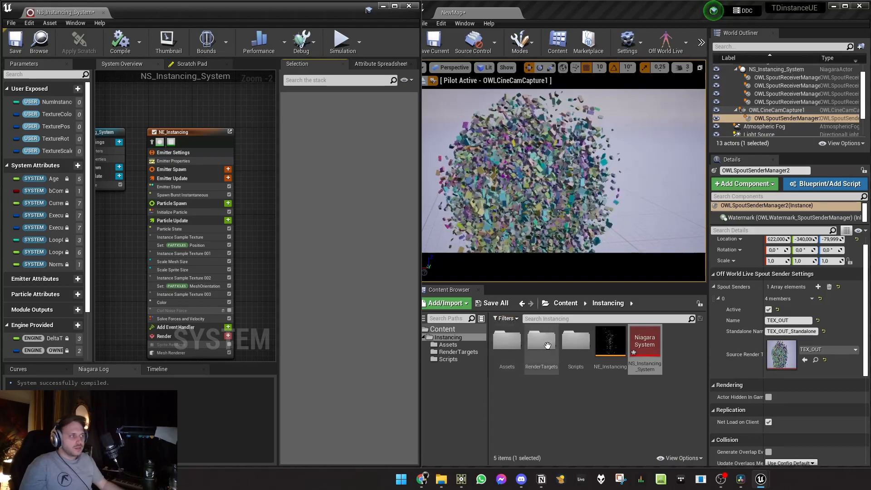
pyautogui.doubleClick(614, 360)
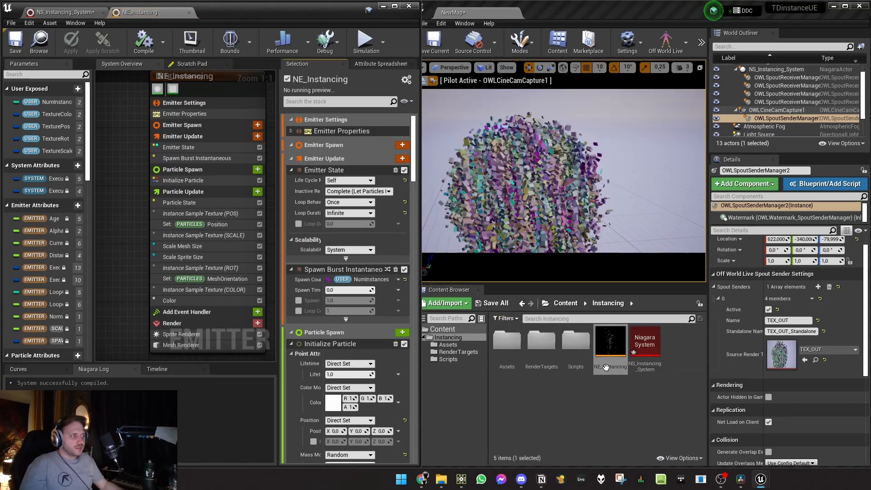
# Examine the Spawn Burst Instantaneous, Particle State and Instance Sample Texture (POS) modules of the NE_Instancing emitter.
pyautogui.click(227, 151)
pyautogui.click(232, 162)
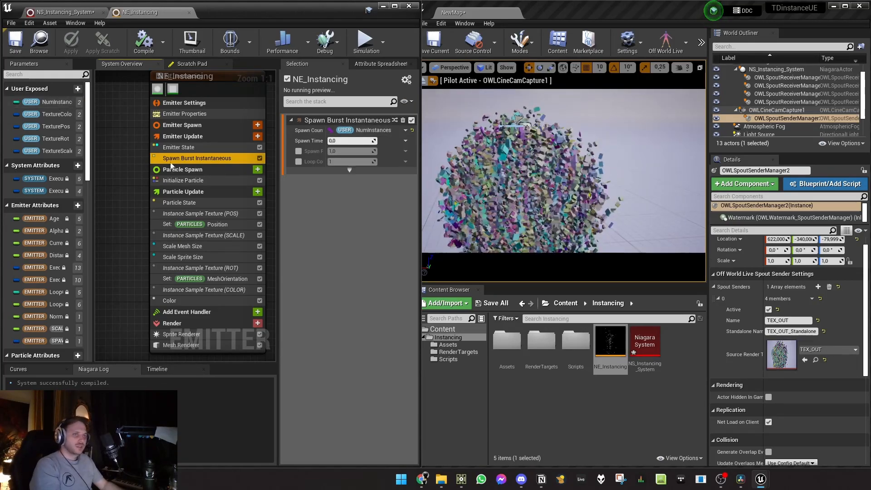
pyautogui.click(224, 202)
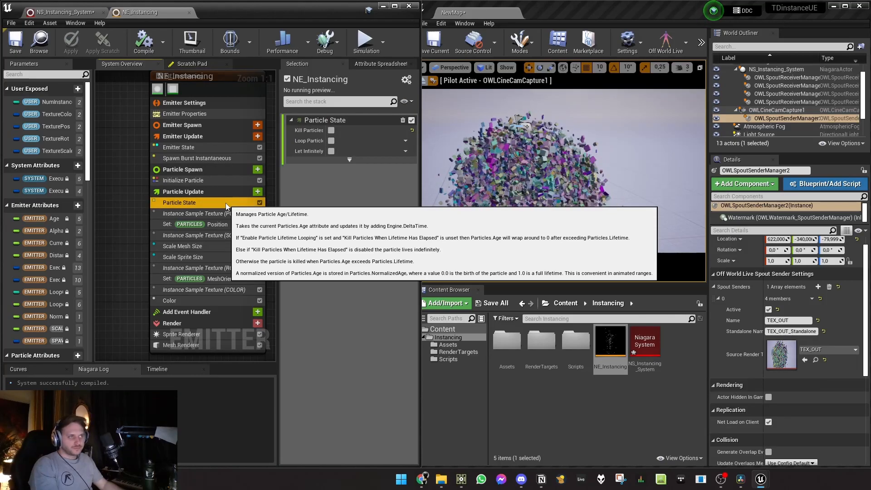
pyautogui.click(224, 214)
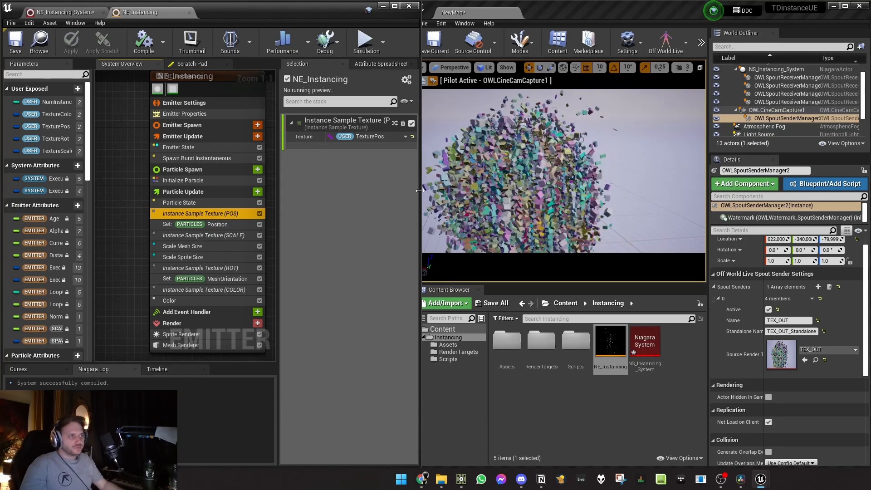
# Open the Instance Sample Texture module script, widen the Niagara editor window and examine the node graph.
pyautogui.doubleClick(231, 212)
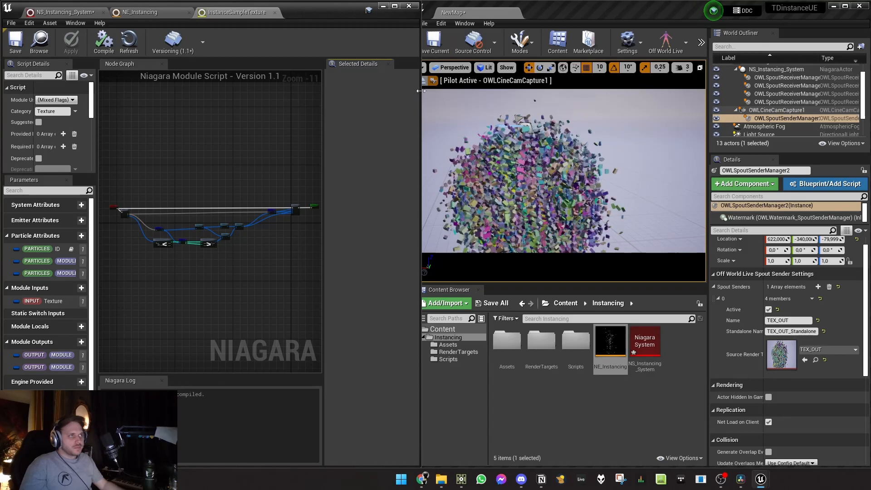
pyautogui.moveTo(421, 117); pyautogui.dragTo(869, 119)
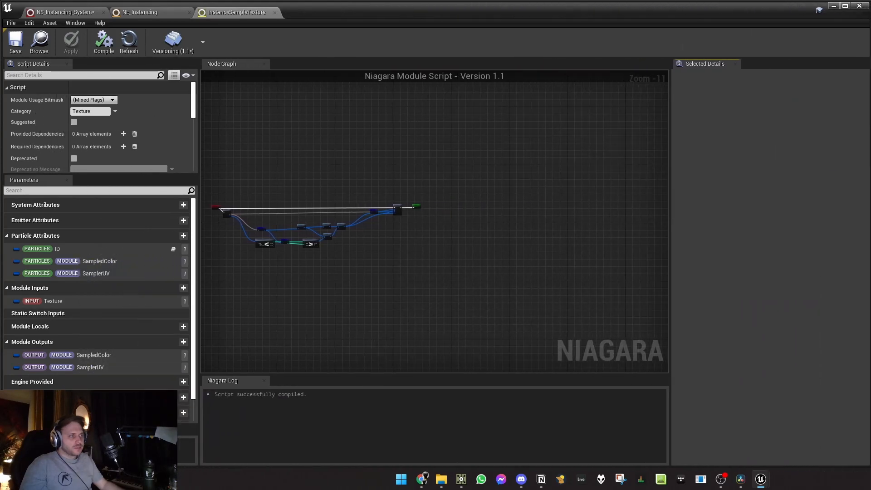
pyautogui.scroll(9, 259, 219)
pyautogui.moveTo(352, 210); pyautogui.dragTo(520, 196, button='right')
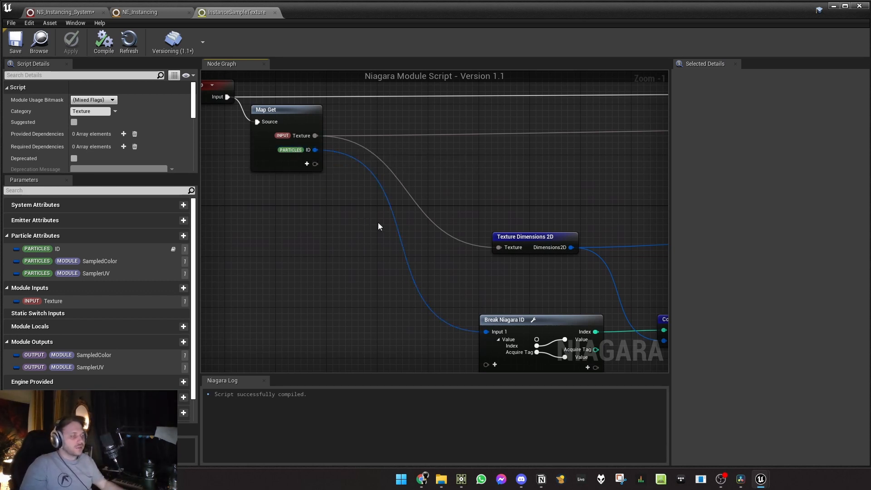
pyautogui.moveTo(389, 251); pyautogui.dragTo(291, 229, button='right')
pyautogui.scroll(-3, 291, 230)
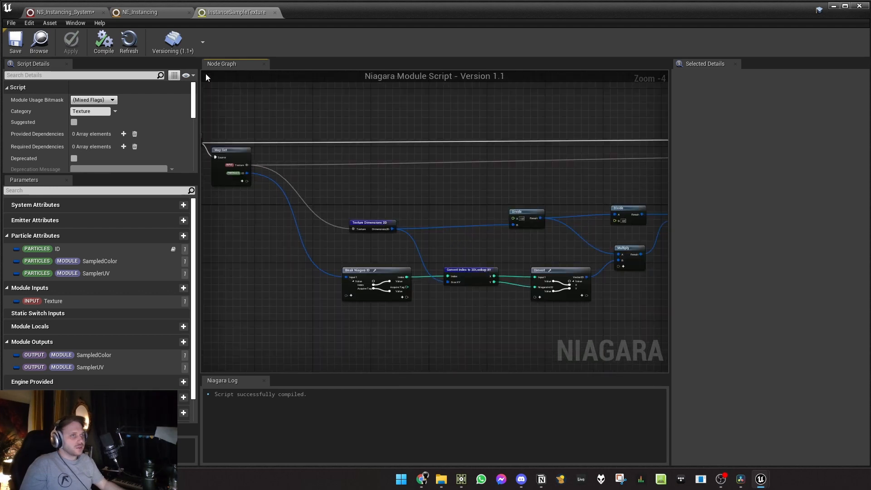
# Return to the NE_Instancing emitter and minimize the Niagara editor to bring back the level editor.
pyautogui.click(138, 12)
pyautogui.click(100, 12)
pyautogui.click(129, 12)
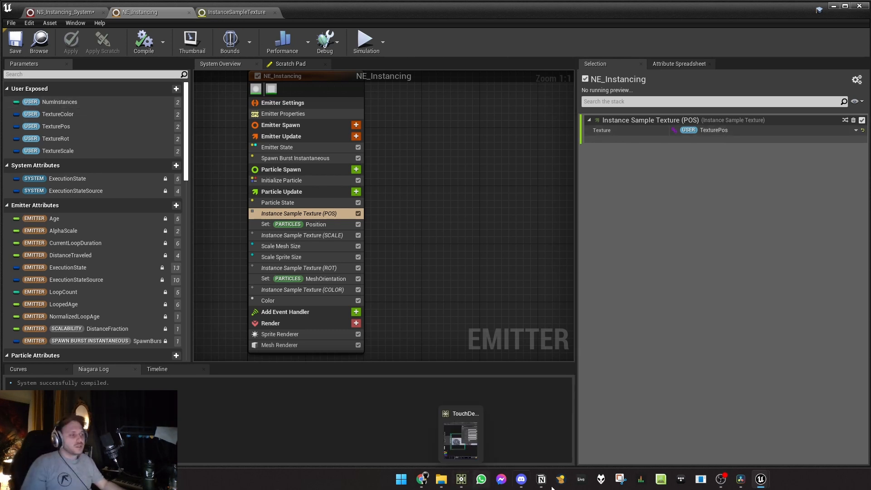
pyautogui.click(762, 478)
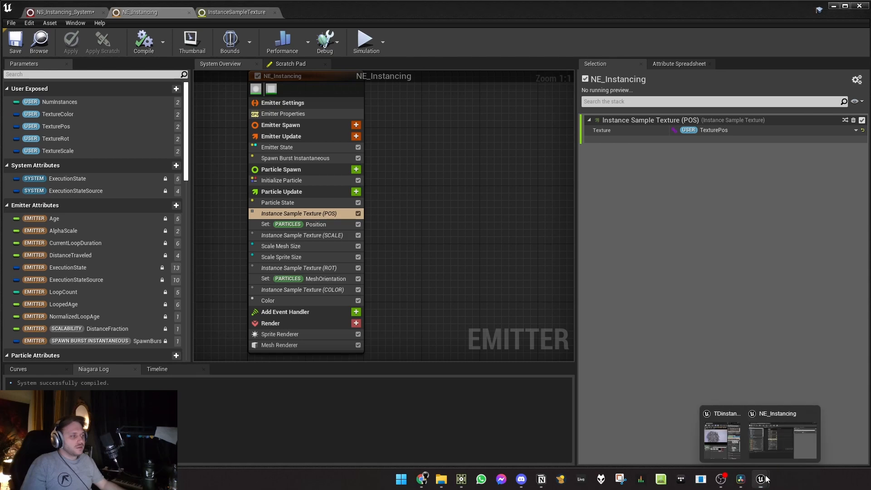
pyautogui.click(730, 427)
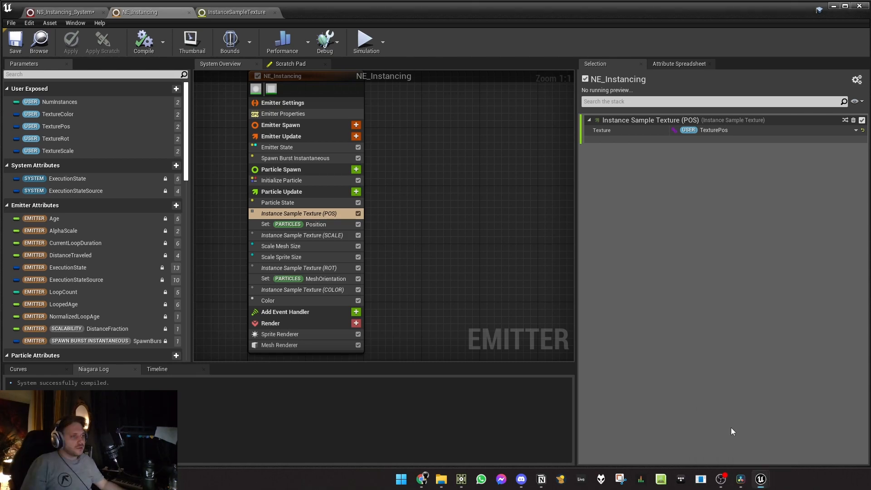
pyautogui.click(844, 6)
pyautogui.click(833, 7)
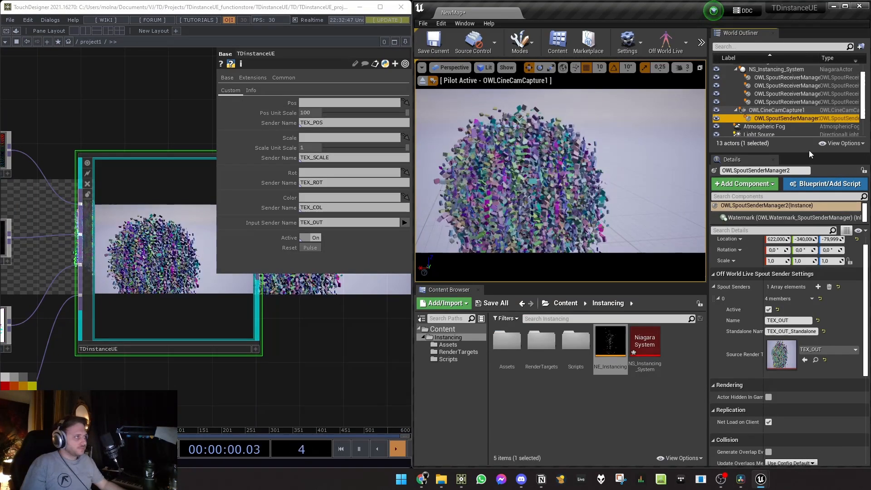
# Examine the NumInstances and texture override parameters of the NS_Instancing_System actor.
pyautogui.scroll(2, 784, 91)
pyautogui.click(785, 84)
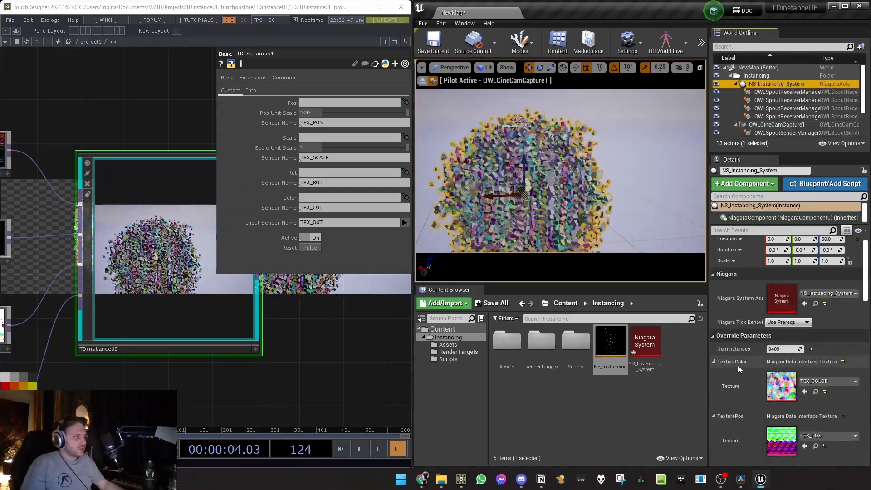
pyautogui.scroll(-1, 743, 369)
pyautogui.scroll(-7, 744, 369)
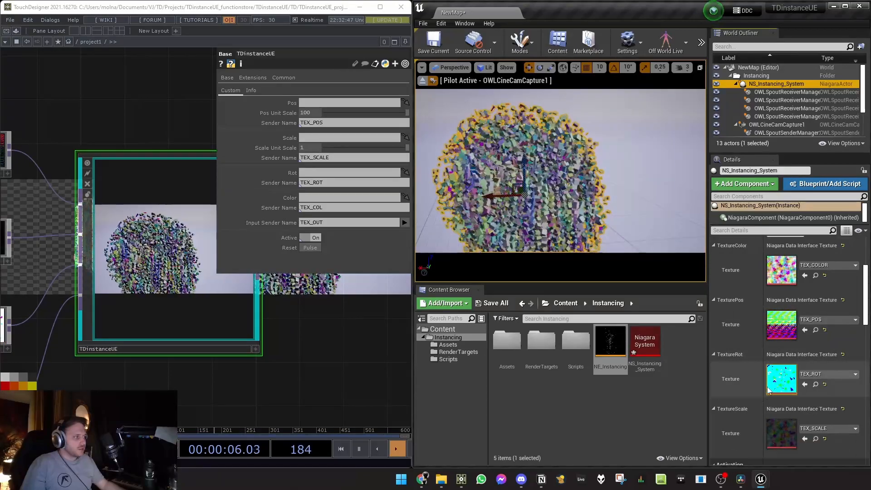
pyautogui.scroll(2, 774, 341)
# Switch back to the Niagara editor and examine the index-to-UV nodes in the Instance Sample Texture (POS) module graph.
pyautogui.hotkey('alt', 'Tab')
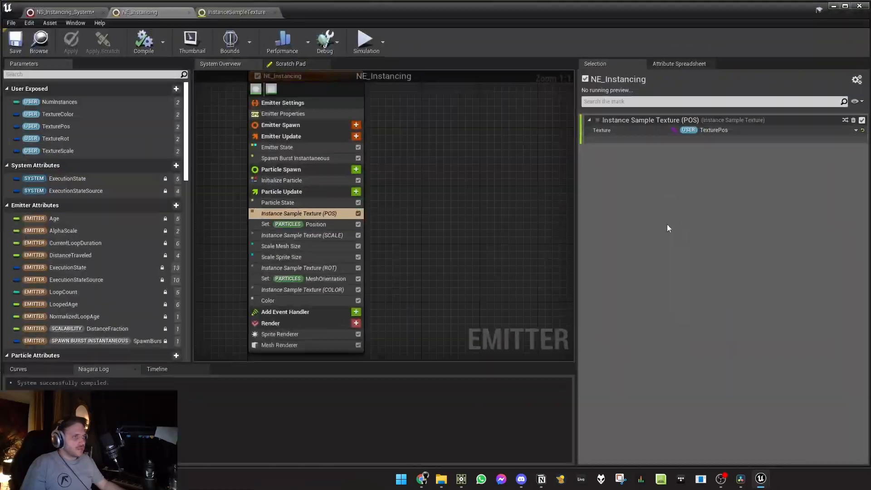
pyautogui.doubleClick(320, 217)
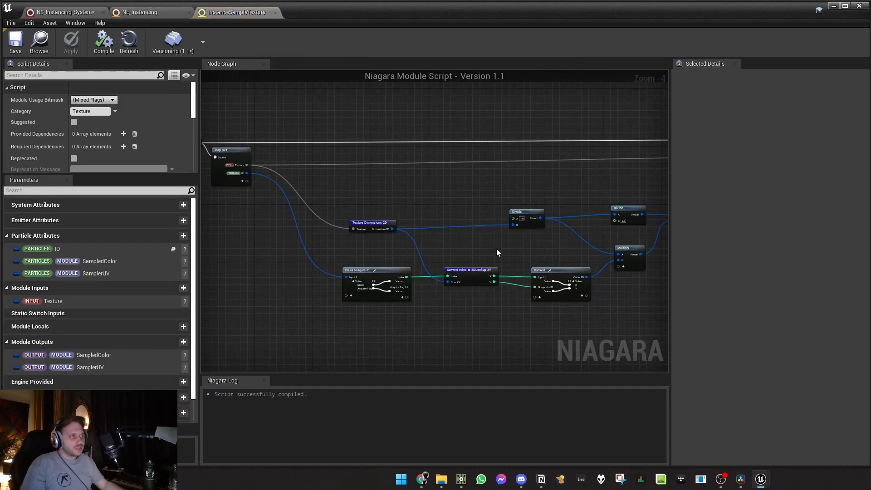
pyautogui.moveTo(496, 249); pyautogui.dragTo(433, 258, button='right')
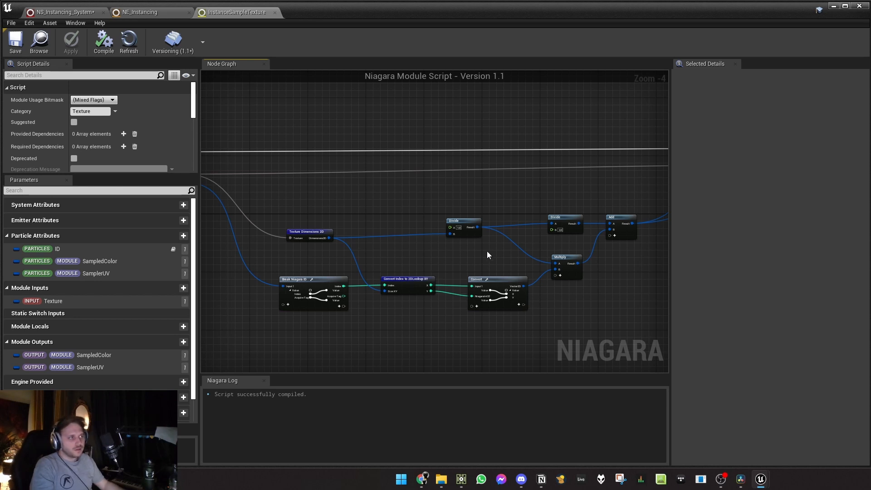
# Return to NS_Instancing_System and examine the inputs of the Instance Sample Texture and Set Position modules in particle update.
pyautogui.moveTo(486, 251); pyautogui.dragTo(436, 276, button='right')
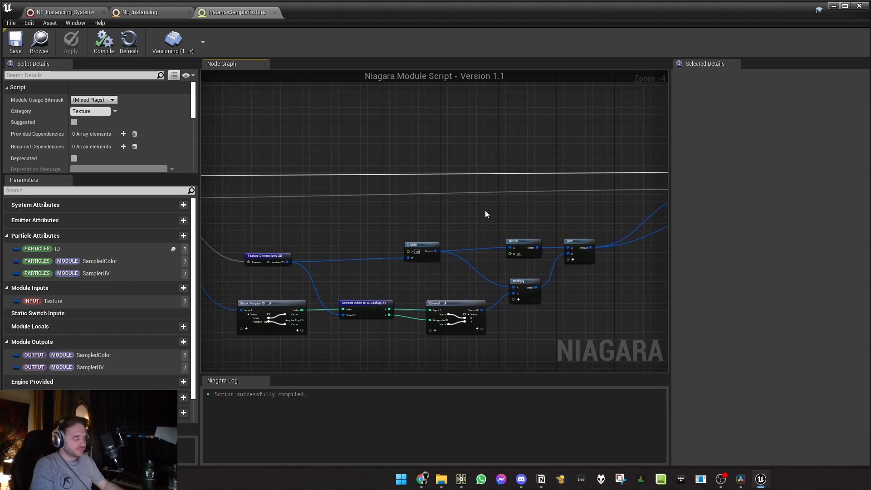
pyautogui.click(82, 12)
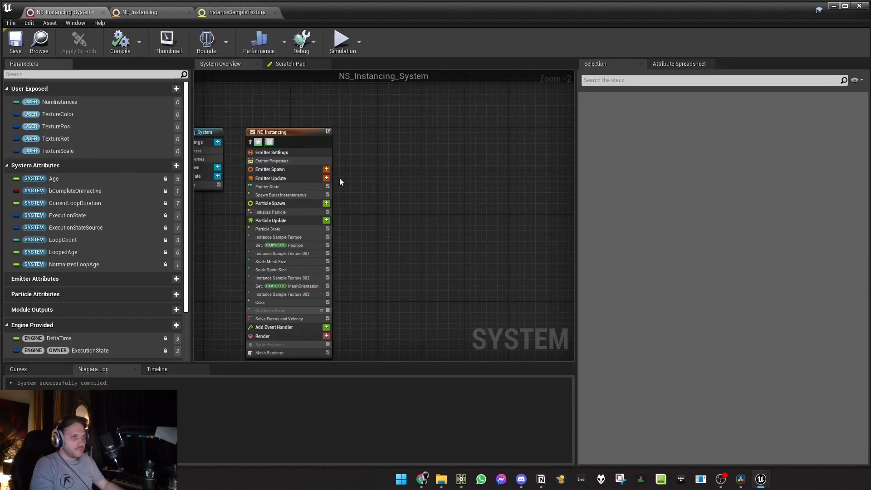
pyautogui.click(293, 246)
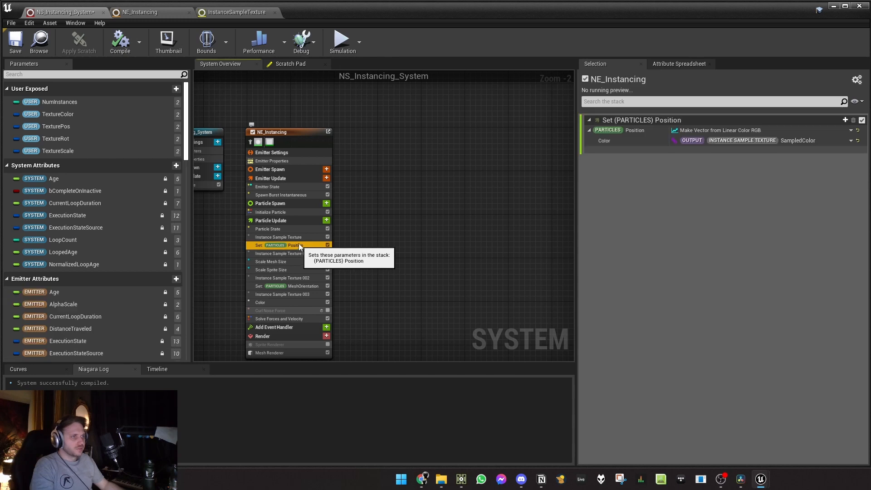
pyautogui.click(298, 237)
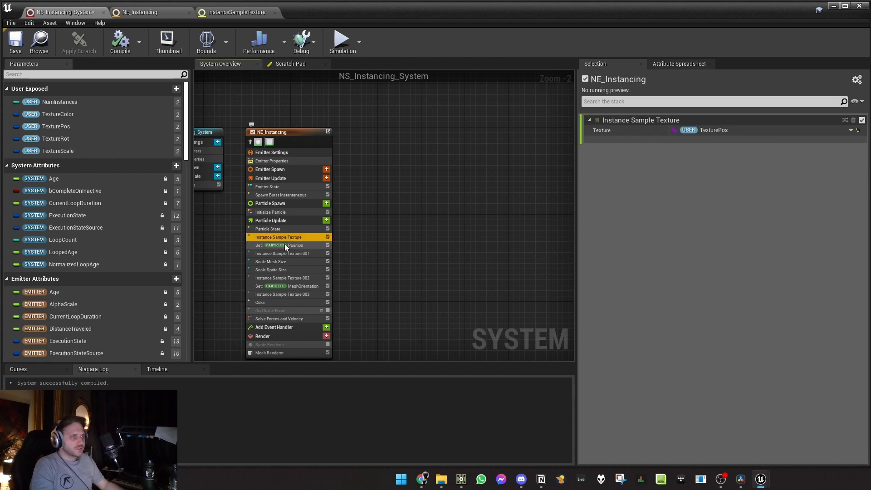
pyautogui.click(293, 245)
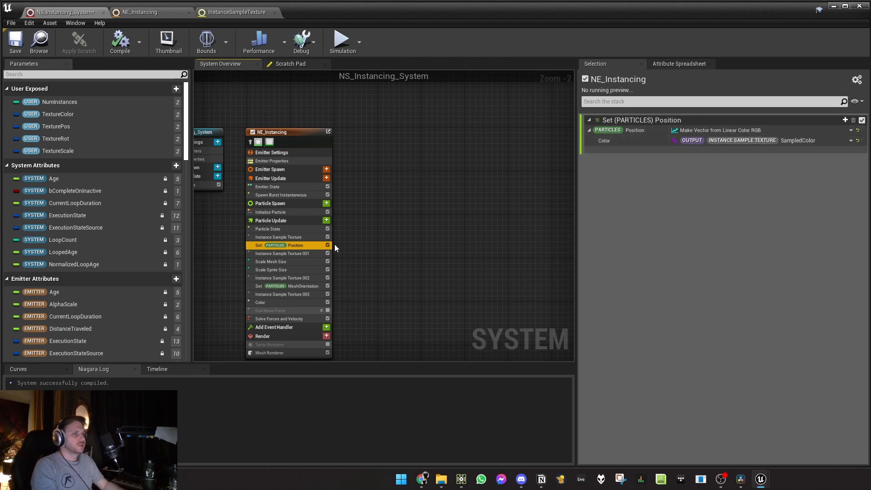
# Examine the scale and rotation modules, from Instance Sample Texture 001 and Scale Mesh Size through Instance Sample Texture 002 and Set MeshOrientation.
pyautogui.click(292, 255)
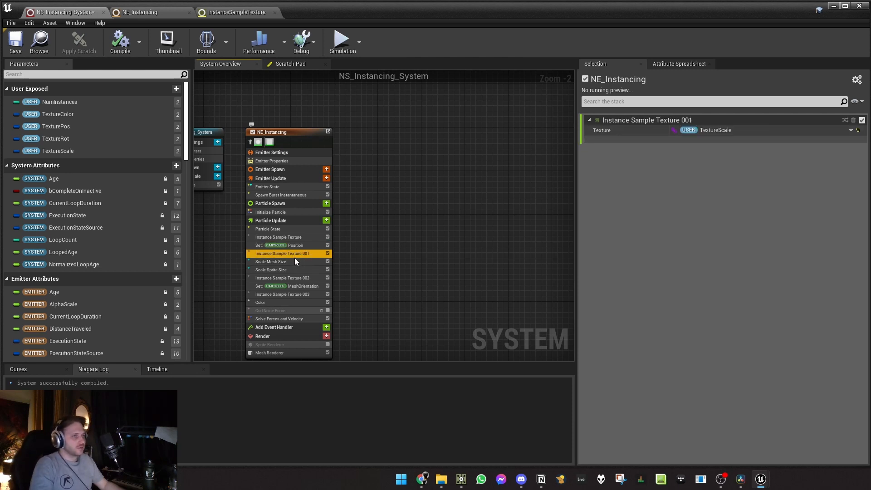
pyautogui.click(299, 263)
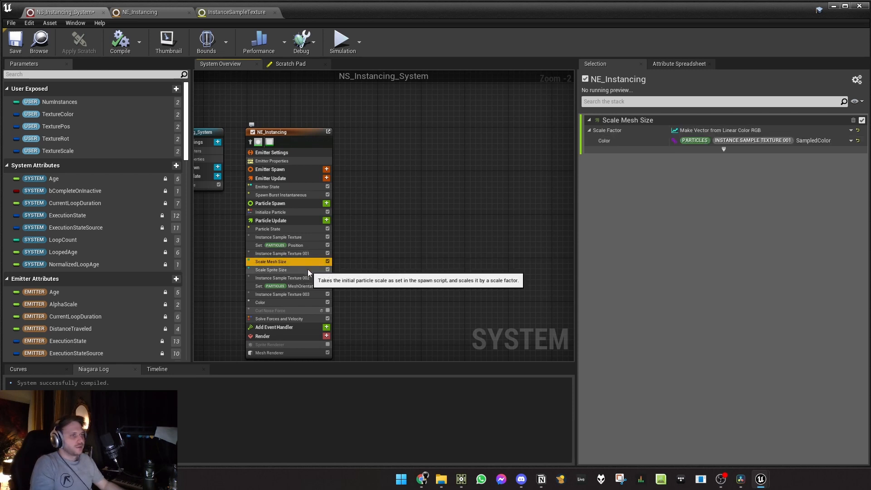
pyautogui.click(308, 269)
pyautogui.click(307, 279)
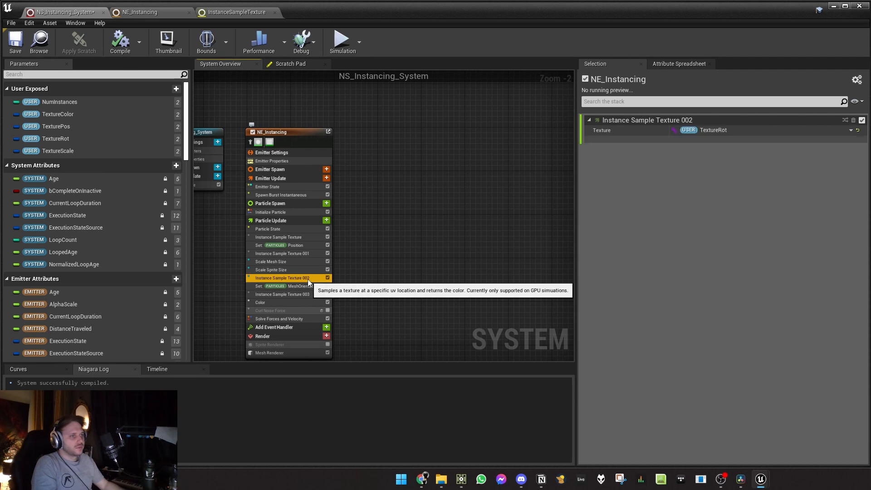
pyautogui.click(309, 286)
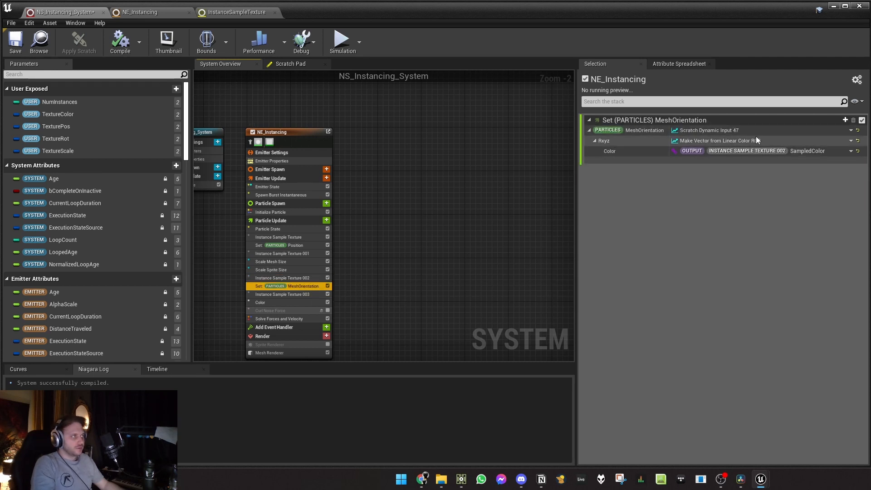
# Switch to the NE_Instancing emitter and open the Scratch Dynamic Input that drives Set MeshOrientation after the ROT texture sample.
pyautogui.click(159, 14)
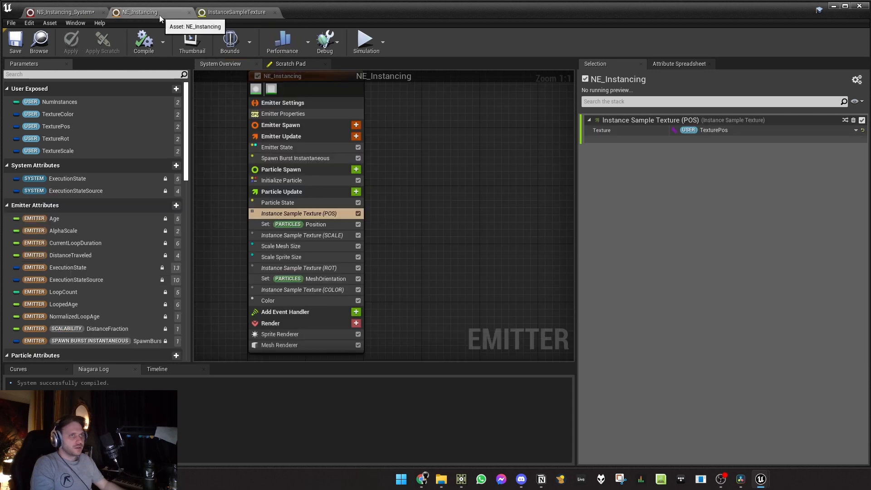
pyautogui.click(330, 266)
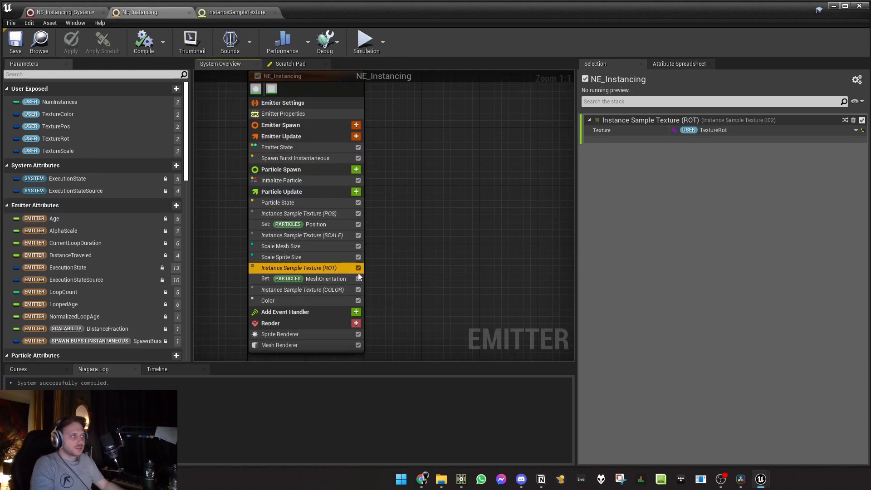
pyautogui.click(327, 279)
pyautogui.click(845, 130)
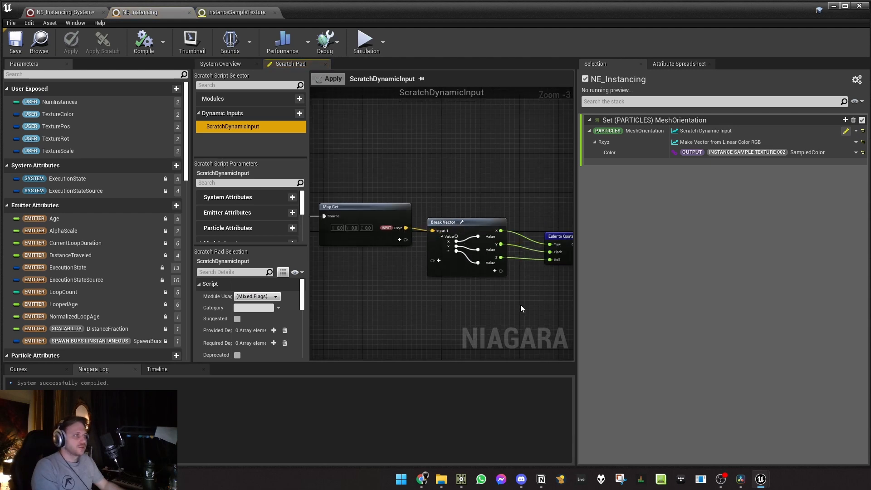
# Examine the ScratchDynamicInput graph from Map Get through Break Vector and Euler to Quaternion to the output.
pyautogui.moveTo(520, 304); pyautogui.dragTo(409, 301, button='right')
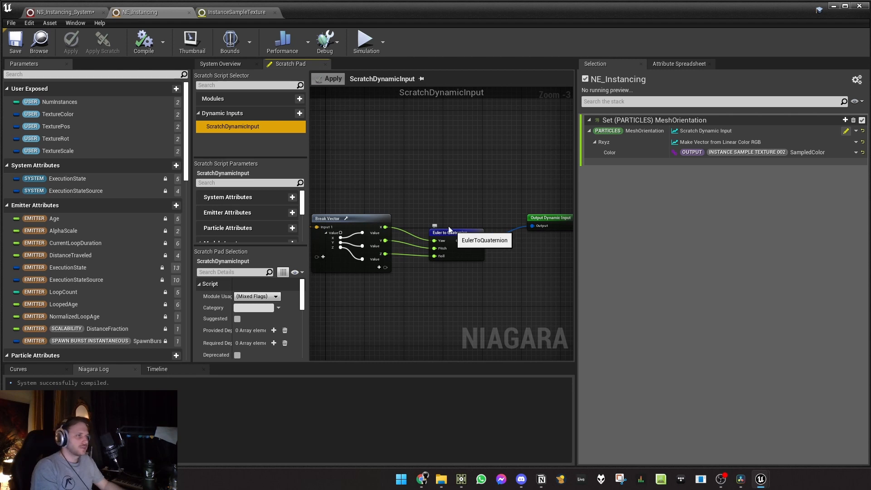
pyautogui.moveTo(459, 236); pyautogui.dragTo(517, 199, button='right')
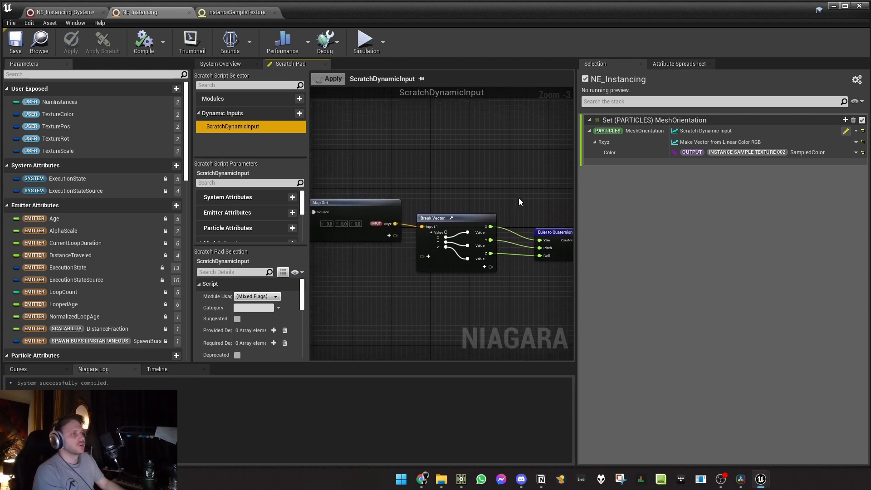
pyautogui.scroll(2, 564, 213)
pyautogui.moveTo(557, 214); pyautogui.dragTo(503, 201, button='right')
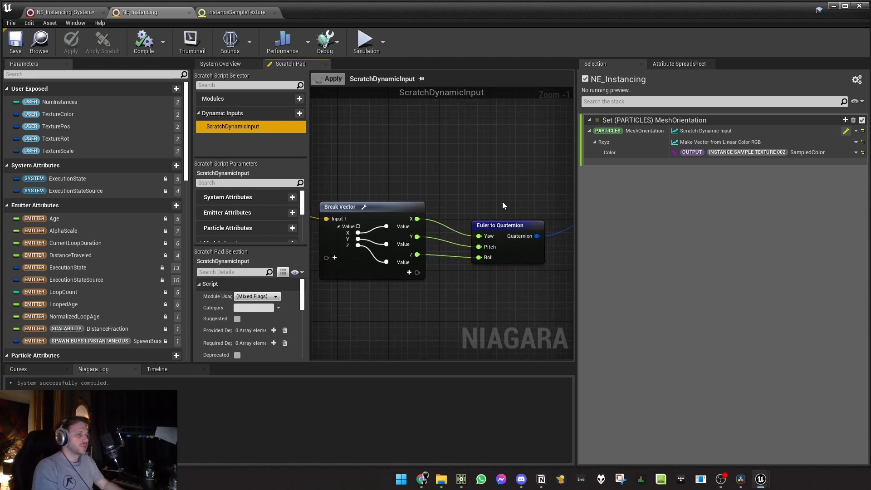
pyautogui.moveTo(423, 182); pyautogui.dragTo(473, 192, button='right')
pyautogui.scroll(-2, 474, 191)
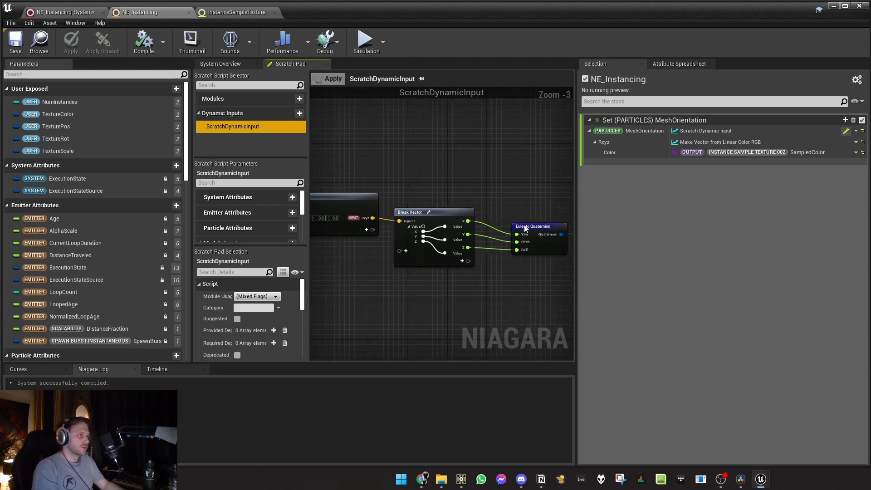
pyautogui.moveTo(559, 206); pyautogui.dragTo(493, 199, button='right')
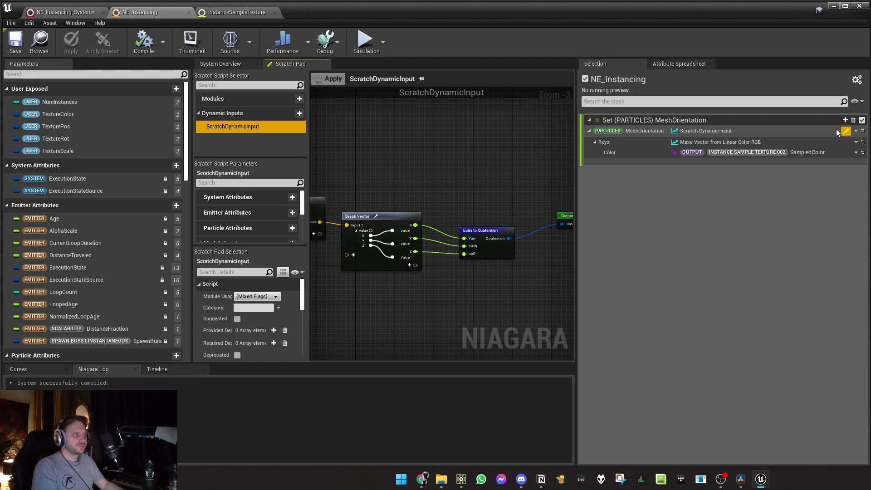
# Return to the emitter's system overview and examine the Instance Sample Texture (COLOR), Color and Mesh Renderer entries.
pyautogui.click(237, 63)
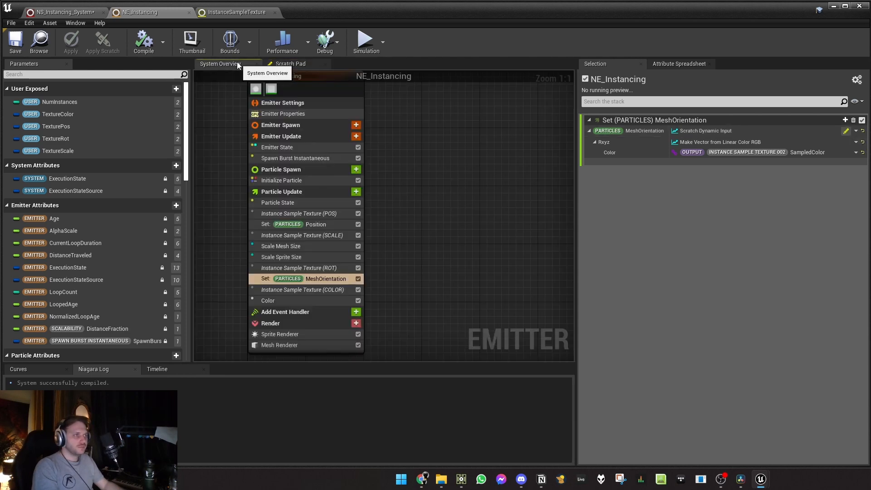
pyautogui.click(325, 291)
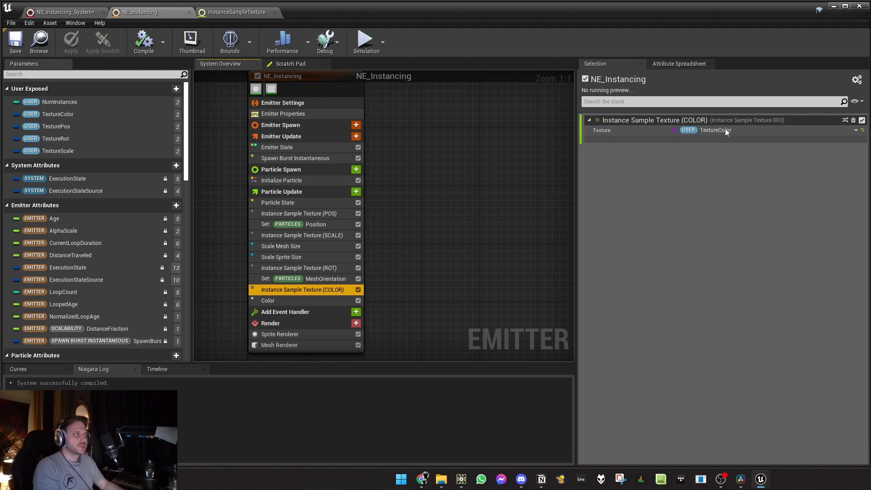
pyautogui.click(300, 303)
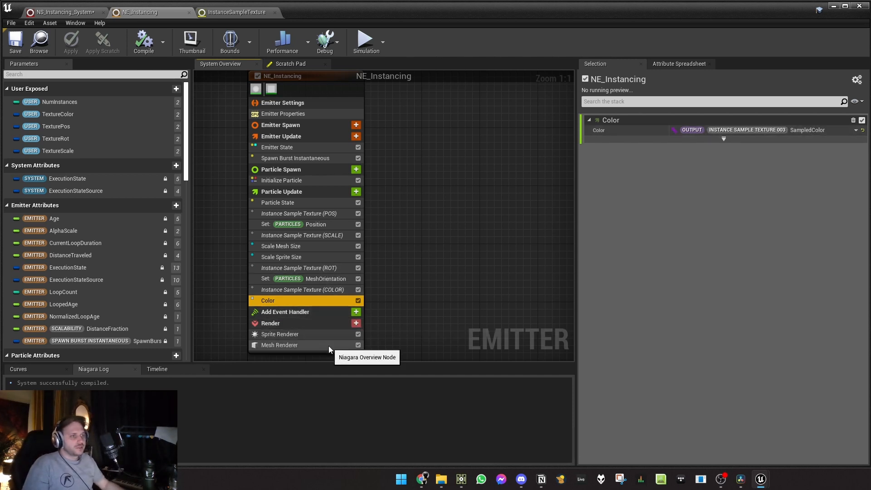
pyautogui.click(294, 348)
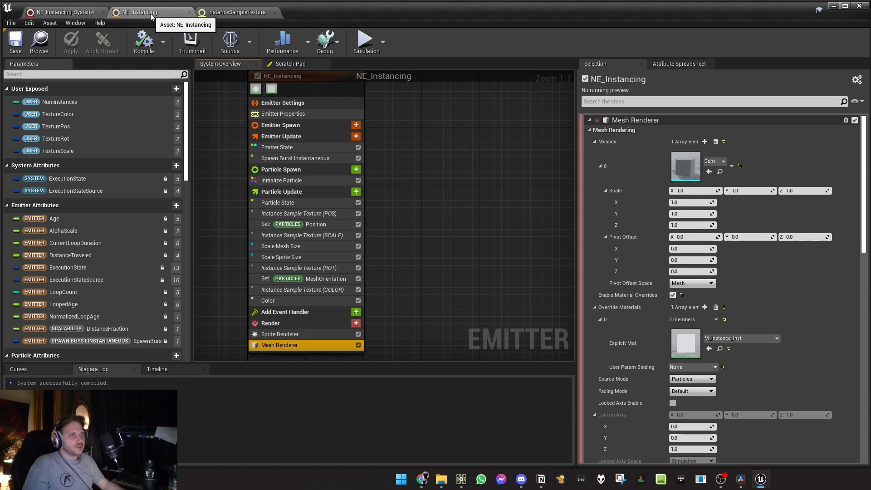
# Open the Mesh Renderer settings in NS_Instancing_System and look through the static meshes available for its mesh slot.
pyautogui.click(68, 12)
pyautogui.moveTo(375, 328); pyautogui.dragTo(396, 280, button='right')
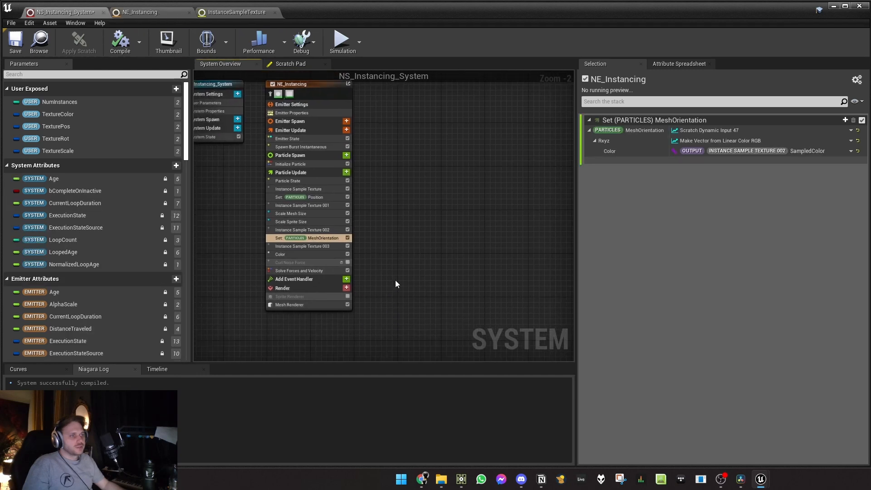
pyautogui.click(318, 305)
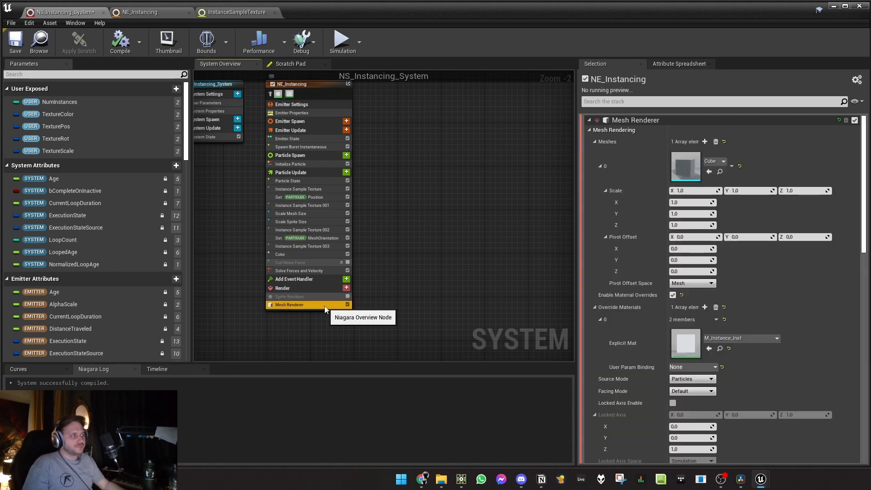
pyautogui.click(717, 161)
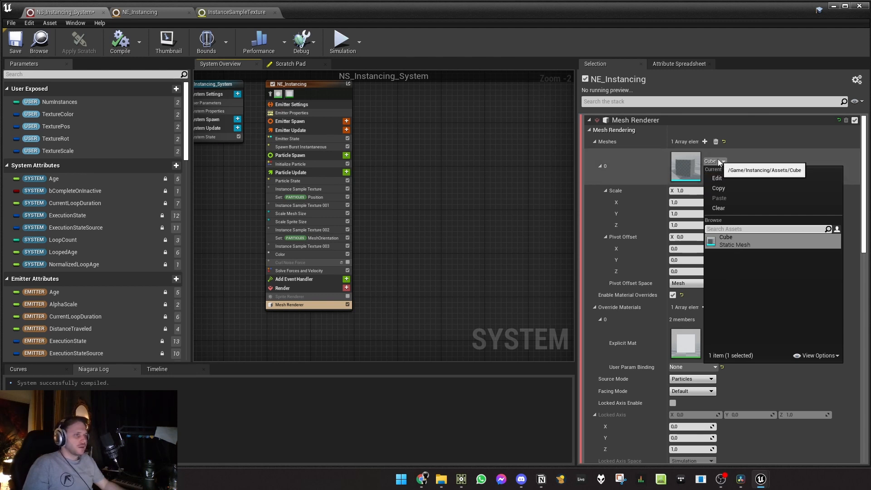
pyautogui.click(717, 160)
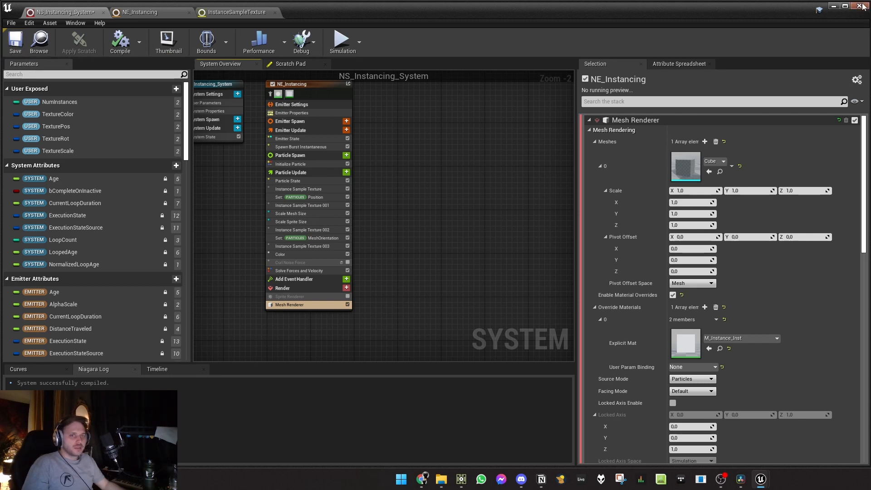
# Minimize the Niagara editor, select the OWLCineCamCapture1 actor in the level and reframe its piloted view of the instances.
pyautogui.click(833, 7)
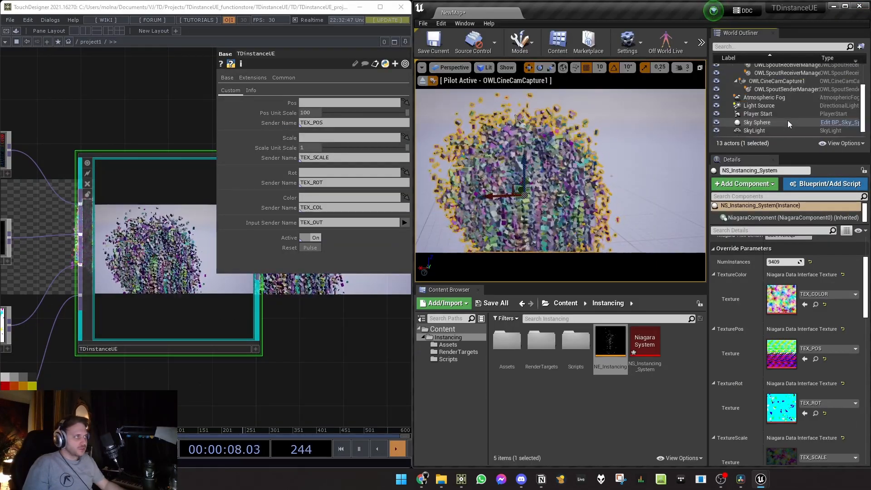
pyautogui.scroll(-1, 787, 117)
pyautogui.scroll(1, 787, 114)
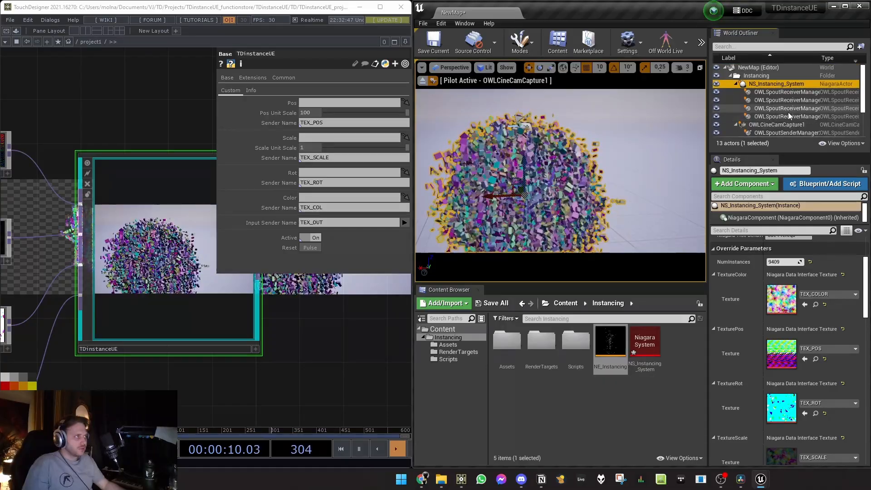
pyautogui.click(801, 125)
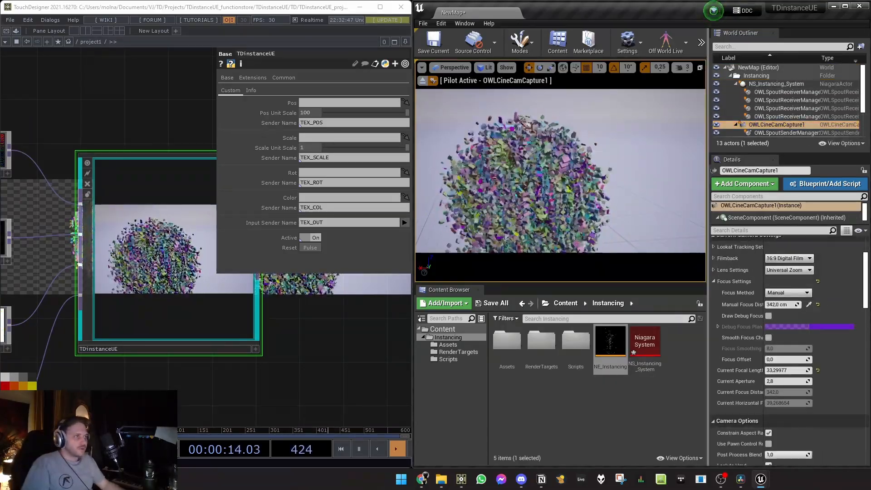
pyautogui.rightClick(769, 126)
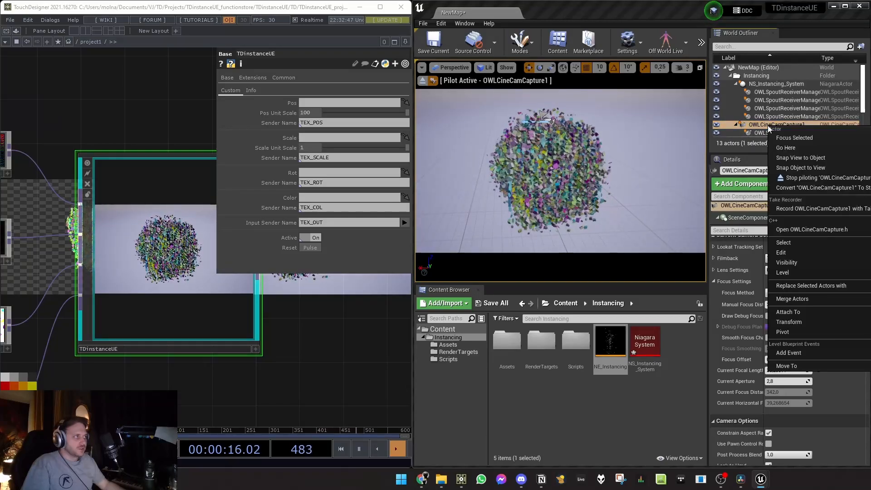
pyautogui.moveTo(690, 156); pyautogui.dragTo(626, 212, button='right')
# Check the camera's lens presets, set its filmback to IMAX 70mm and reframe the instances in the piloted view.
pyautogui.scroll(2, 803, 286)
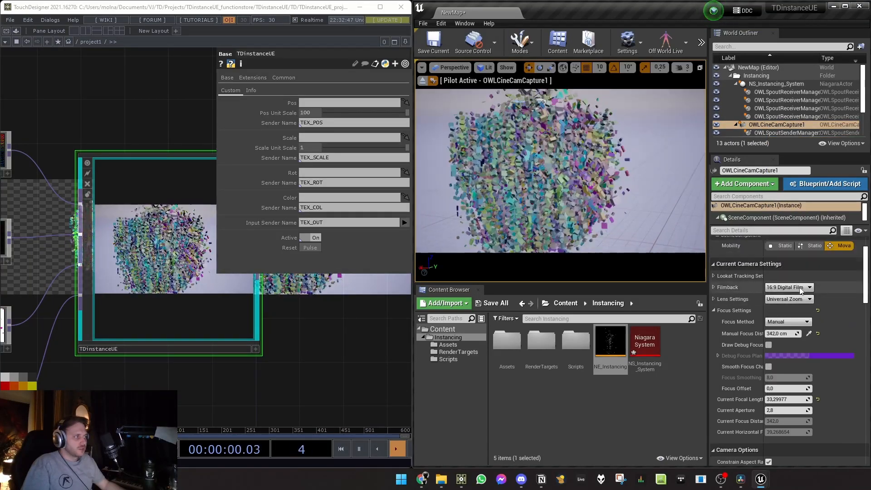
pyautogui.click(808, 299)
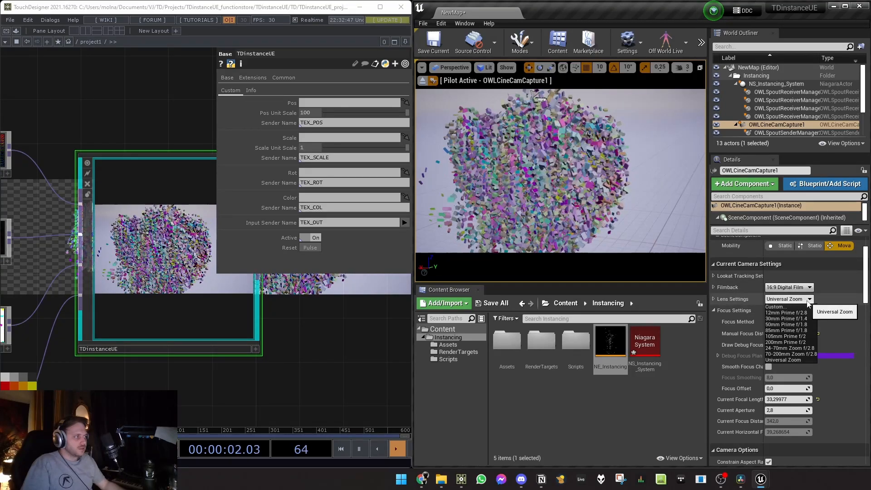
pyautogui.click(795, 287)
pyautogui.click(794, 288)
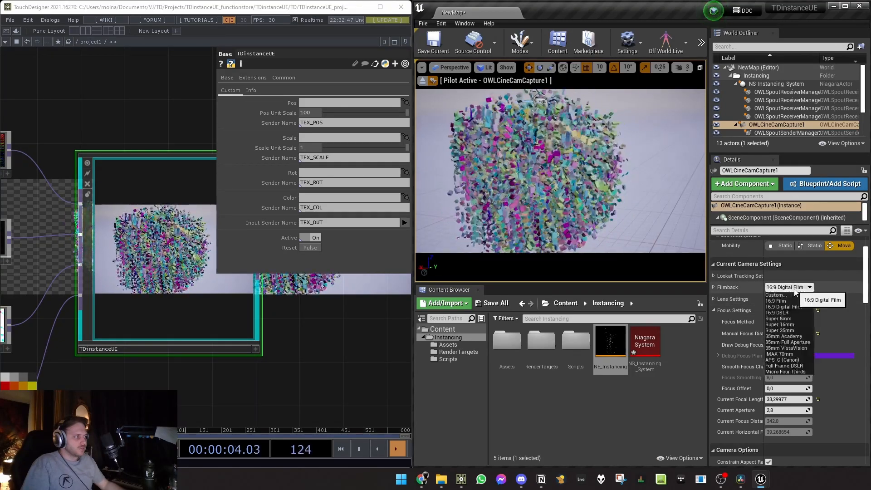
pyautogui.click(788, 354)
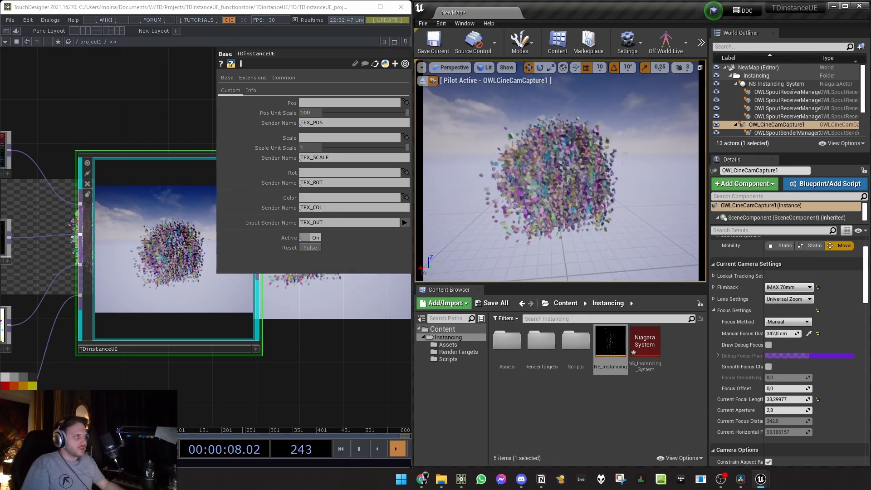
pyautogui.moveTo(560, 170); pyautogui.dragTo(585, 170, button='right')
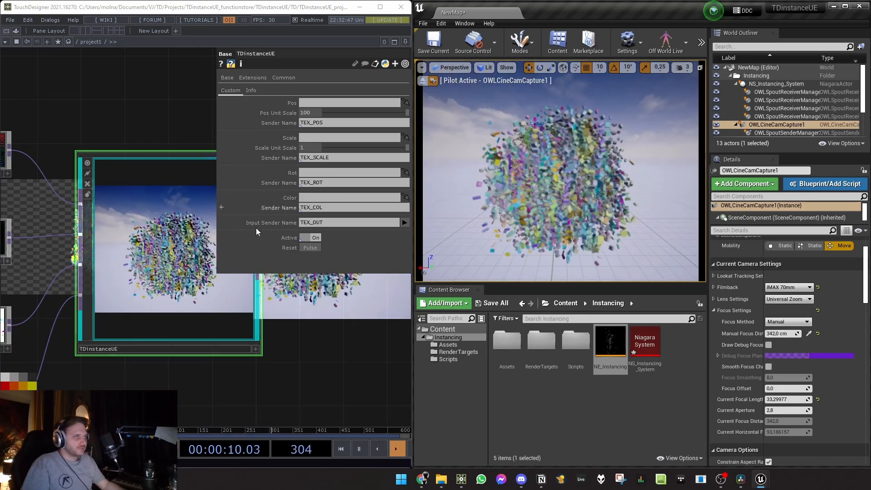
# Switch to TouchDesigner, dismiss the TDinstanceUE parameters and show the wider network around the component.
pyautogui.click(316, 311)
pyautogui.scroll(-5, 315, 310)
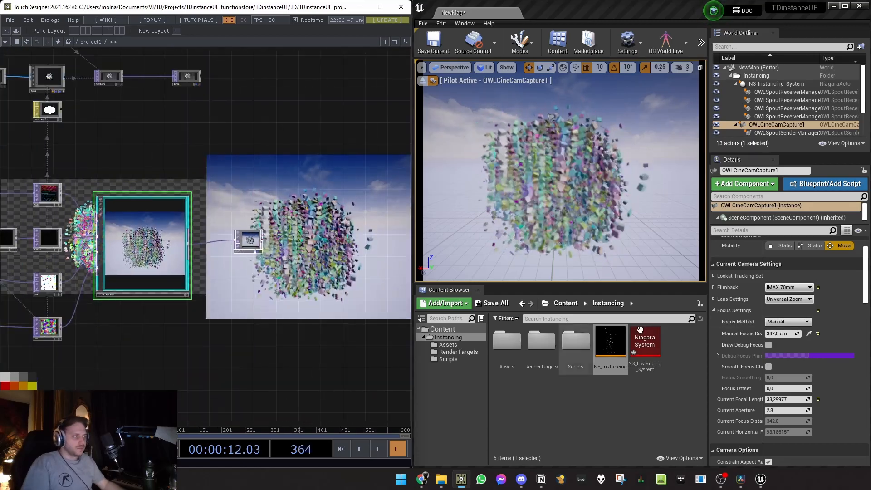
# Set OWLCineCamCapture1's manual focus distance by sampling the depth of the instances in the piloted view.
pyautogui.click(809, 333)
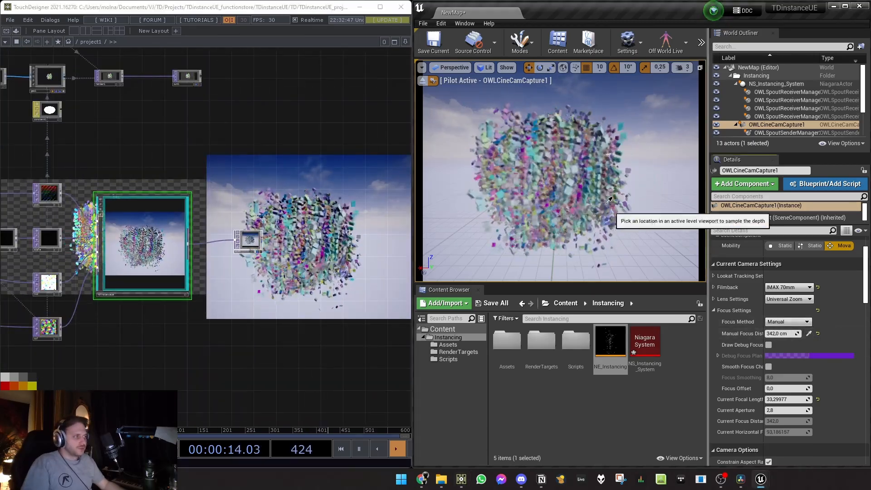
pyautogui.click(809, 333)
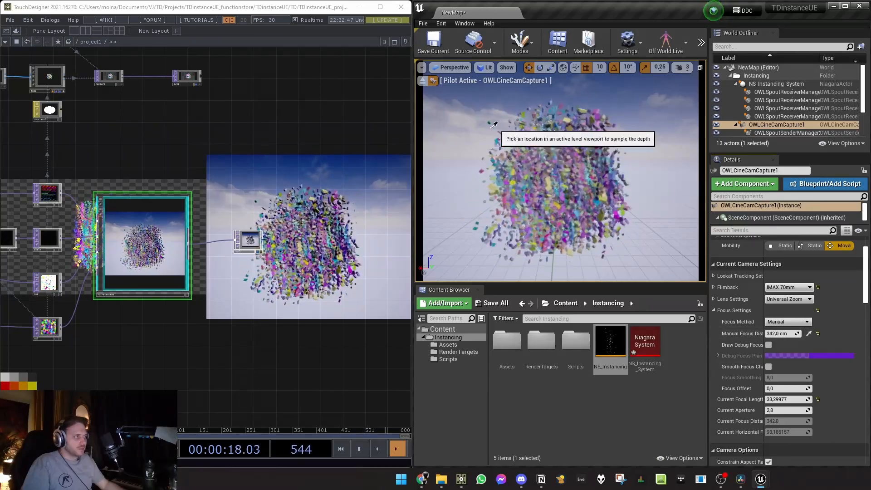
pyautogui.click(620, 194)
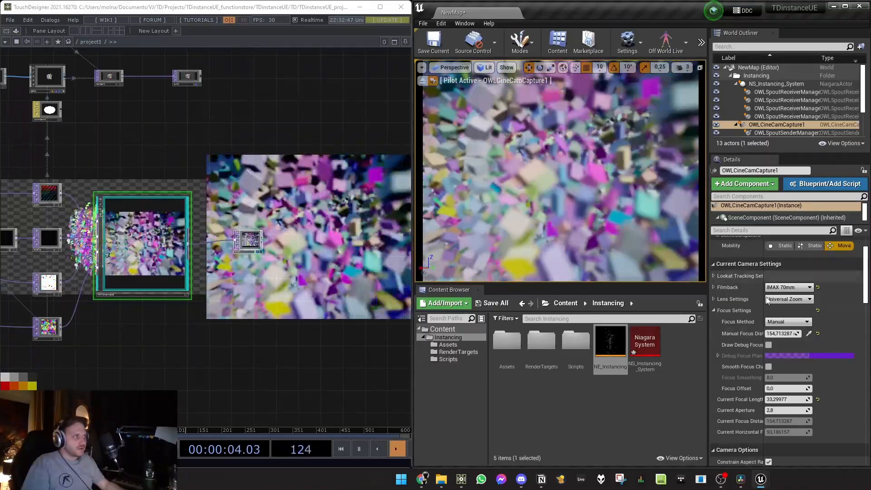
pyautogui.click(807, 334)
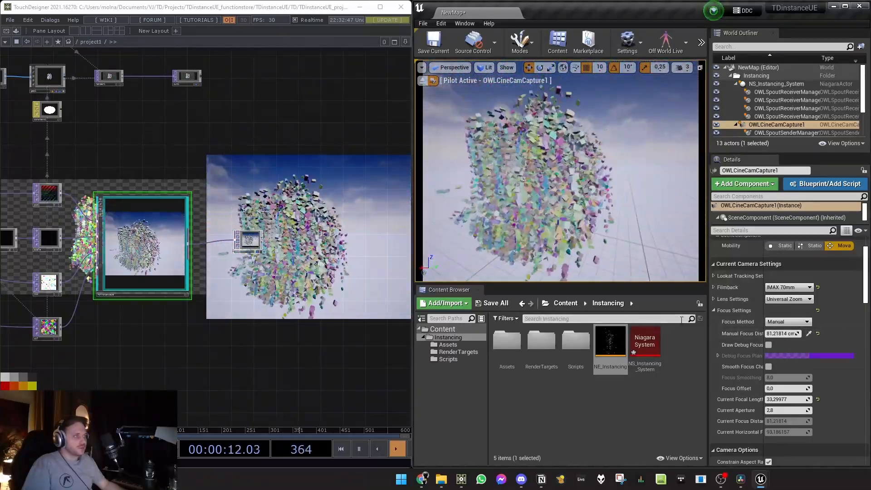
# Review the Mesh Renderer settings of NS_Instancing_System once more and minimize the Niagara editor.
pyautogui.doubleClick(646, 347)
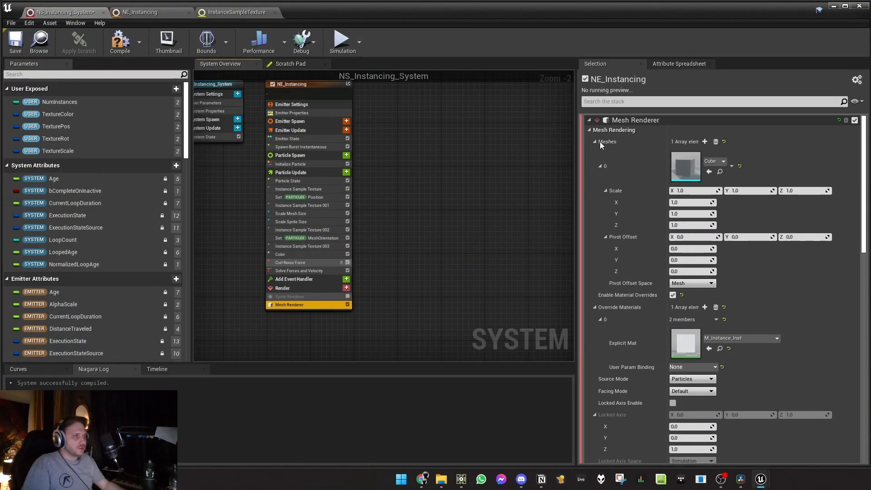
pyautogui.click(833, 6)
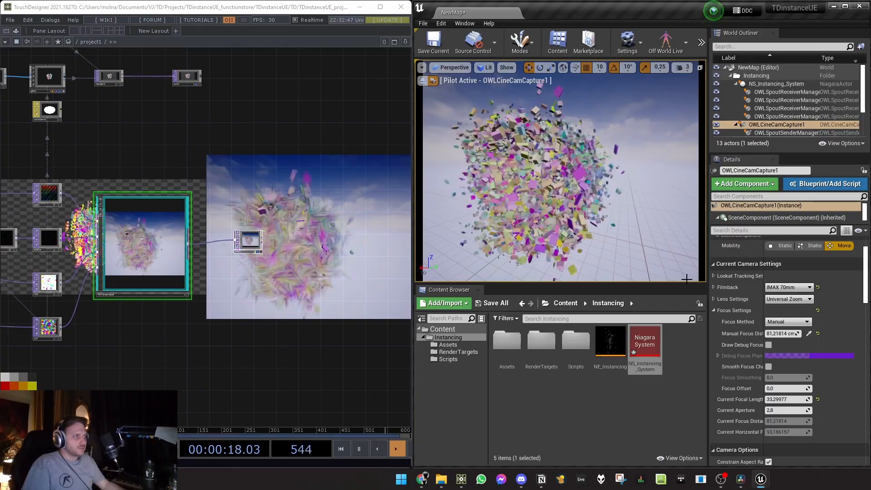
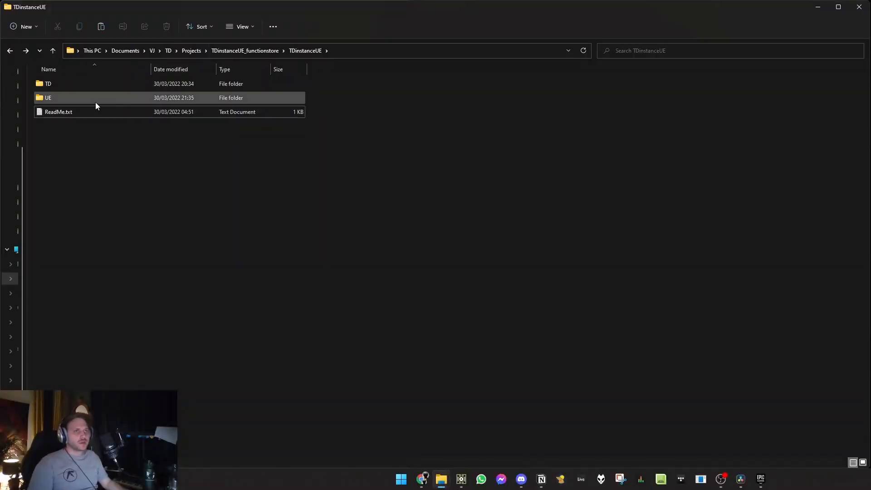
# Duplicate the UE folder inside the TDinstanceUE project folder and rename the copy UE_scene.
pyautogui.click(96, 102)
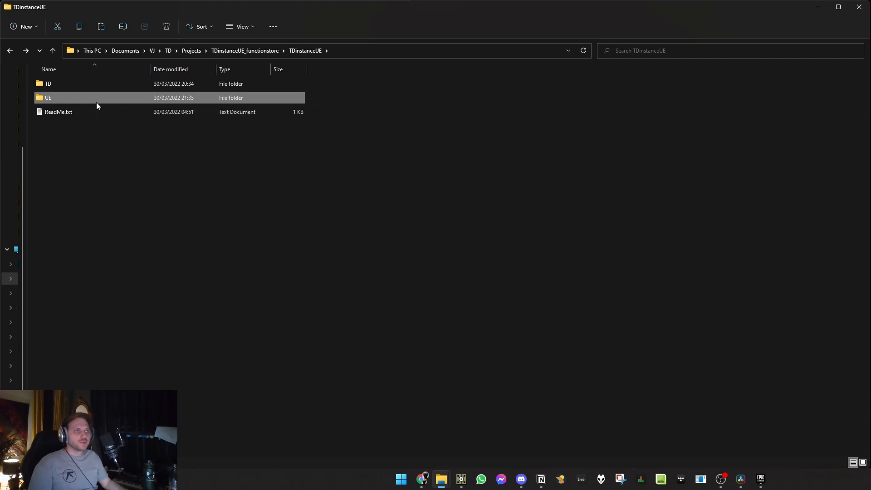
pyautogui.hotkey('ctrl', 'c')
pyautogui.hotkey('ctrl', 'v')
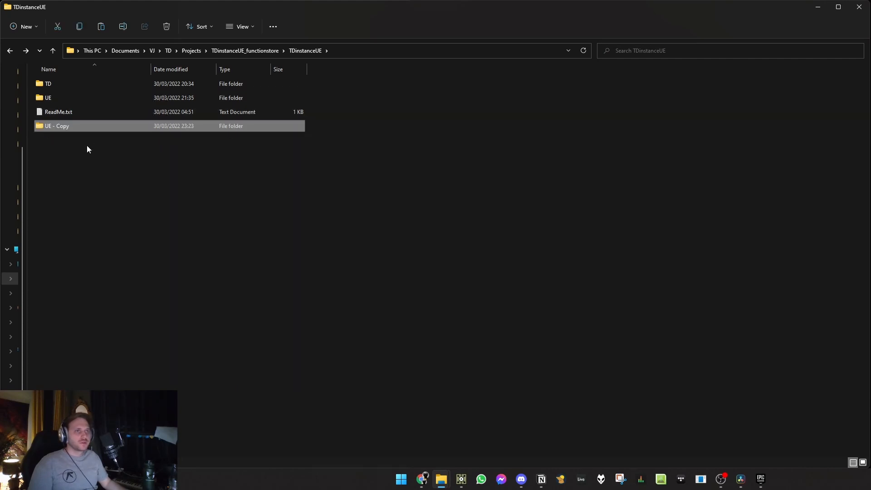
pyautogui.click(80, 129)
pyautogui.click(80, 129)
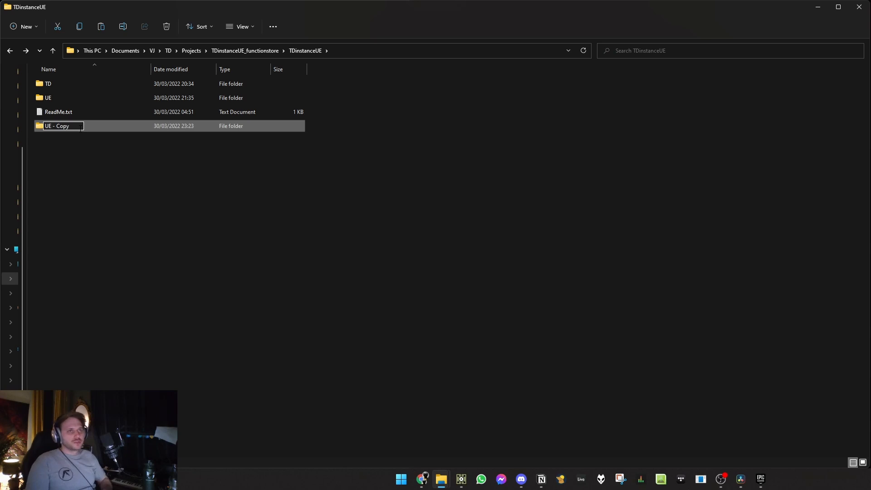
pyautogui.press('BackSpace')
pyautogui.press('BackSpace')
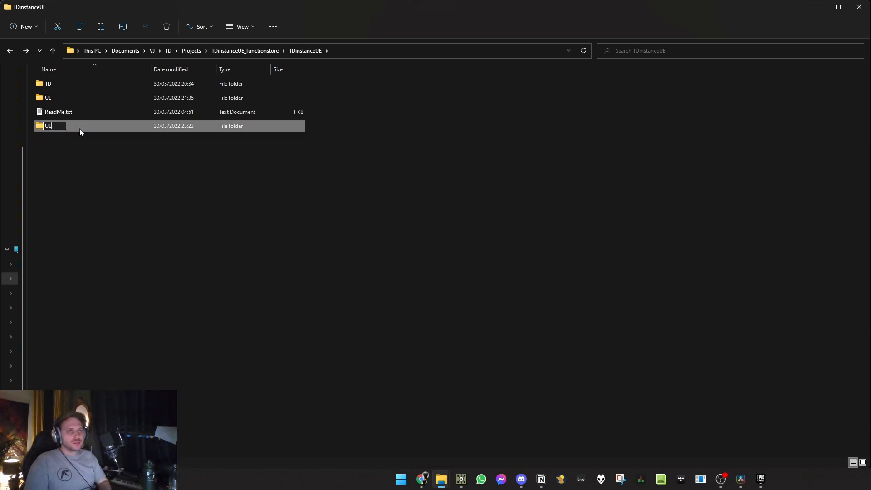
pyautogui.write('_scene')
pyautogui.press('Return')
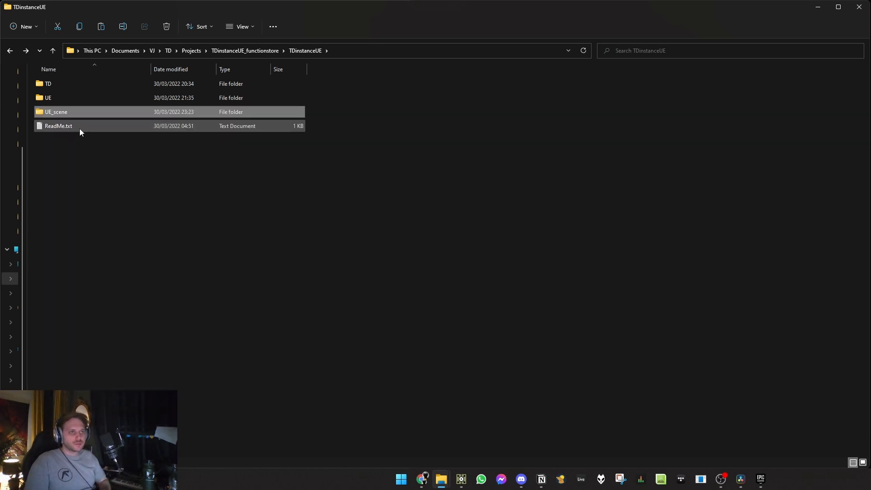
# Rename the Unreal project file in the UE_scene folder to TDinstanceUE_scene.uproject and open the project.
pyautogui.press('Return')
pyautogui.click(78, 155)
pyautogui.click(77, 154)
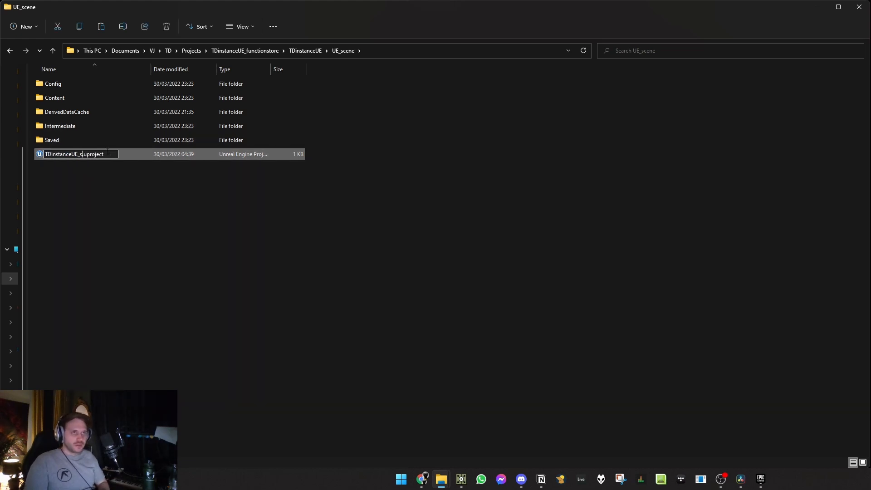
pyautogui.press('Return')
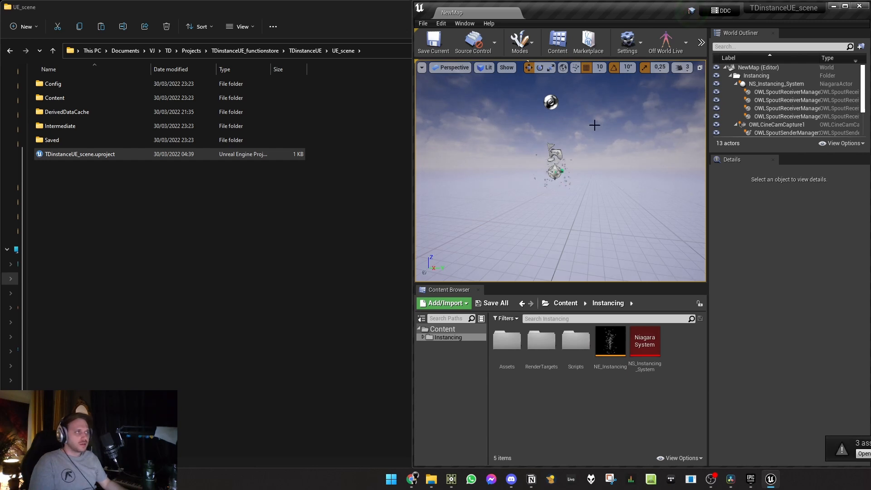
# Check the project's installed Livestreaming plugins for the Off World Live Livestreaming Toolkit and close the plugin list.
pyautogui.click(440, 23)
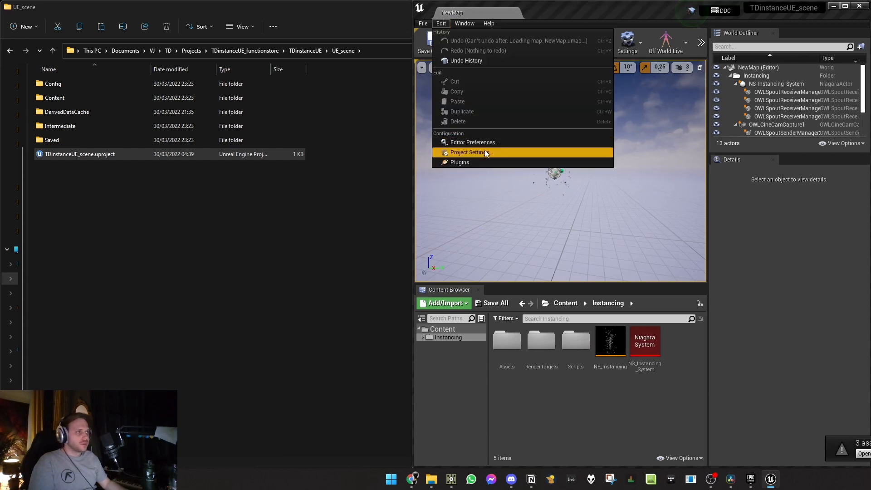
pyautogui.click(486, 162)
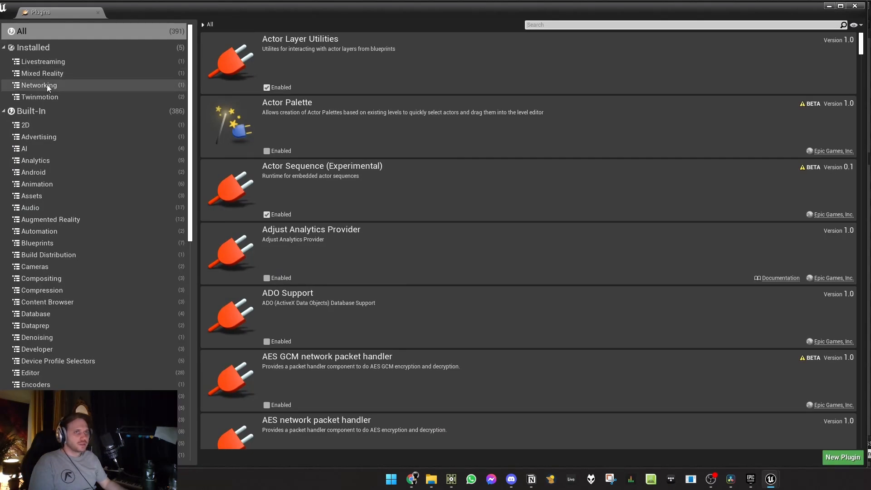
pyautogui.click(68, 61)
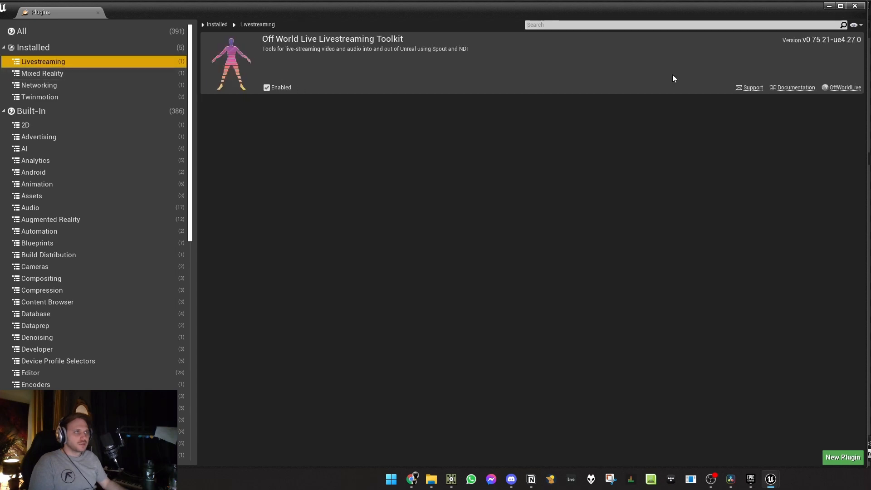
pyautogui.click(855, 6)
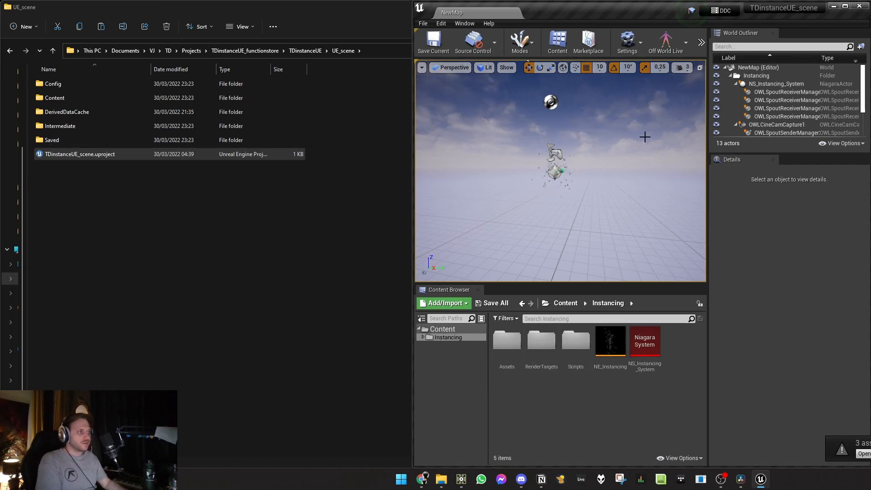
# Set the NumInstances override of the NS_Instancing_System actor to 9409.
pyautogui.click(777, 84)
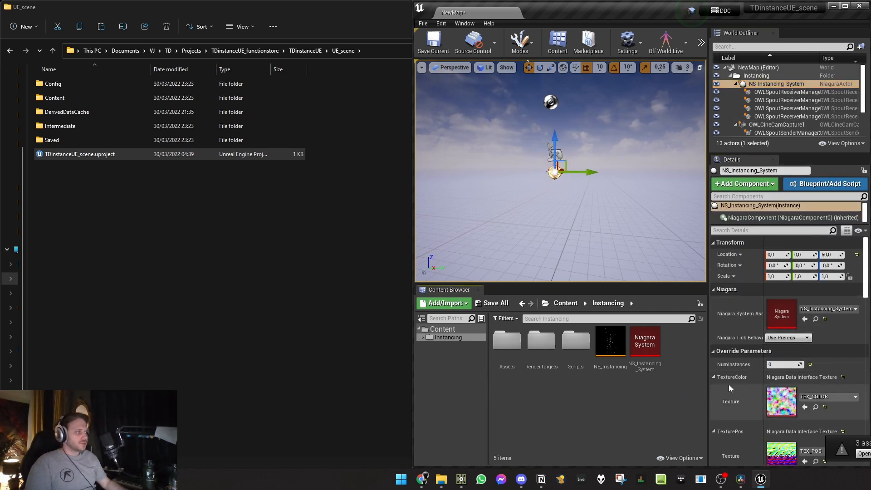
pyautogui.click(776, 365)
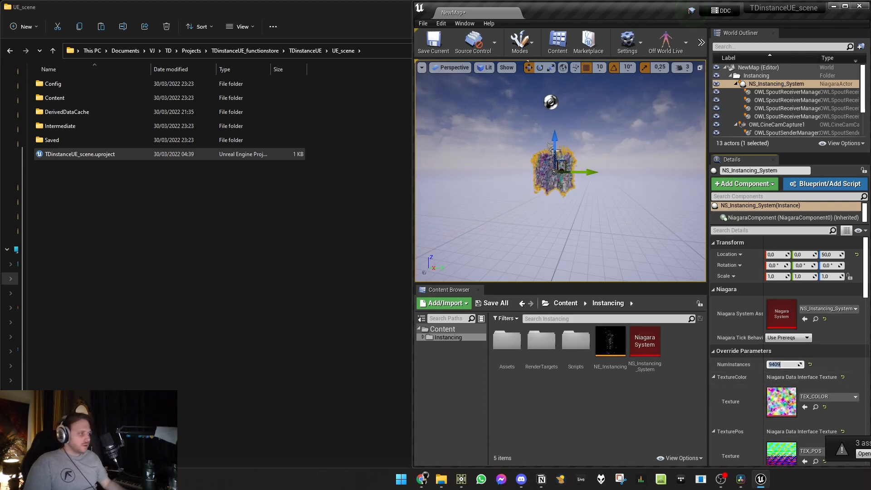
pyautogui.press('Return')
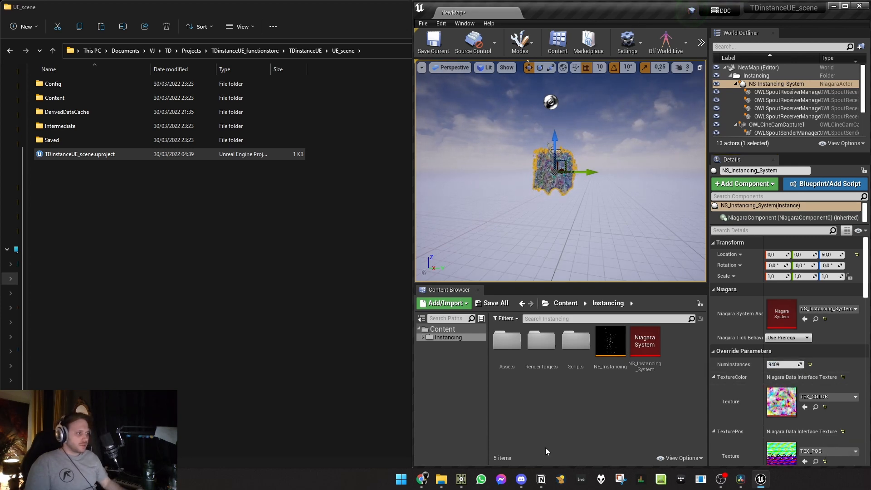
# Switch to the Epic Games Launcher and show the free Epic Games Content in the Unreal Engine Marketplace.
pyautogui.press('super')
pyautogui.write('epic')
pyautogui.press('Return')
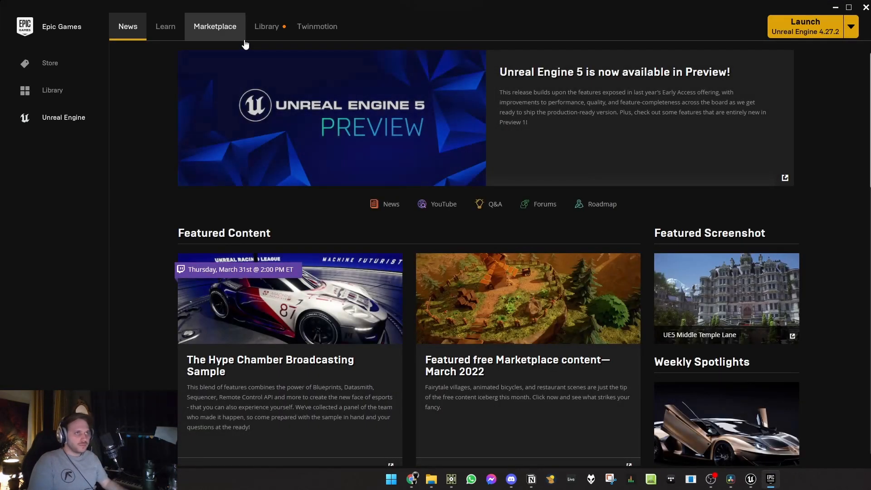
pyautogui.click(212, 32)
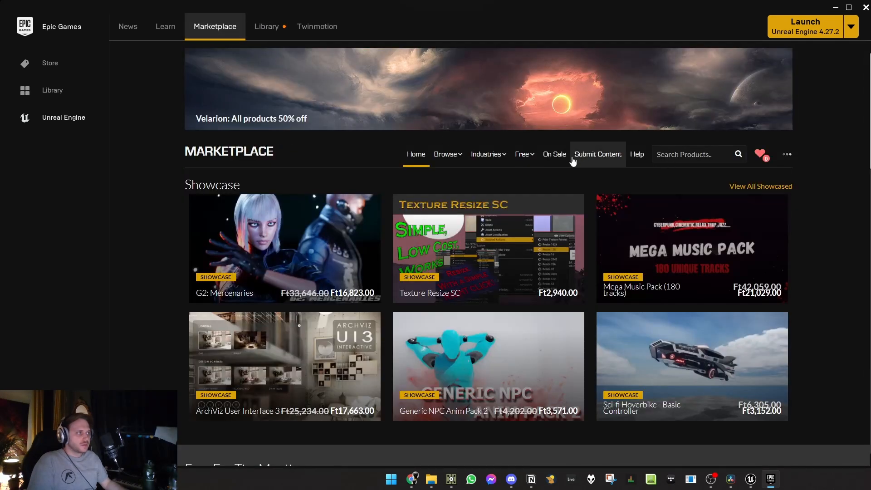
pyautogui.moveTo(519, 162)
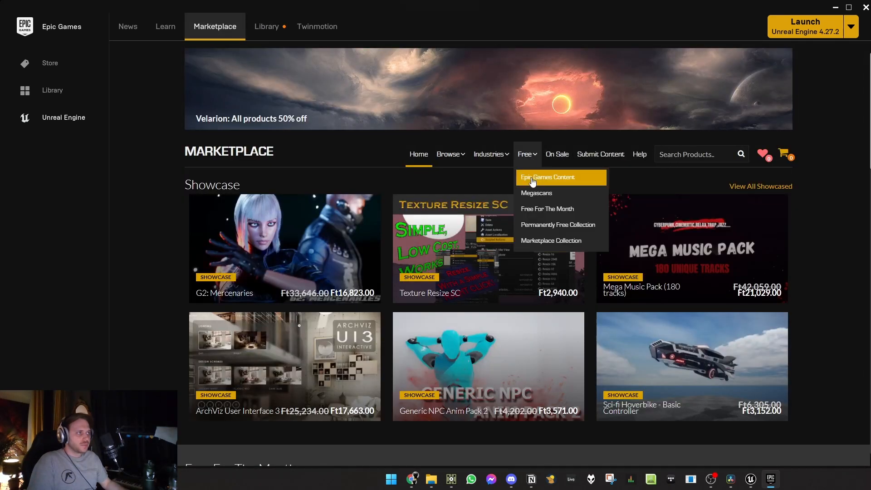
pyautogui.click(532, 178)
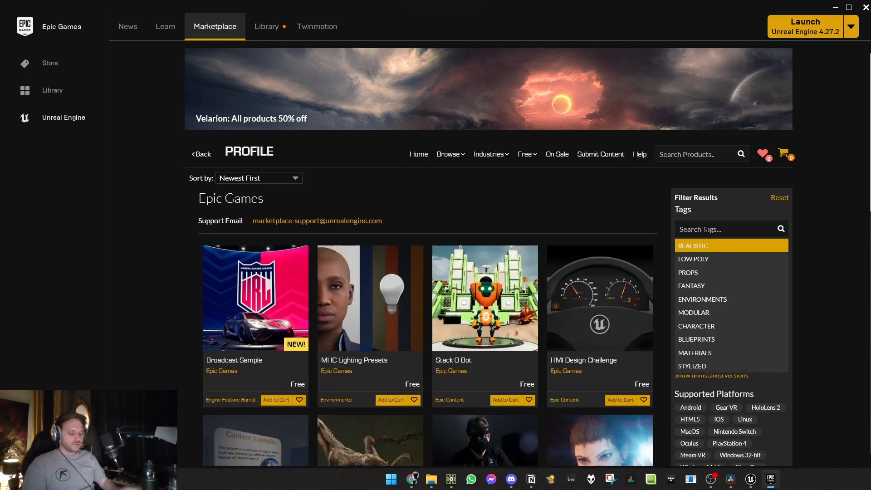
# Filter the free content by the Environments tag and open the Soul: Cave asset pack.
pyautogui.write('envi')
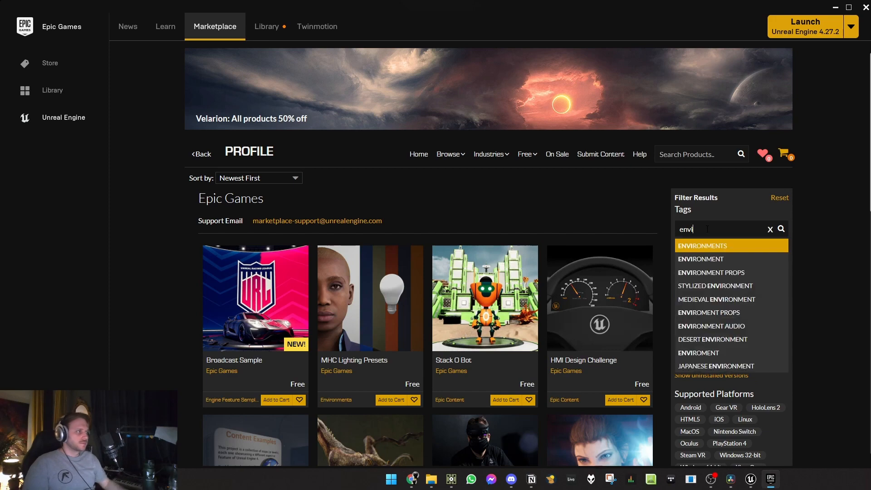
pyautogui.click(737, 257)
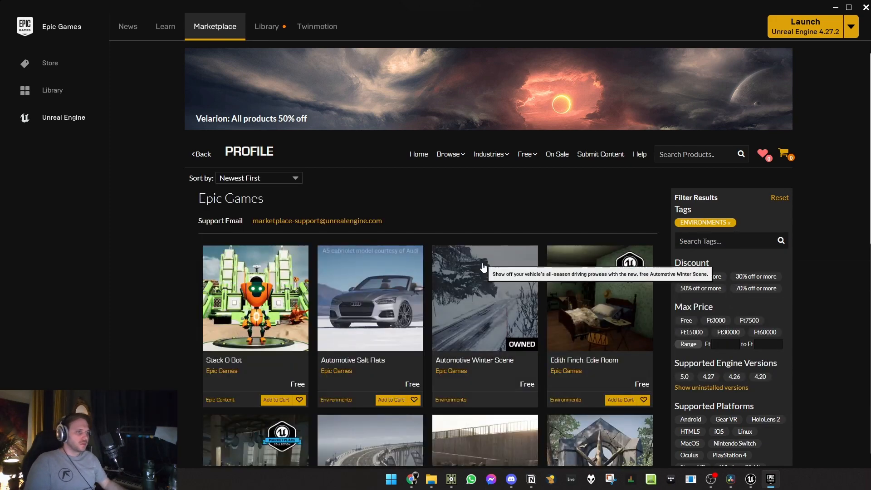
pyautogui.scroll(-5, 478, 283)
pyautogui.scroll(-3, 478, 283)
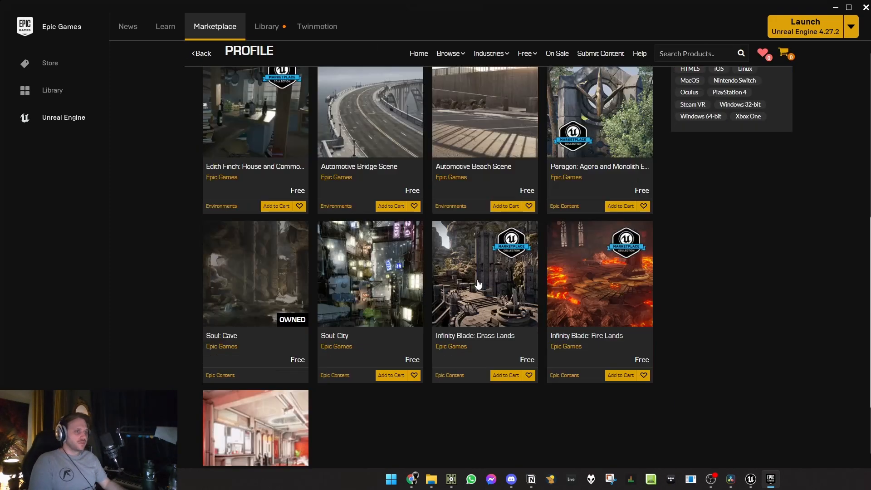
pyautogui.click(256, 287)
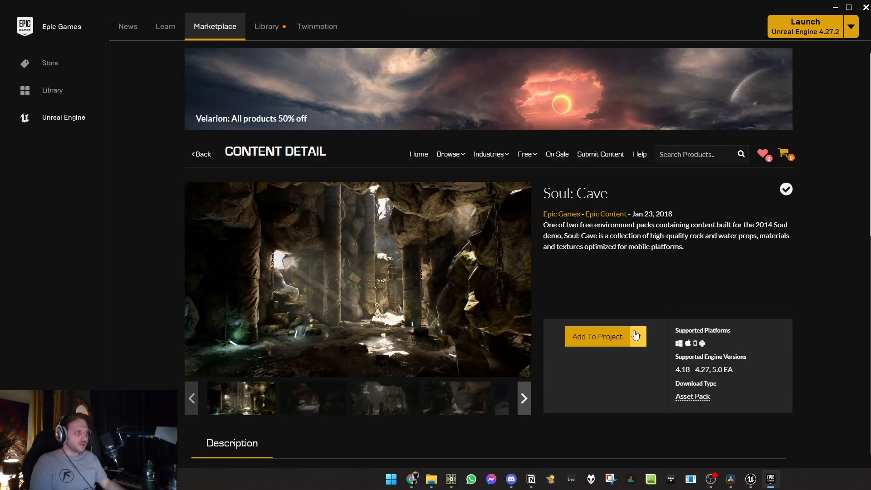
# Add the Soul: Cave pack to the TDinstanceUE_scene project and switch back to that project in the Unreal Editor.
pyautogui.click(596, 336)
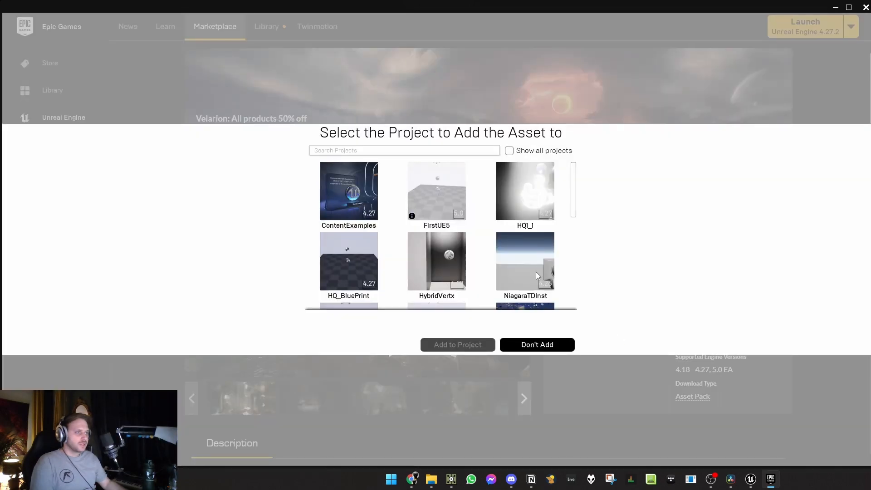
pyautogui.scroll(-8, 537, 285)
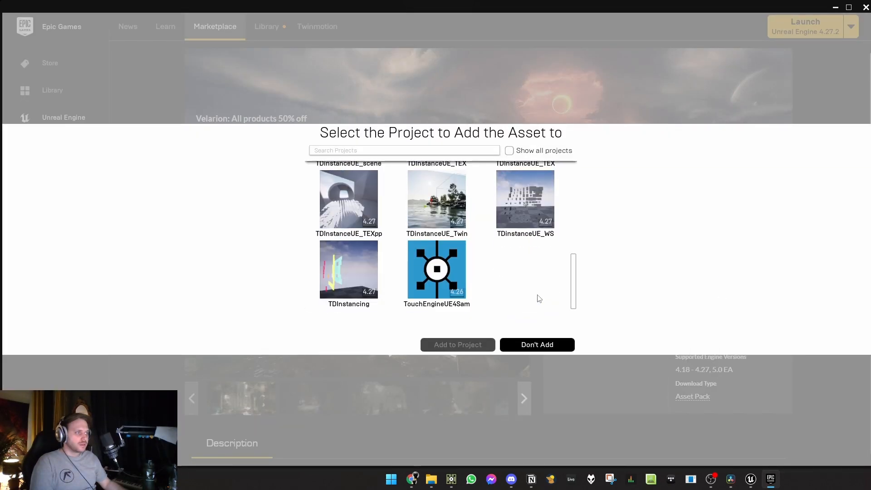
pyautogui.scroll(3, 539, 299)
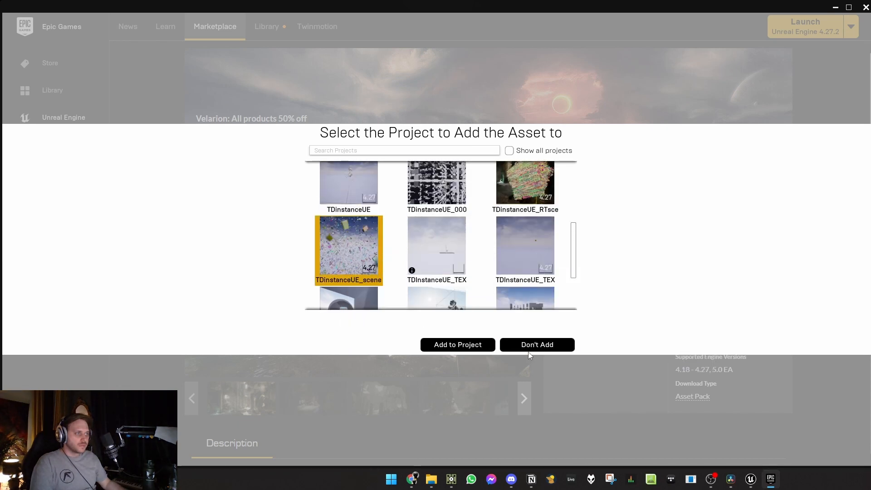
pyautogui.click(459, 344)
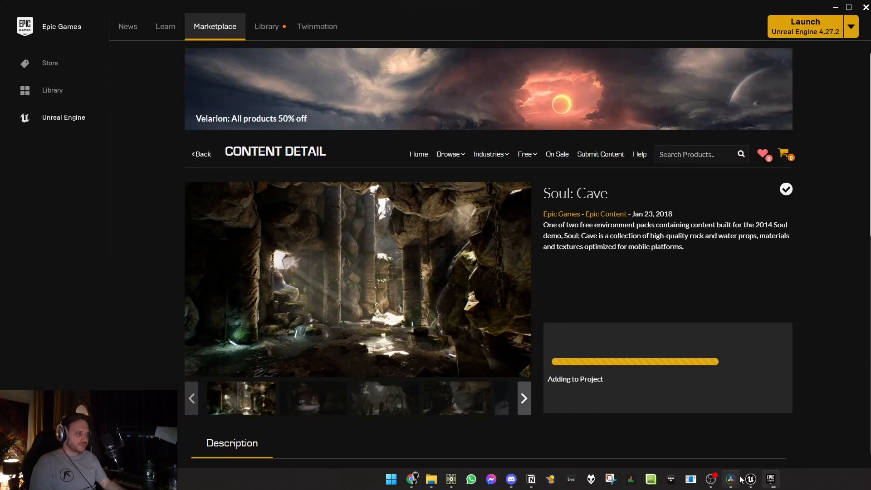
pyautogui.moveTo(740, 479)
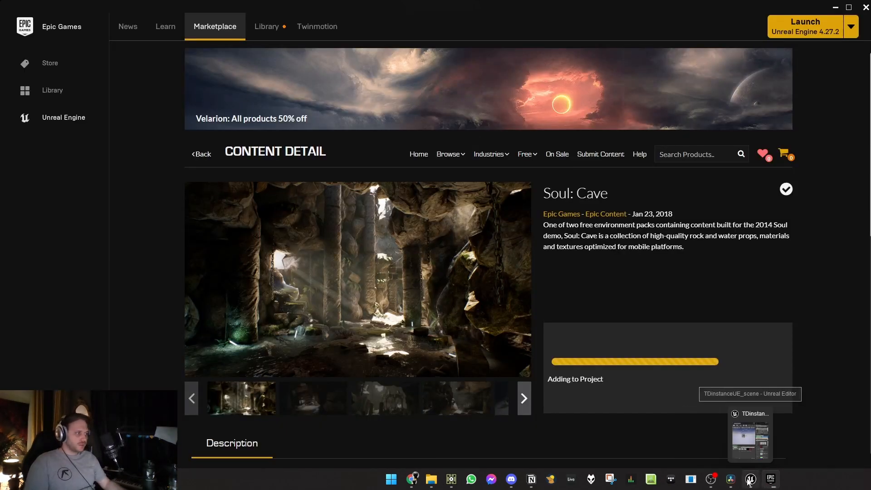
pyautogui.click(748, 481)
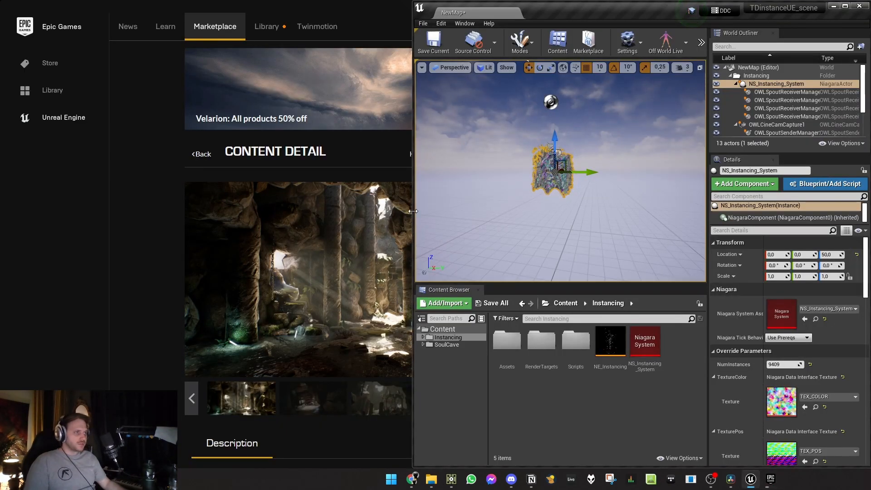
# Widen the editor window and open the LV_Soul_Cave level from the SoulCave Maps folder, saving the changes to NewMap.
pyautogui.moveTo(412, 211); pyautogui.dragTo(0, 209)
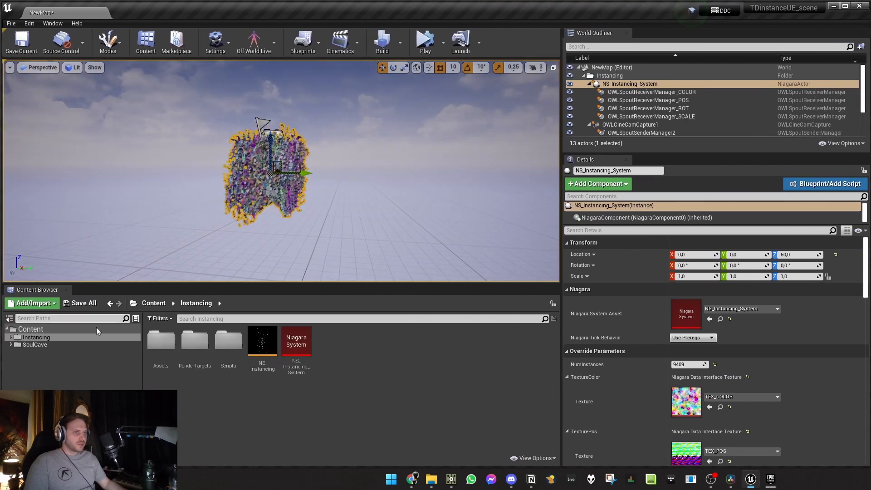
pyautogui.click(42, 344)
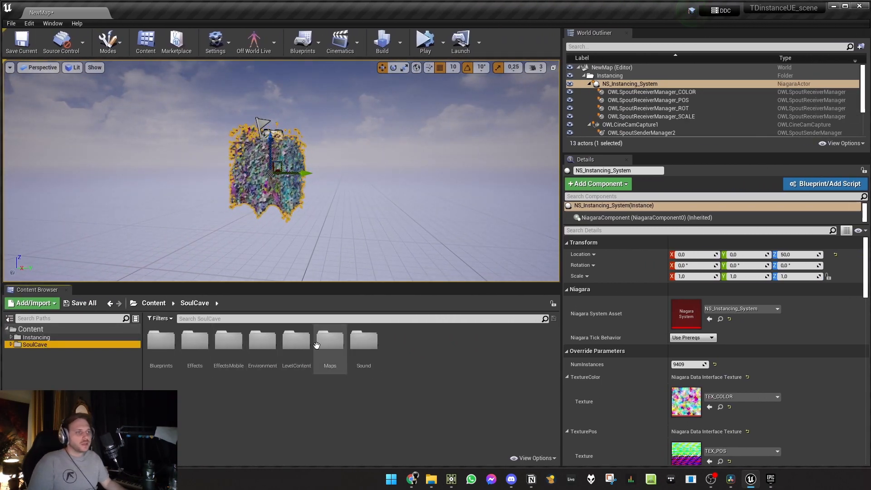
pyautogui.doubleClick(330, 346)
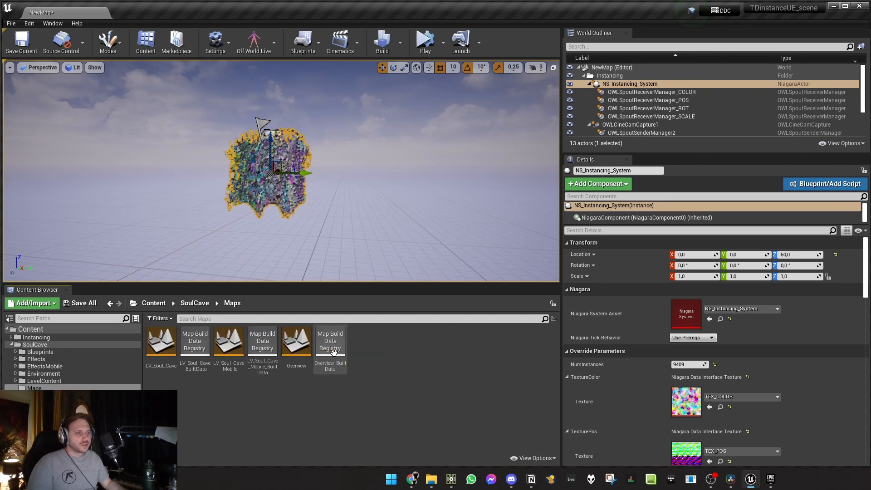
pyautogui.doubleClick(161, 343)
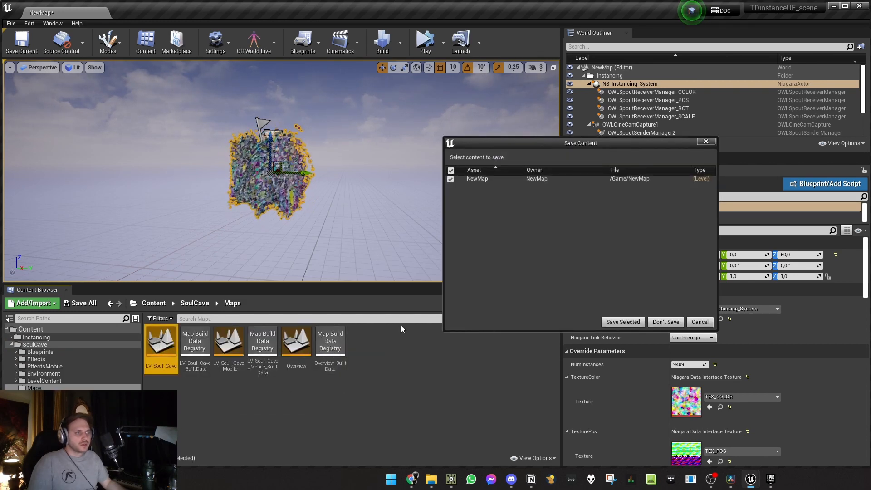
pyautogui.click(637, 322)
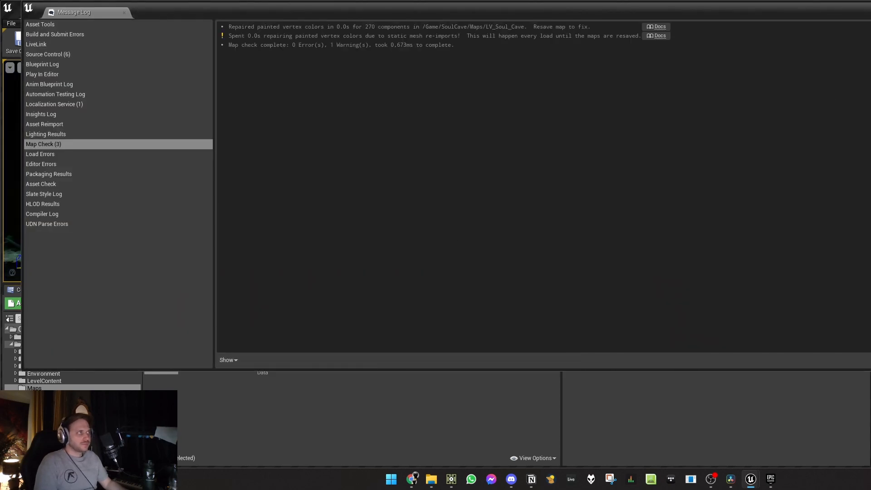
pyautogui.hotkey('alt', 'F4')
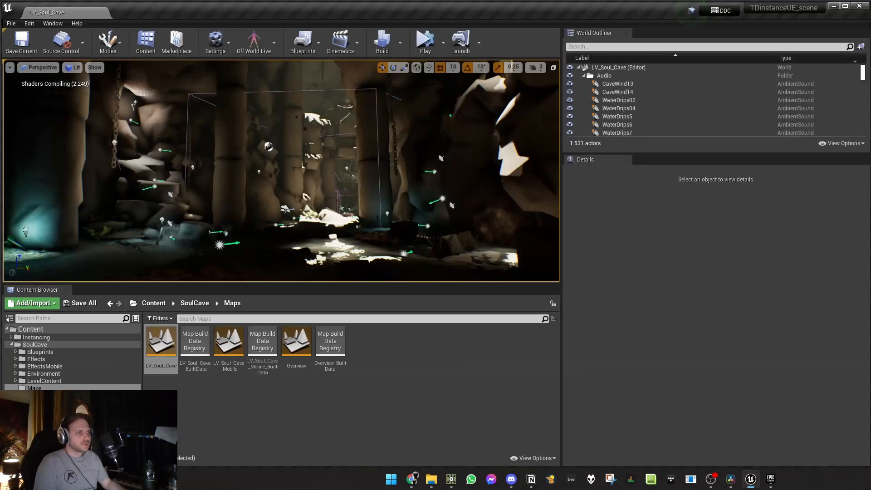
pyautogui.moveTo(281, 171); pyautogui.dragTo(327, 165, button='right')
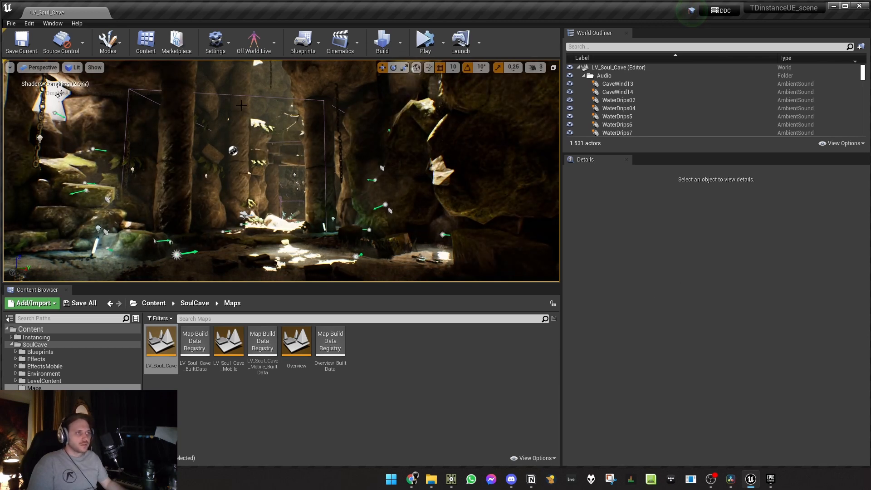
# Open the Project Settings and search them for "defa" to find the default maps.
pyautogui.click(35, 25)
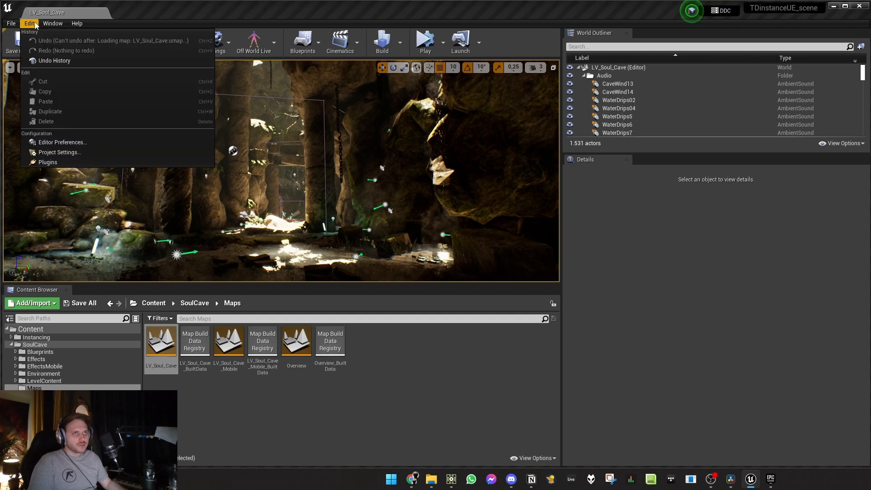
pyautogui.click(89, 154)
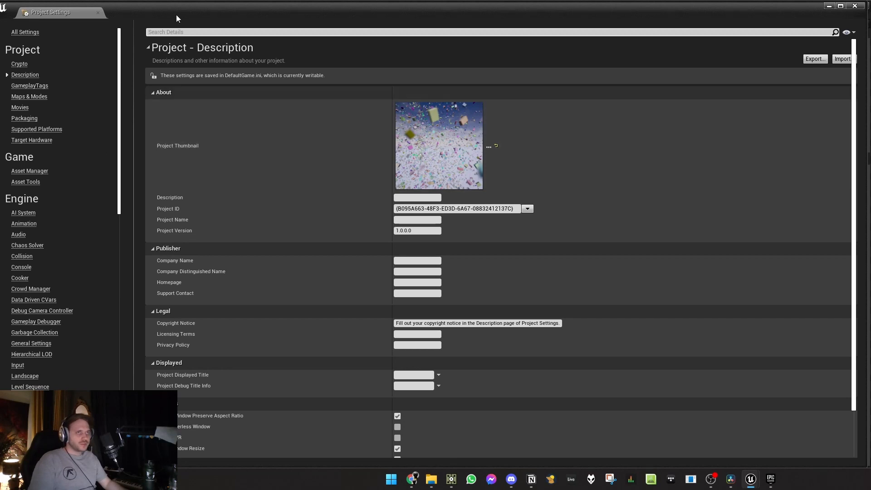
pyautogui.doubleClick(176, 14)
pyautogui.click(27, 24)
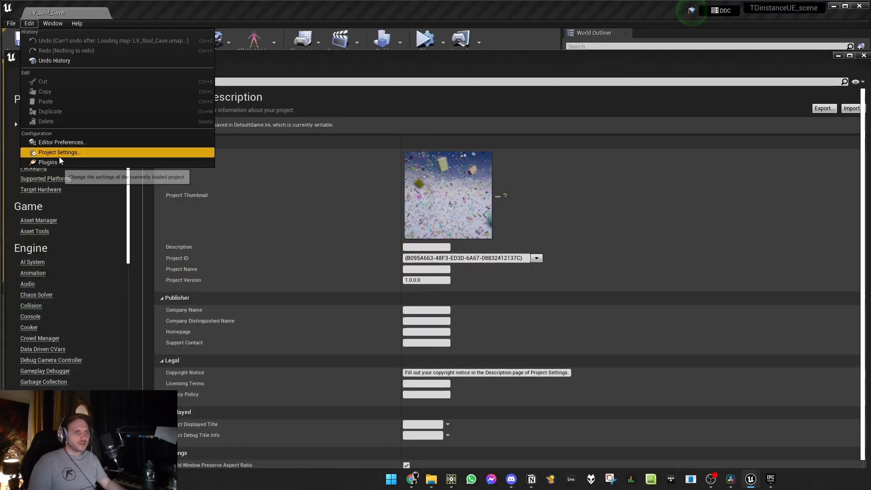
pyautogui.click(337, 70)
pyautogui.click(311, 82)
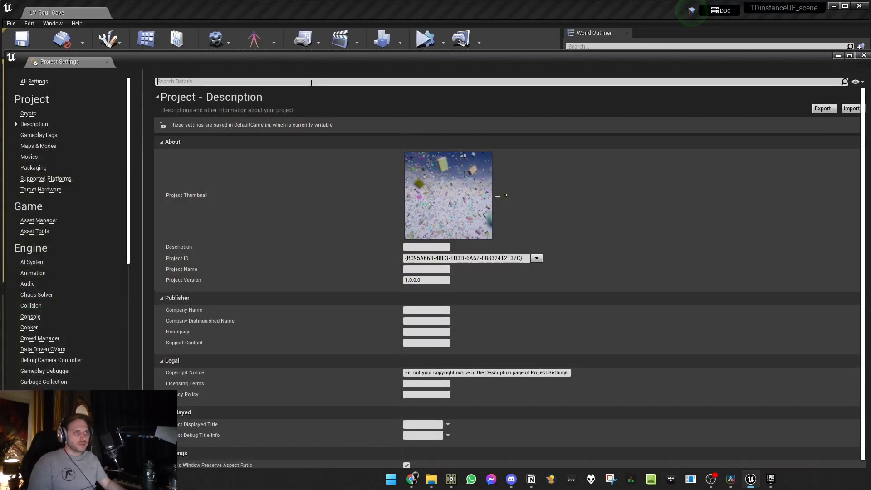
pyautogui.write('defa')
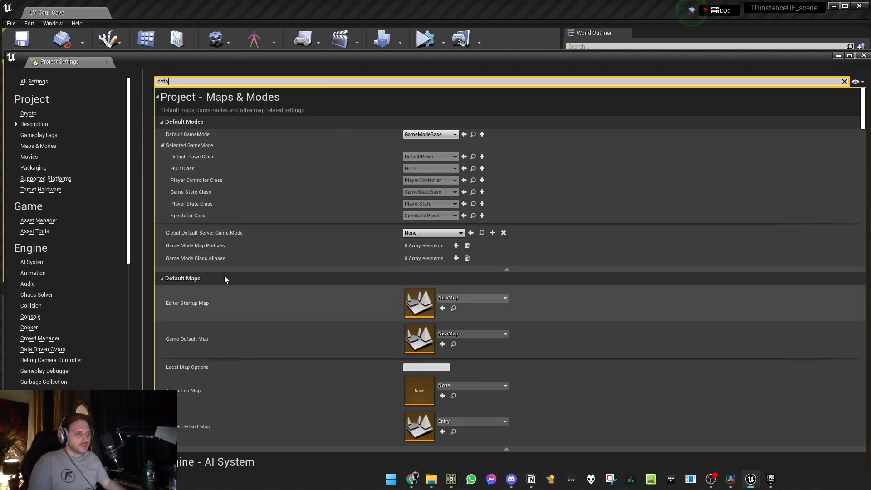
# Set both the Editor Startup Map and the Game Default Map to LV_Soul_Cave, and save the level.
pyautogui.click(472, 298)
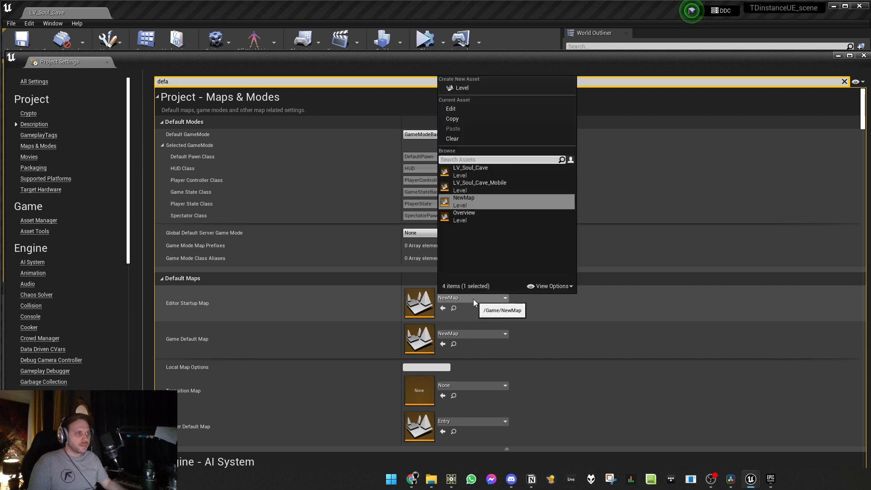
pyautogui.click(471, 171)
pyautogui.click(485, 333)
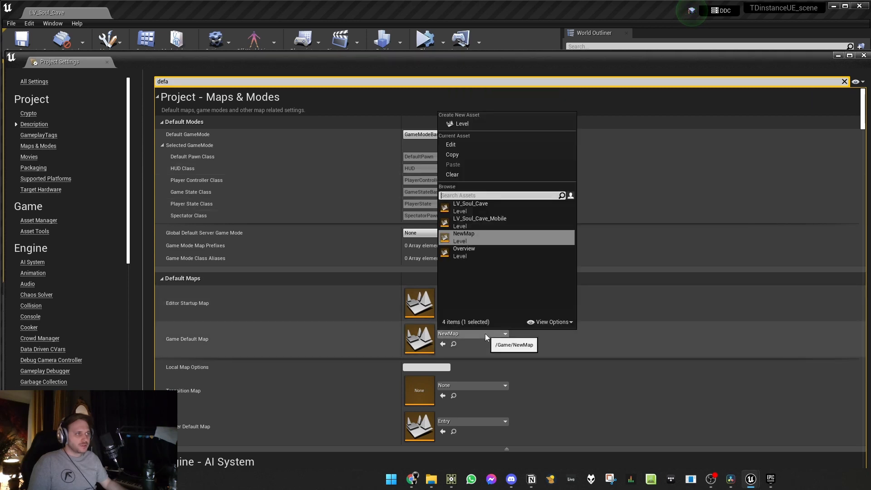
pyautogui.click(480, 208)
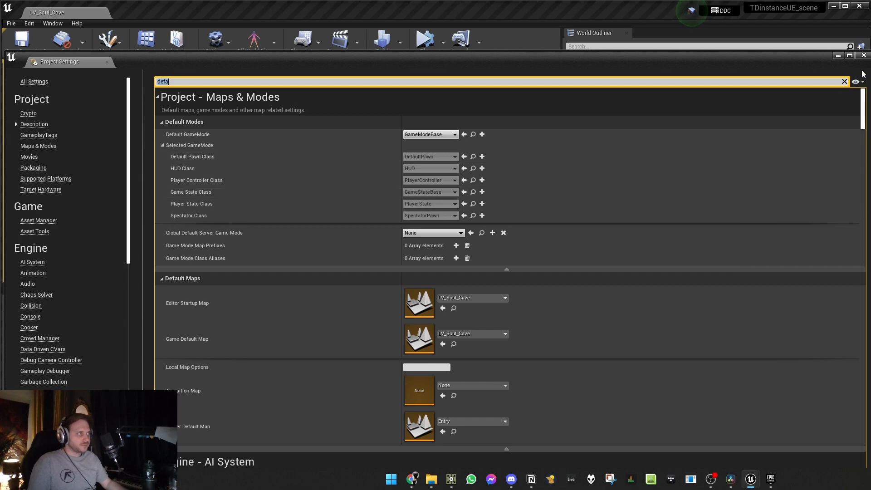
pyautogui.click(863, 56)
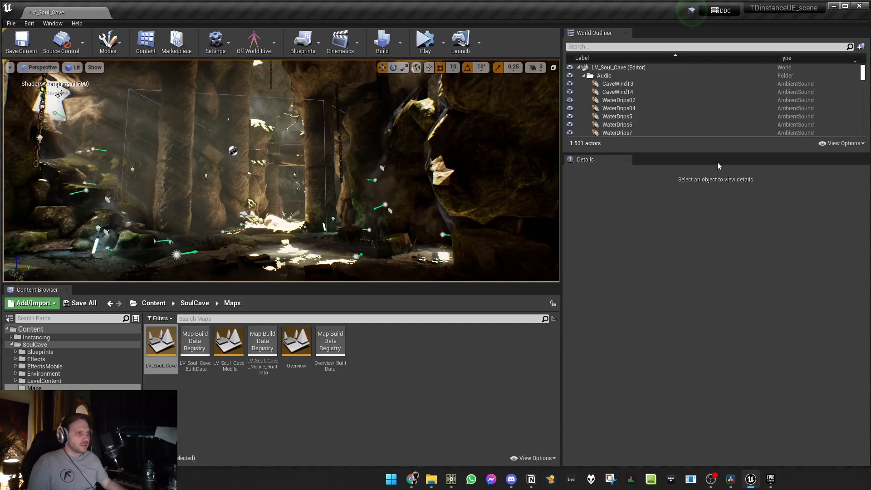
pyautogui.hotkey('ctrl', 's')
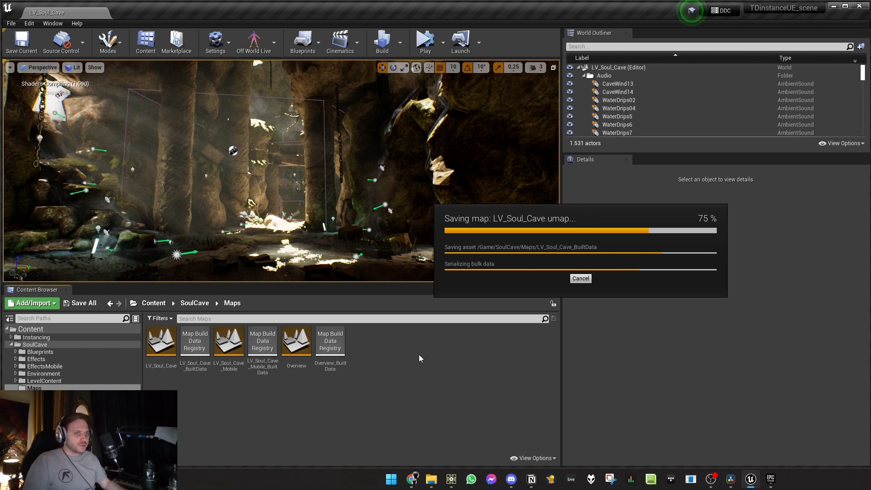
# Collapse the Audio, Blocking Volumes, Blueprints, Cameras, Lighting and Meshes folders in the World Outliner.
pyautogui.click(583, 75)
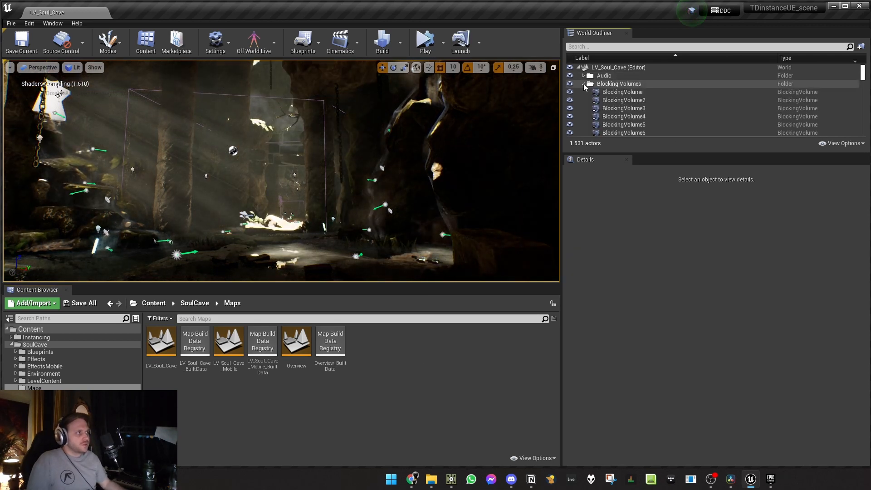
pyautogui.click(584, 83)
pyautogui.click(583, 91)
pyautogui.click(584, 100)
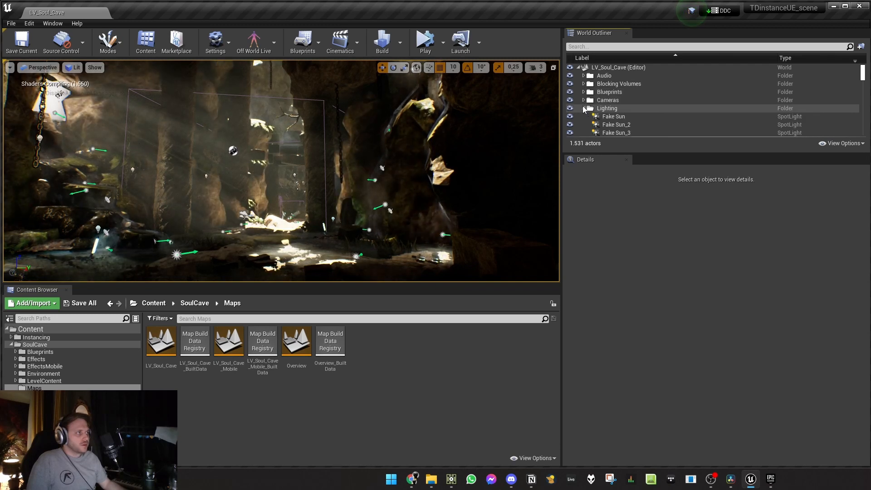
pyautogui.click(583, 107)
pyautogui.click(584, 116)
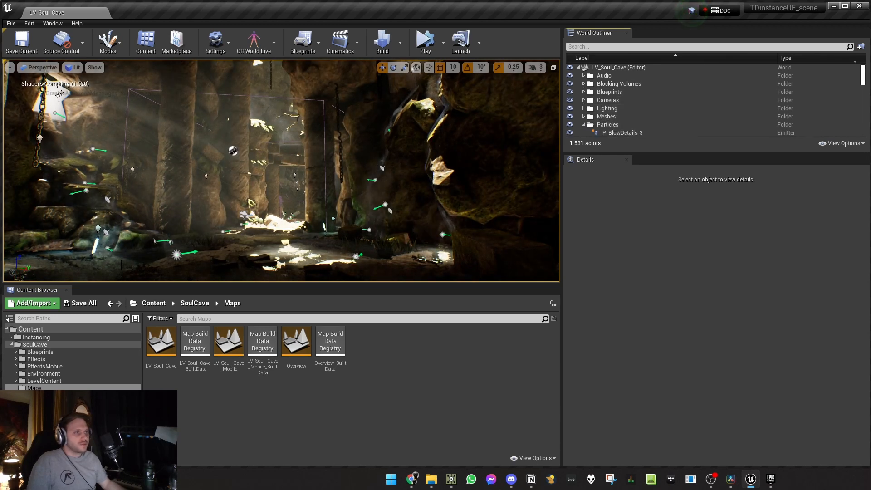
# Open NewMap and copy the Instancing folder with all its actors, from NS_Instancing_System through OWLSpoutSenderManager2.
pyautogui.click(54, 330)
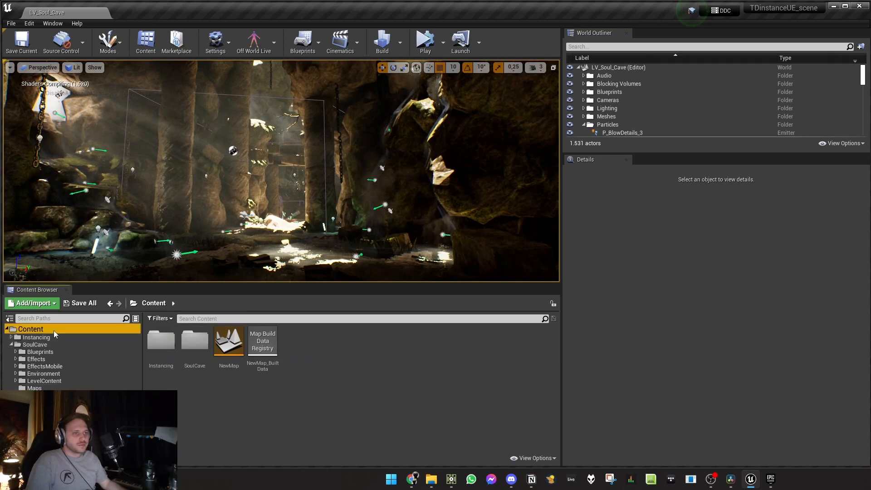
pyautogui.doubleClick(232, 350)
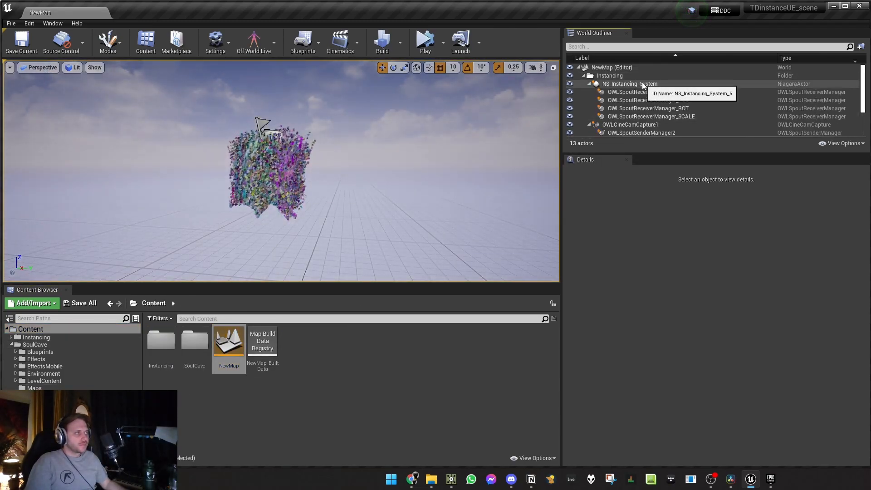
pyautogui.click(642, 85)
pyautogui.click(638, 77)
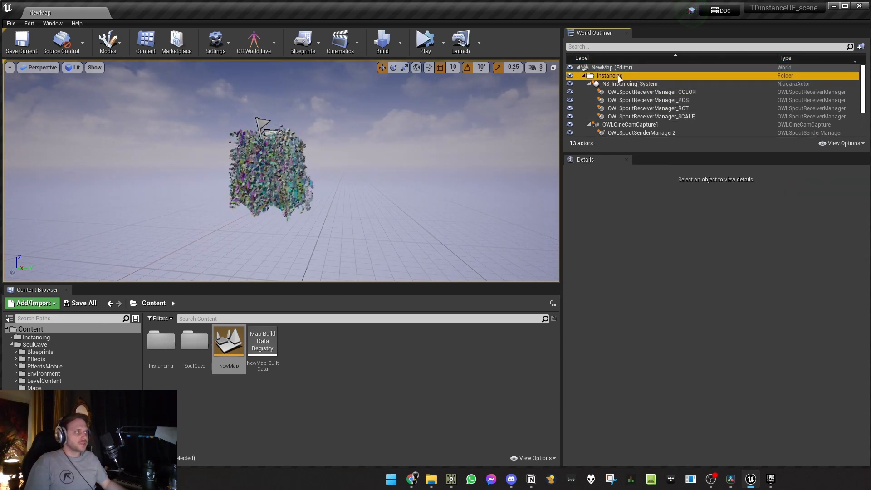
pyautogui.scroll(-1, 635, 95)
pyautogui.keyDown('shift'); pyautogui.click(656, 118); pyautogui.keyUp('shift')
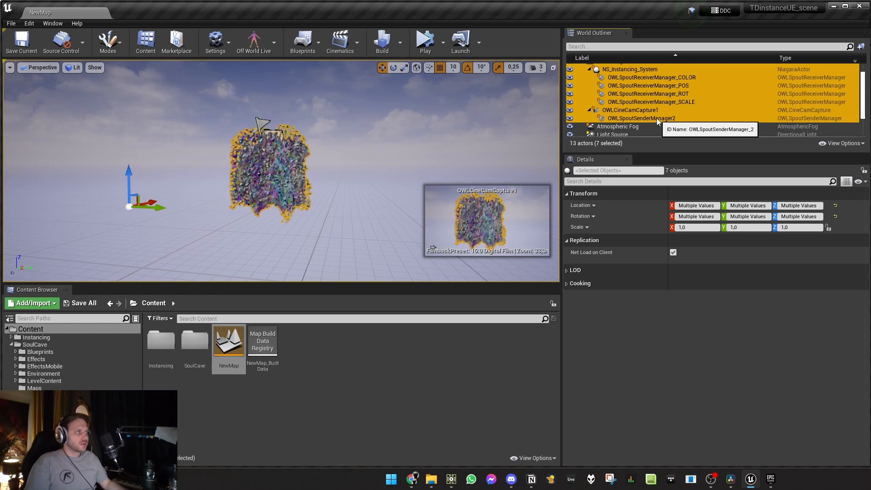
pyautogui.scroll(1, 657, 118)
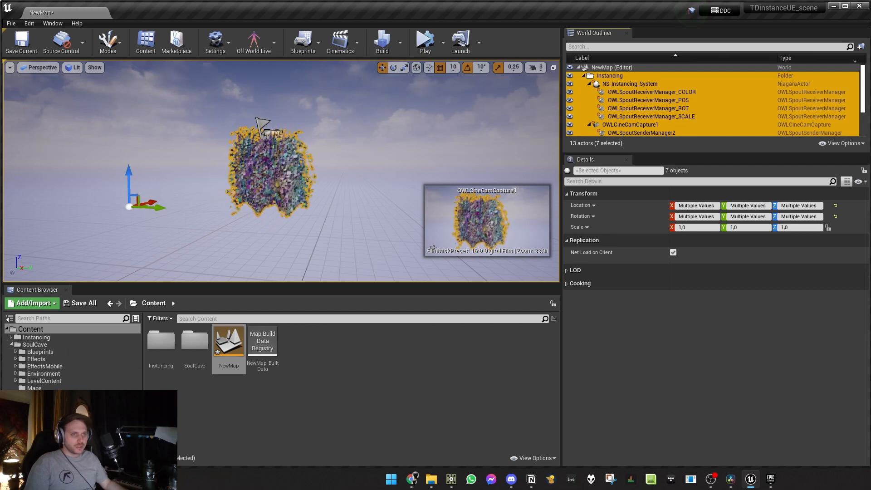
# Reopen the LV_Soul_Cave level, saving NewMap, and paste the copied instancing actors into it.
pyautogui.click(34, 388)
pyautogui.doubleClick(161, 342)
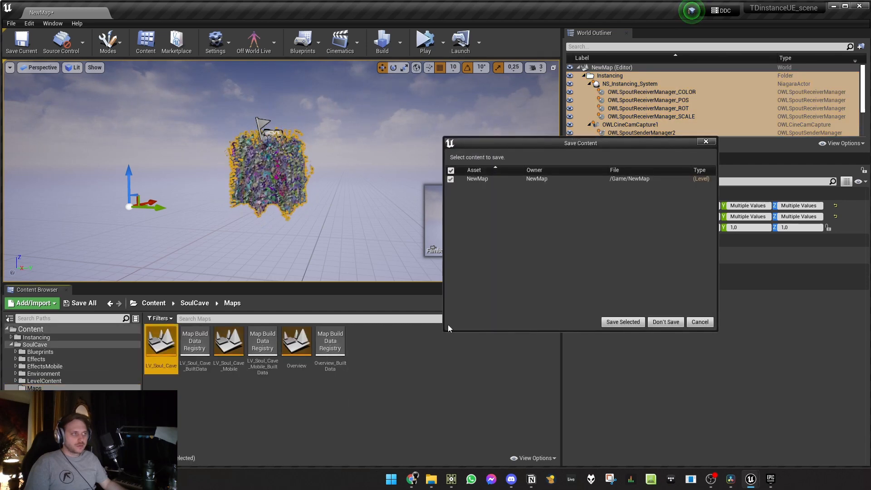
pyautogui.click(633, 322)
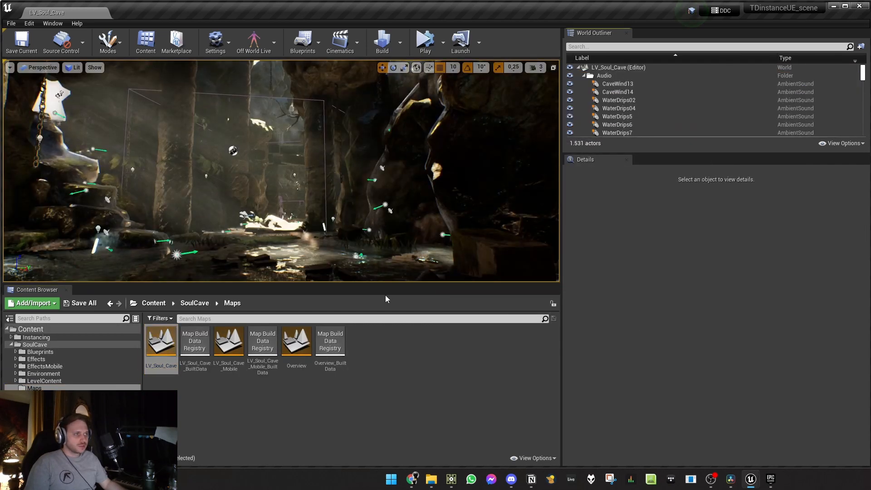
pyautogui.click(625, 68)
pyautogui.hotkey('ctrl', 'v')
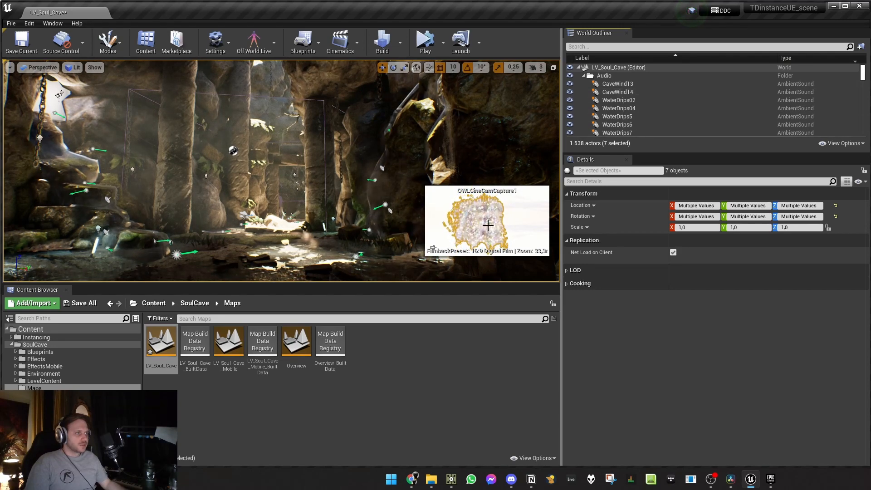
# Filter the World Outliner by "instan" and snap the view to the NS_Instancing_System actor.
pyautogui.click(583, 75)
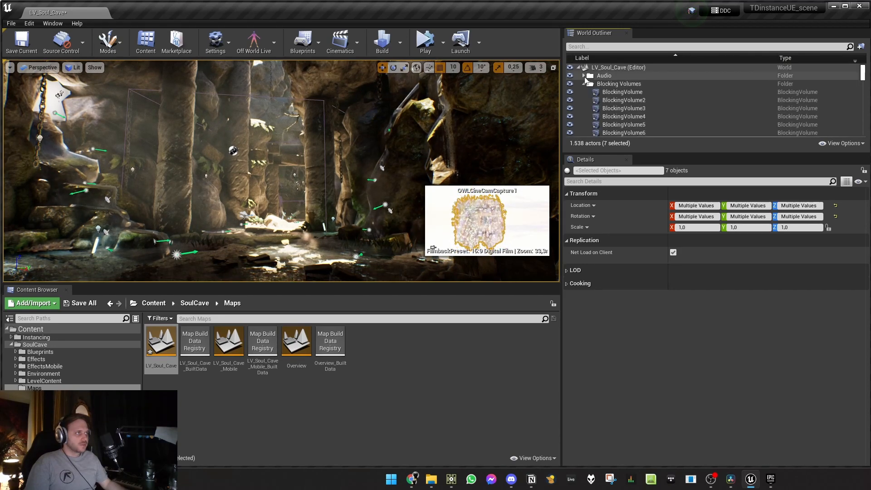
pyautogui.click(594, 47)
pyautogui.write('instan')
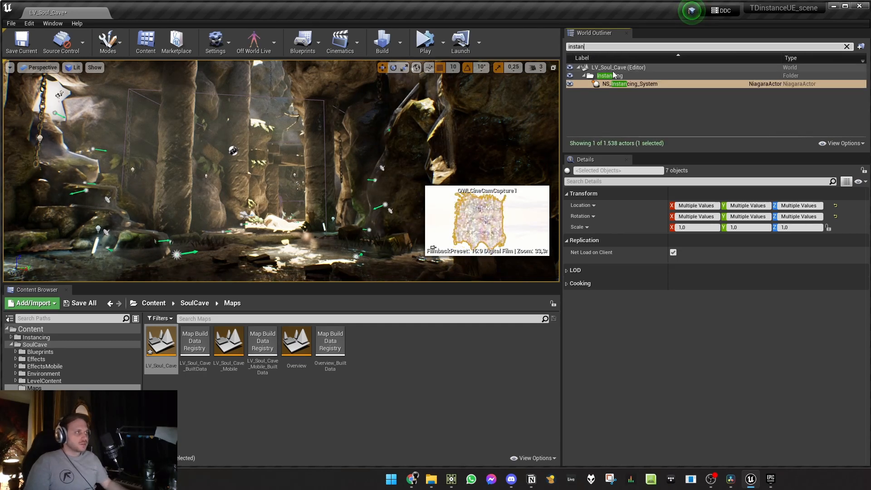
pyautogui.click(627, 85)
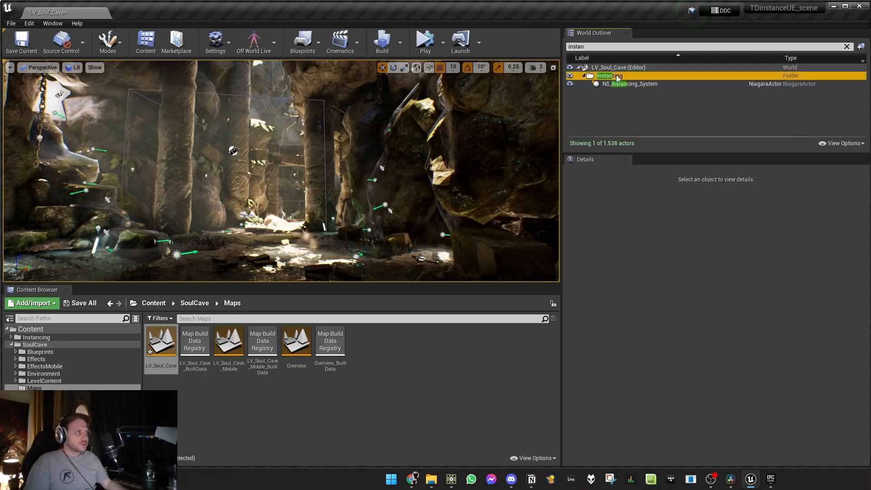
pyautogui.rightClick(628, 85)
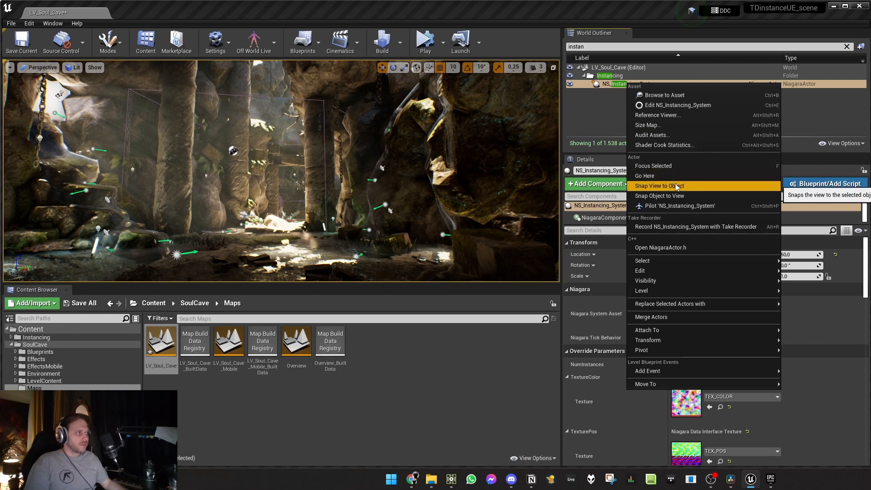
pyautogui.click(630, 85)
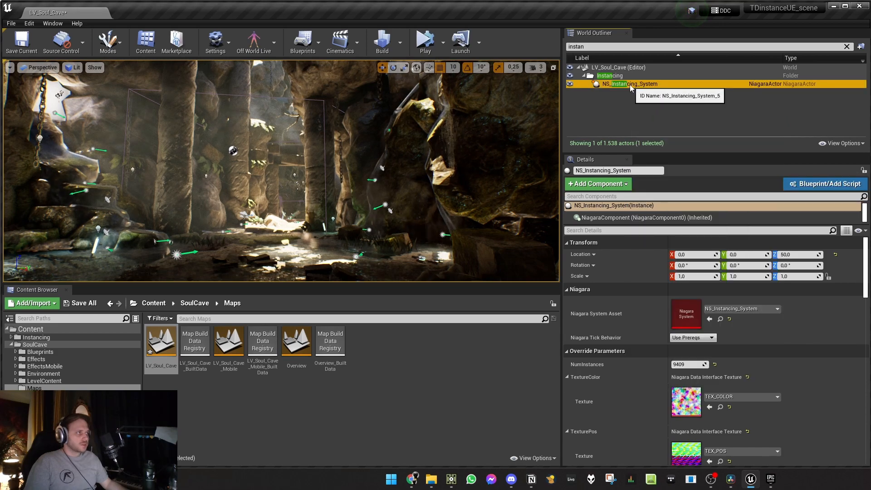
pyautogui.rightClick(631, 87)
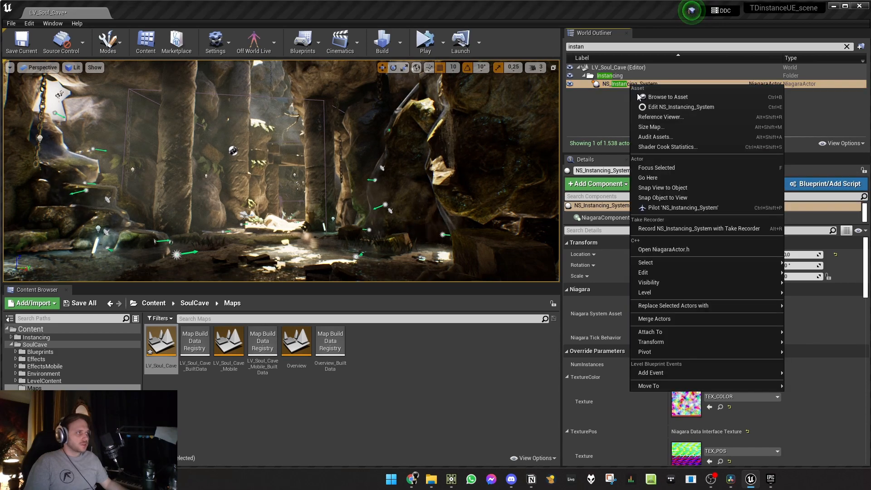
pyautogui.click(678, 190)
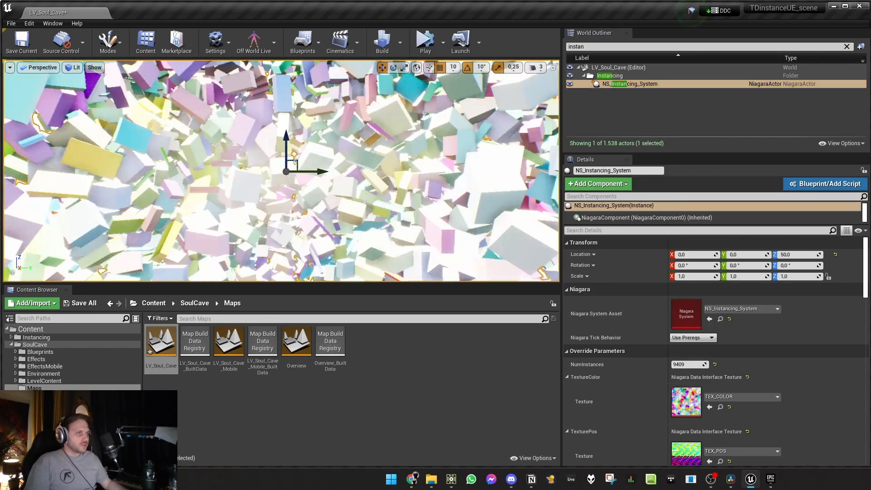
# Snap the NS_Instancing_System actor to the current view in front of the chained statue.
pyautogui.moveTo(281, 170); pyautogui.dragTo(213, 139, button='right')
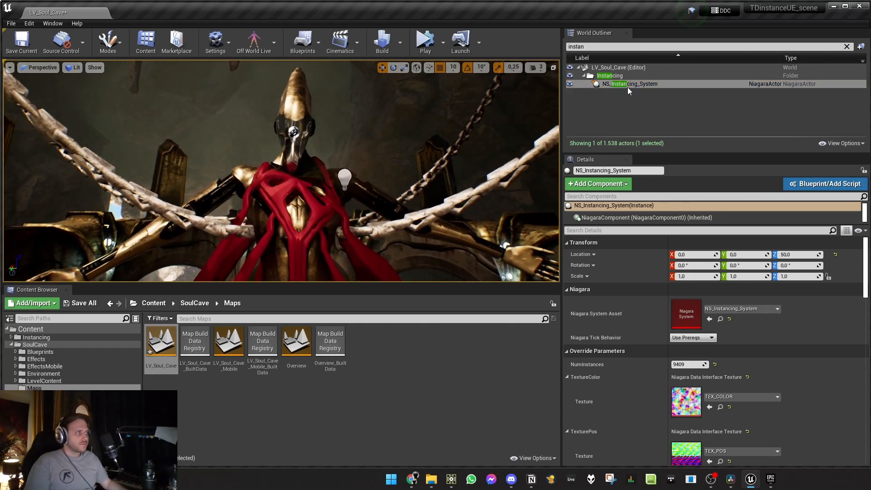
pyautogui.rightClick(624, 85)
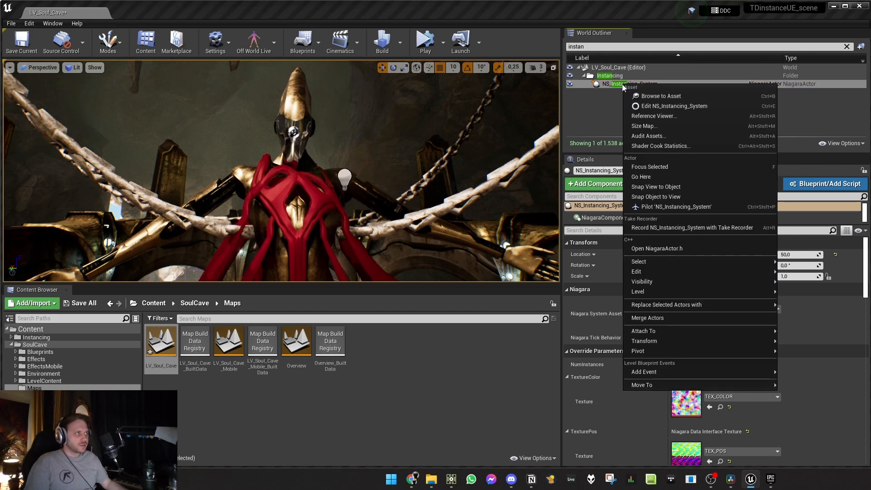
pyautogui.click(676, 196)
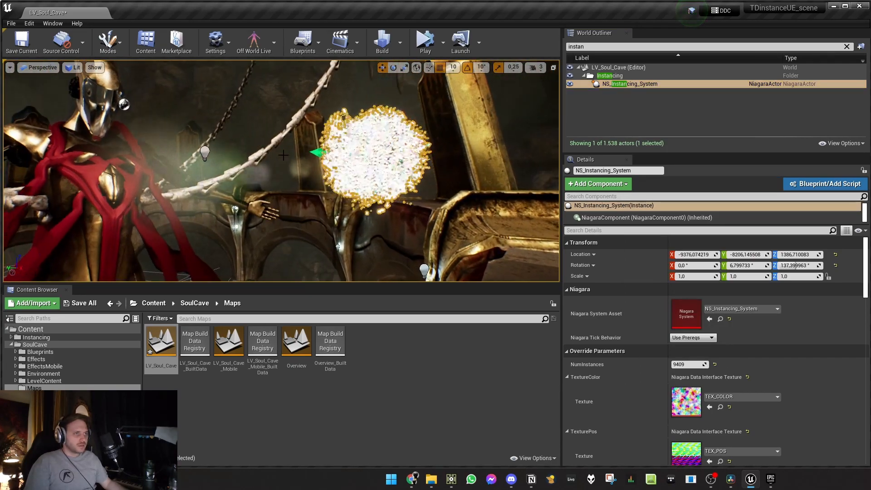
# Reframe the piloted OWLCineCamCapture1 camera on the chained statue and the instance cloud beside it.
pyautogui.click(341, 153)
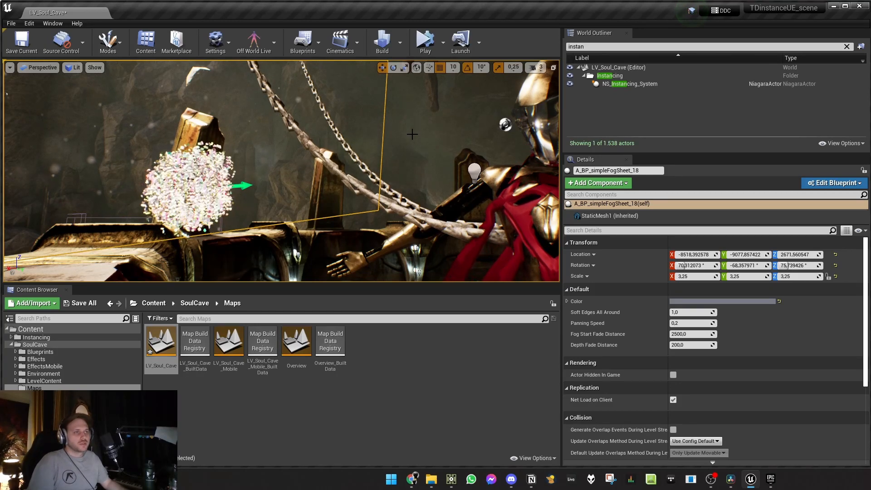
pyautogui.press('a')
pyautogui.moveTo(411, 135); pyautogui.dragTo(572, 134, button='right')
pyautogui.press('w')
pyautogui.press('a')
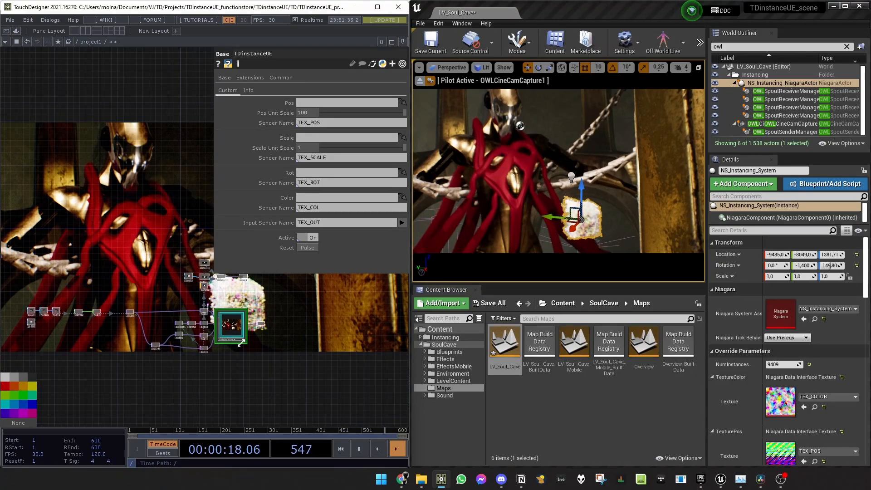
pyautogui.moveTo(557, 171); pyautogui.dragTo(560, 109, button='right')
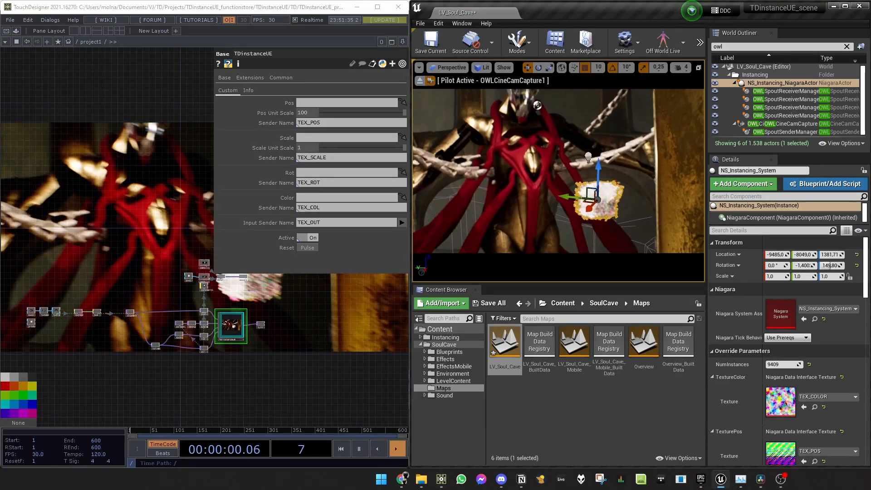
# Add a Kinect TOP in the empty area below the existing TouchDesigner network.
pyautogui.moveTo(121, 359); pyautogui.dragTo(126, 335)
pyautogui.scroll(3, 124, 336)
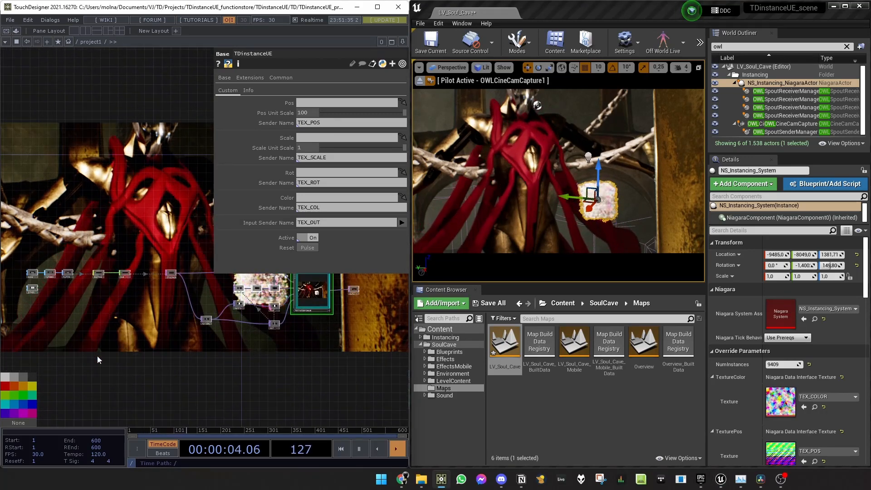
pyautogui.press('Tab')
pyautogui.write('ki')
pyautogui.click(65, 323)
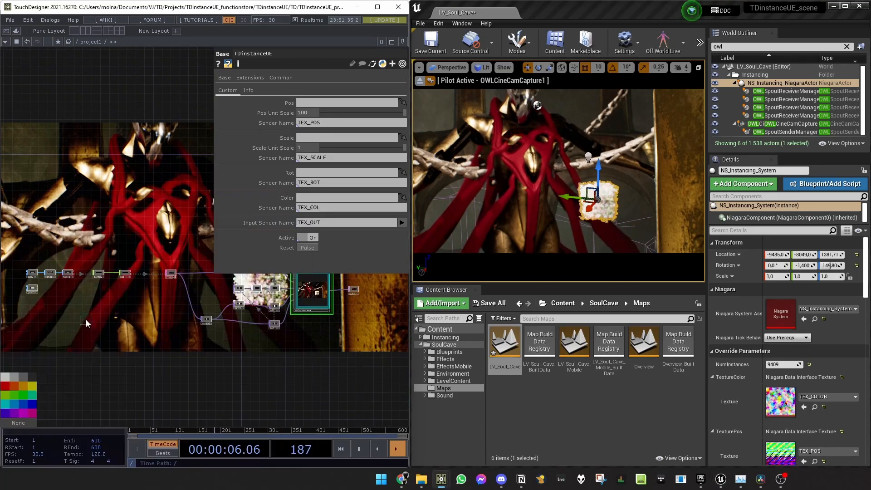
pyautogui.click(165, 344)
pyautogui.moveTo(165, 345); pyautogui.dragTo(199, 346)
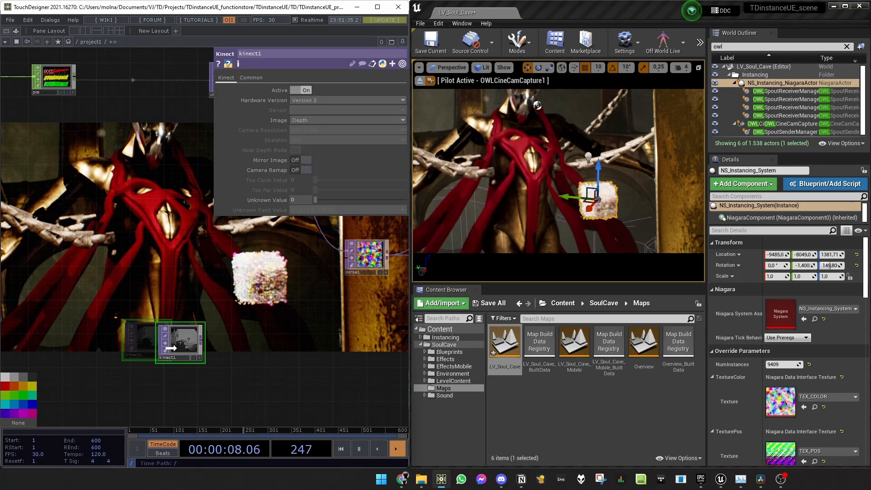
# Set the Kinect TOP's Image to Color Point Cloud after trying Depth Point Cloud.
pyautogui.click(349, 121)
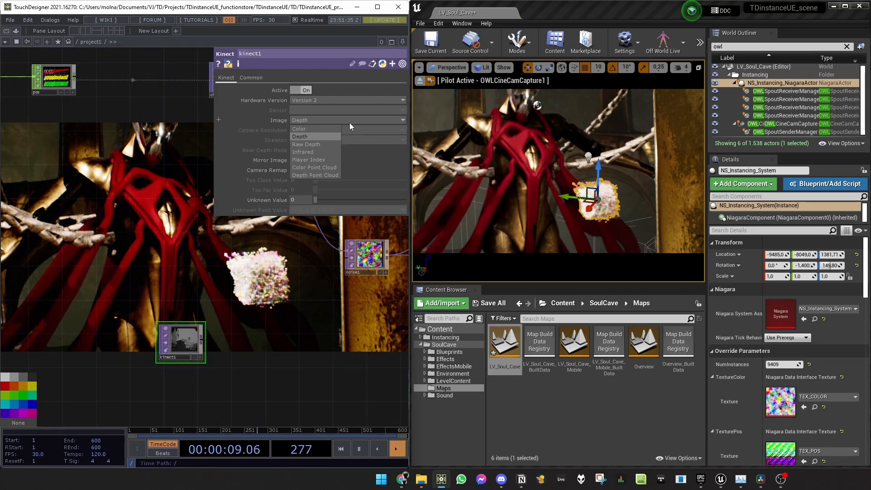
pyautogui.click(326, 173)
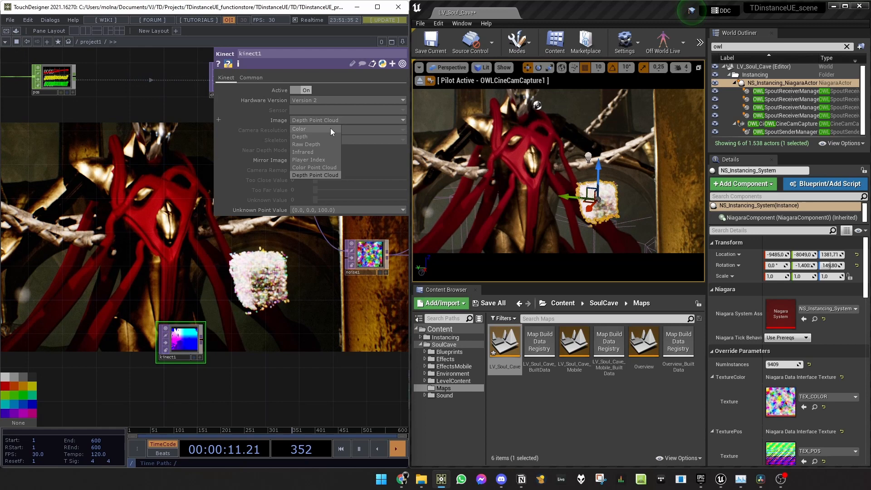
pyautogui.click(322, 166)
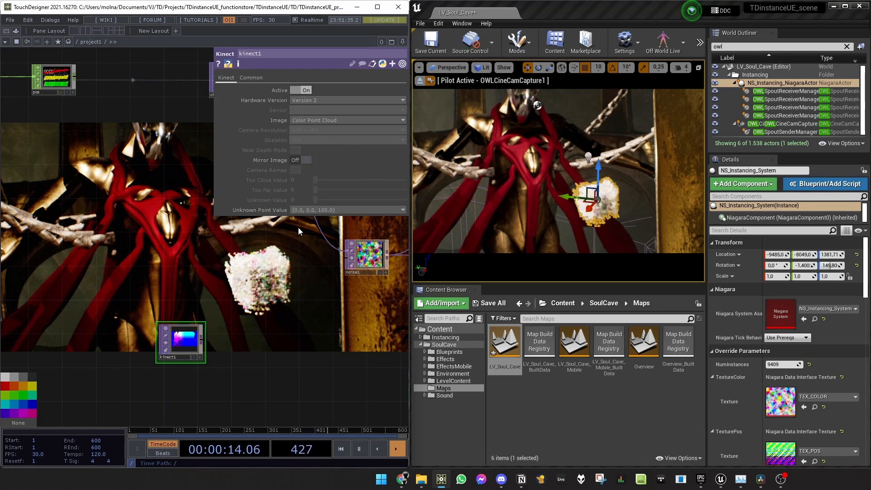
# Duplicate the kinect1 operator below the original and set the copy's Image to Color.
pyautogui.moveTo(230, 373); pyautogui.dragTo(246, 323)
pyautogui.hotkey('ctrl', 'c')
pyautogui.hotkey('ctrl', 'v')
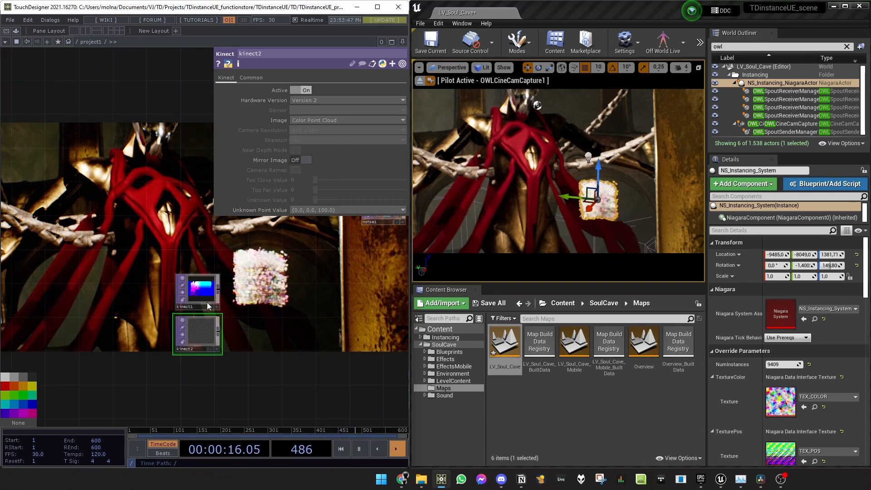
pyautogui.click(323, 119)
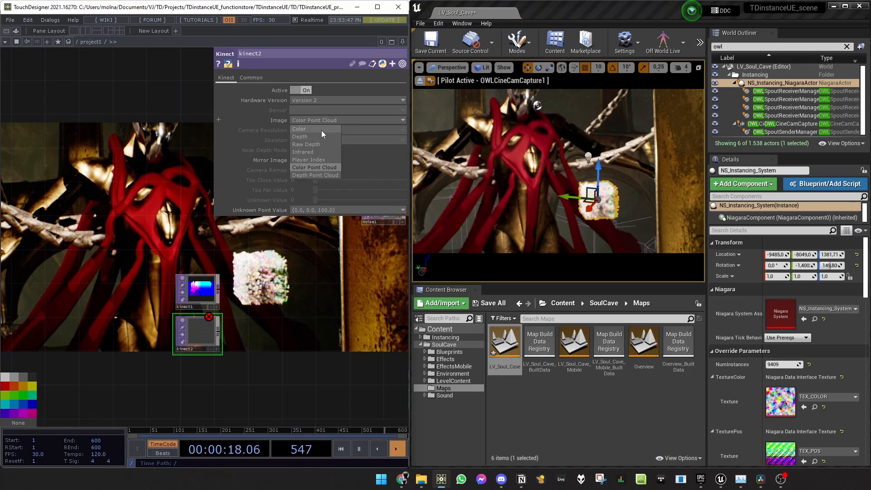
pyautogui.click(321, 130)
# Add a Fit TOP after kinect1 and give it a custom output resolution of 200 by 200.
pyautogui.press('h')
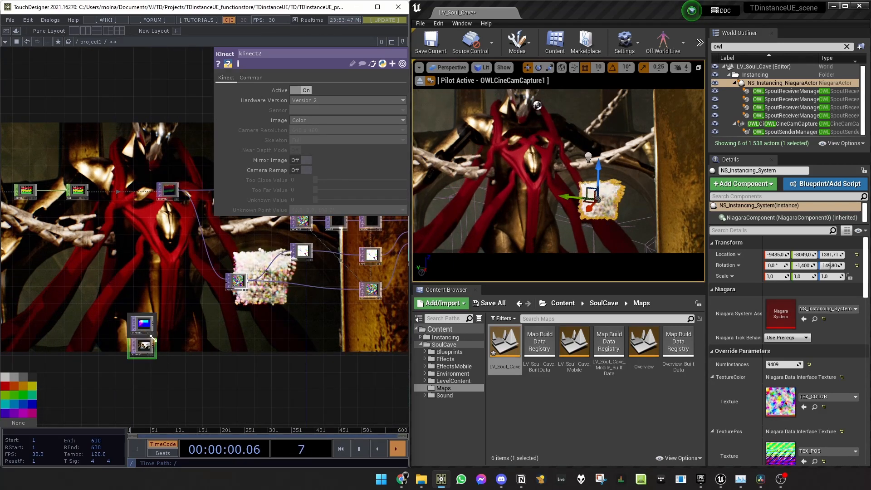
pyautogui.scroll(5, 165, 334)
pyautogui.click(127, 288)
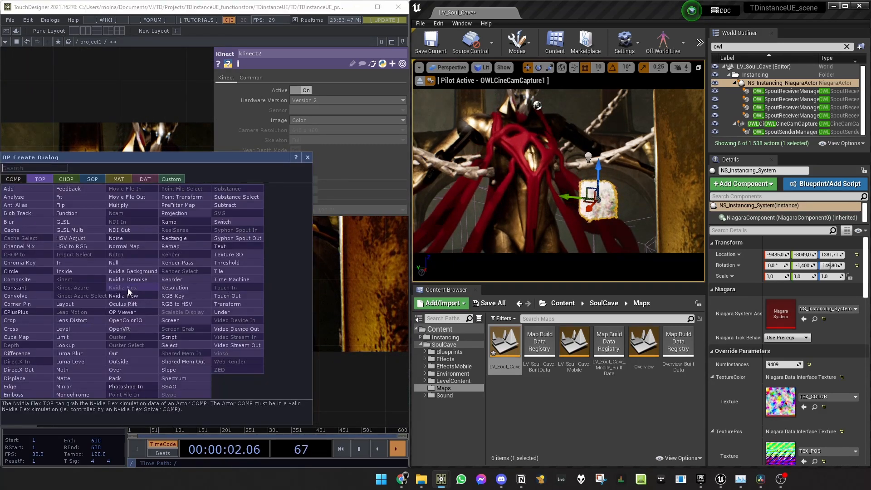
pyautogui.write('f')
pyautogui.click(66, 196)
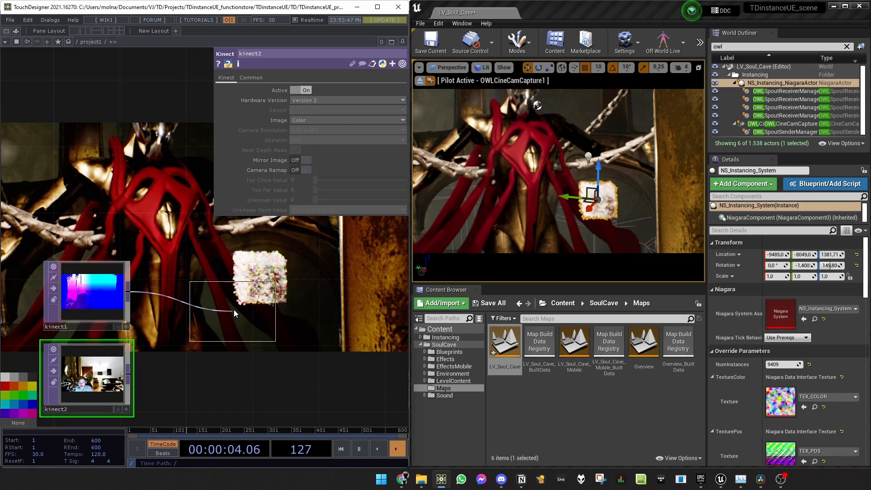
pyautogui.click(229, 290)
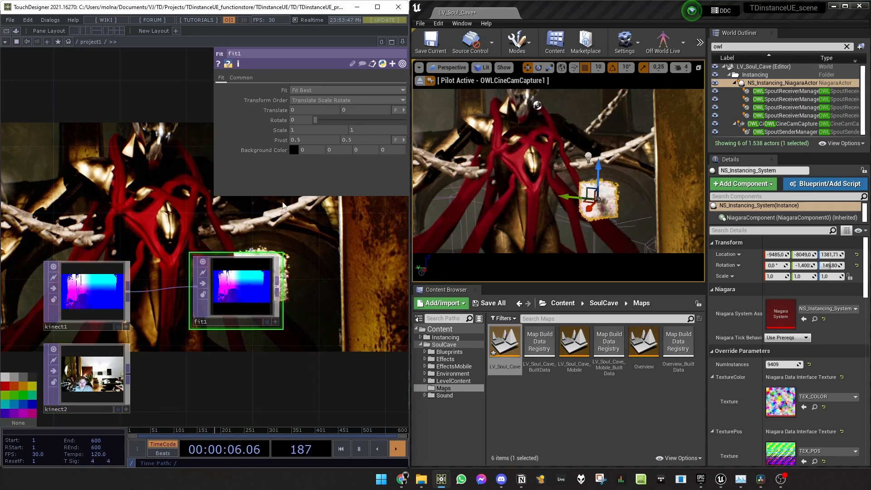
pyautogui.click(241, 77)
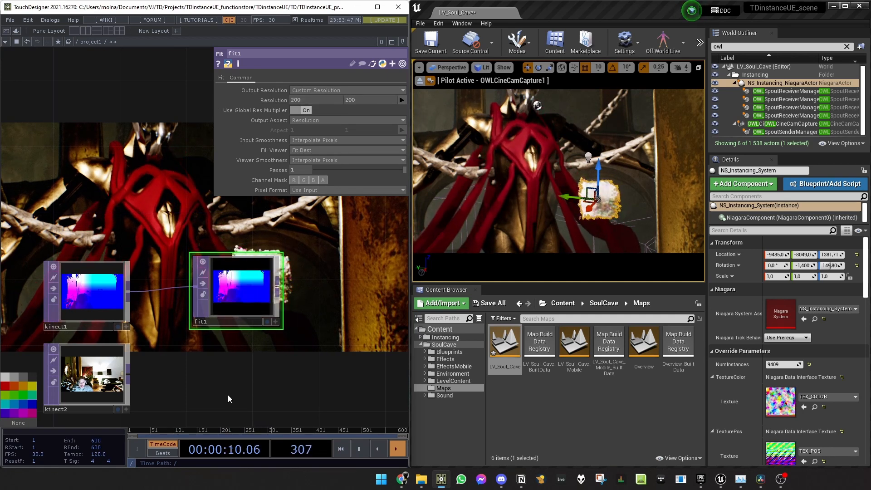
pyautogui.moveTo(190, 405); pyautogui.dragTo(202, 335)
pyautogui.click(89, 299)
pyautogui.hotkey('ctrl', 'c')
pyautogui.hotkey('ctrl', 'v')
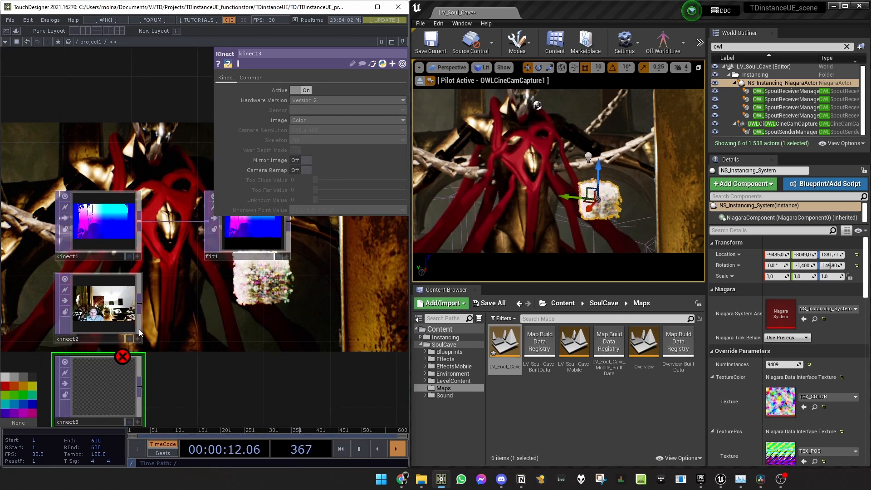
pyautogui.press('Delete')
# Duplicate fit1 below the original and connect kinect2 to the copy's input.
pyautogui.moveTo(179, 422); pyautogui.dragTo(201, 373, button='middle')
pyautogui.click(214, 314)
pyautogui.hotkey('ctrl', 'c')
pyautogui.hotkey('ctrl', 'v')
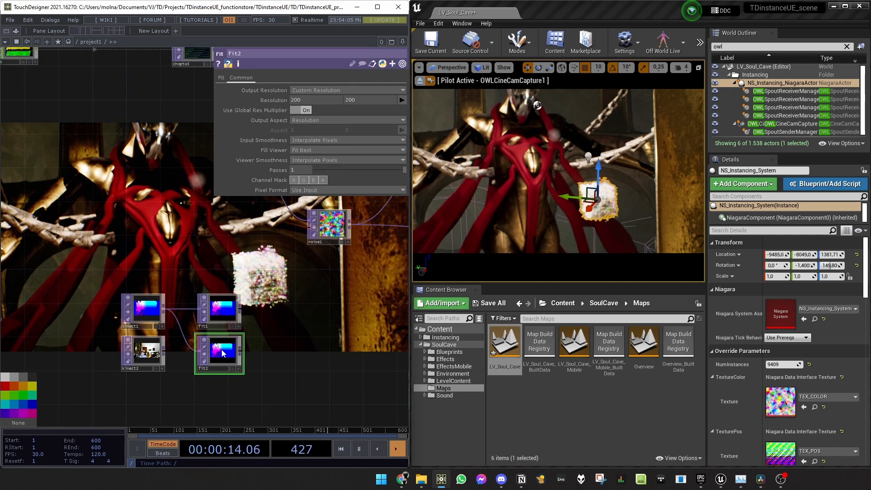
pyautogui.moveTo(164, 350); pyautogui.dragTo(197, 350)
pyautogui.scroll(-2, 295, 358)
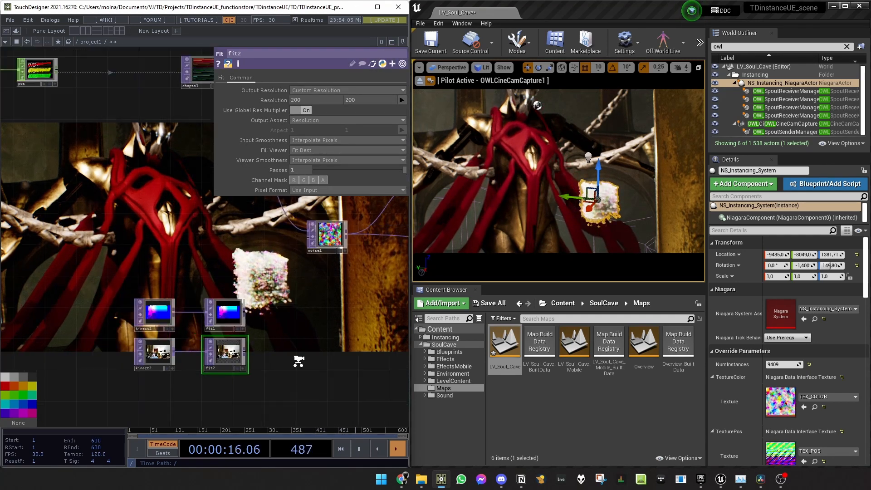
# Set the Fit mode of both fit1 and fit2 to Fit Outside.
pyautogui.moveTo(295, 357); pyautogui.dragTo(229, 344)
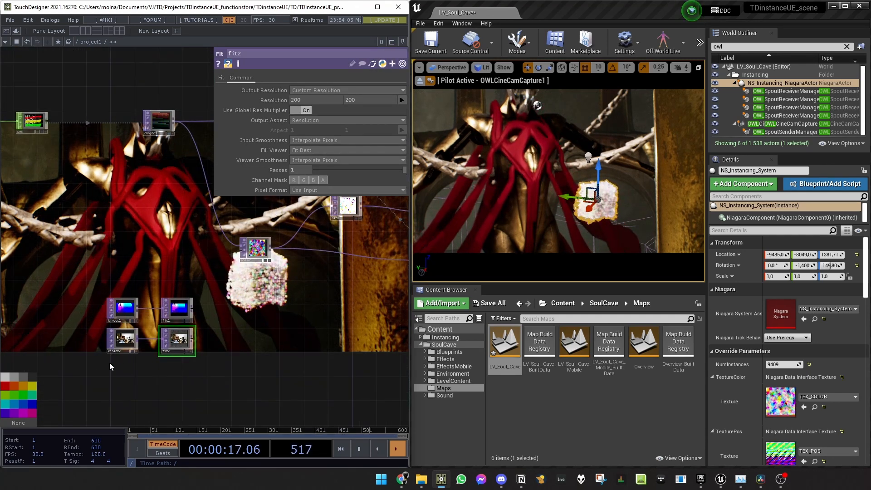
pyautogui.click(181, 312)
pyautogui.scroll(3, 182, 312)
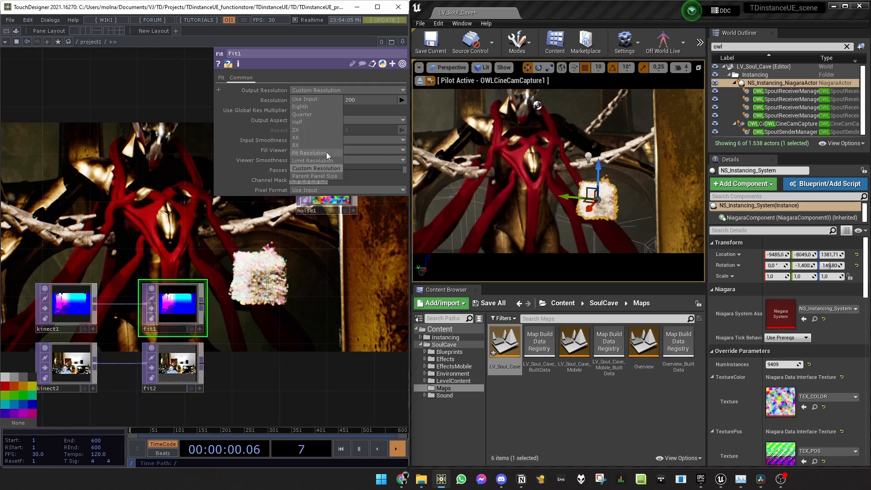
pyautogui.click(221, 78)
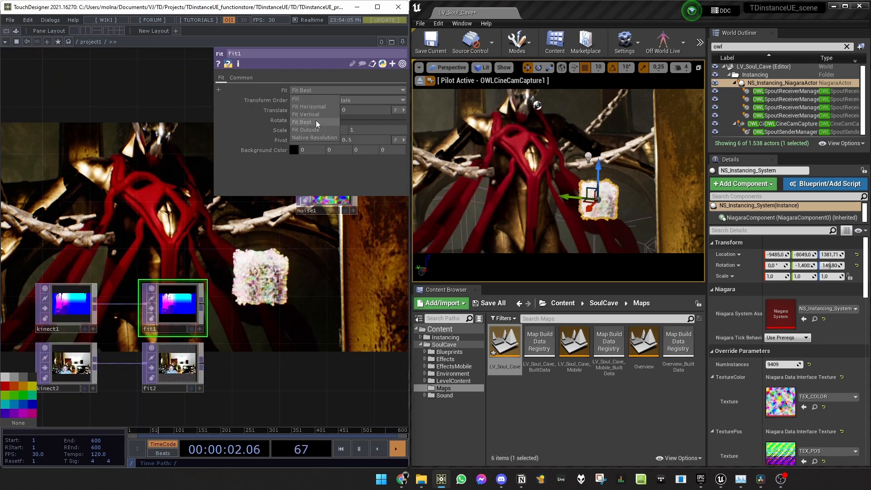
pyautogui.click(177, 362)
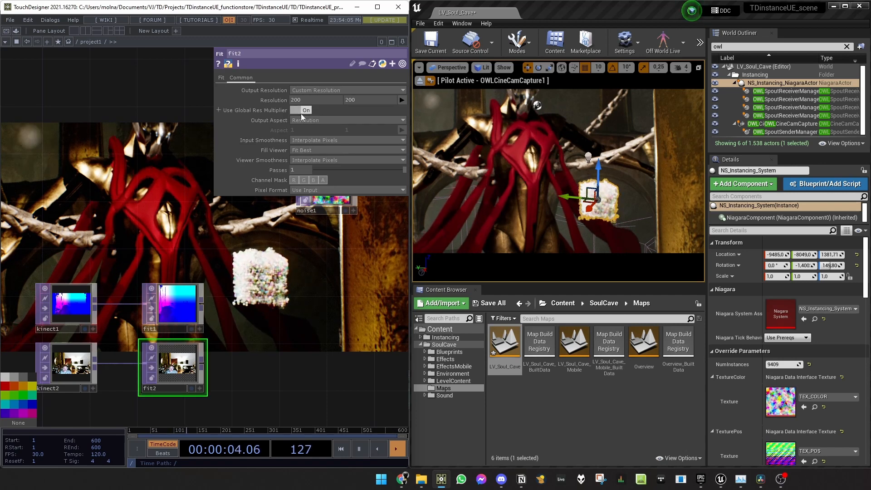
pyautogui.click(221, 80)
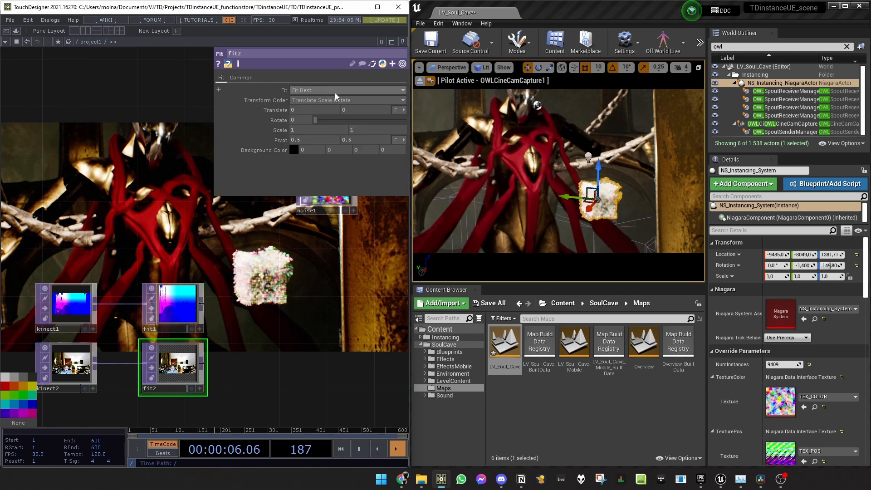
# Connect fit1 as the position source feeding TDinstanceUE, replacing the CHOP to TOP output.
pyautogui.scroll(-2, 311, 369)
pyautogui.scroll(-2, 311, 368)
pyautogui.moveTo(310, 369); pyautogui.dragTo(243, 342)
pyautogui.moveTo(243, 379); pyautogui.dragTo(97, 285, button='right')
pyautogui.moveTo(172, 311); pyautogui.dragTo(169, 182)
pyautogui.scroll(-2, 186, 304)
pyautogui.moveTo(188, 289); pyautogui.dragTo(163, 361)
pyautogui.scroll(2, 164, 361)
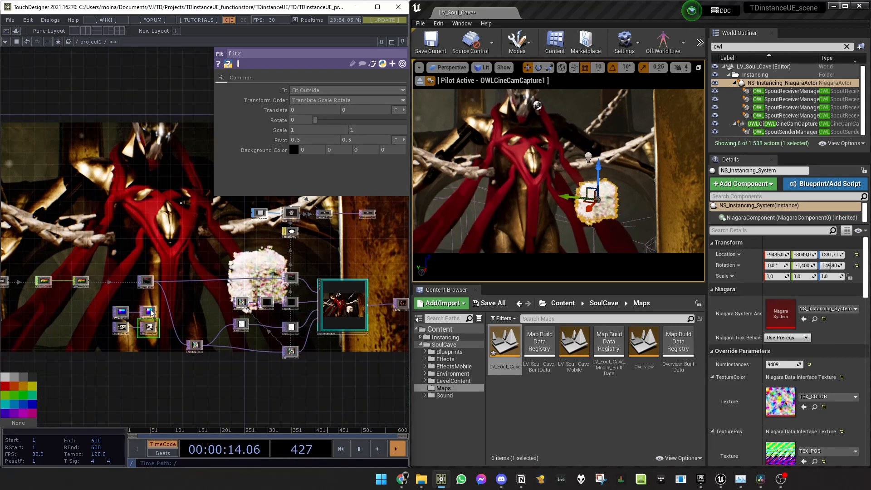
pyautogui.moveTo(201, 261); pyautogui.dragTo(211, 252)
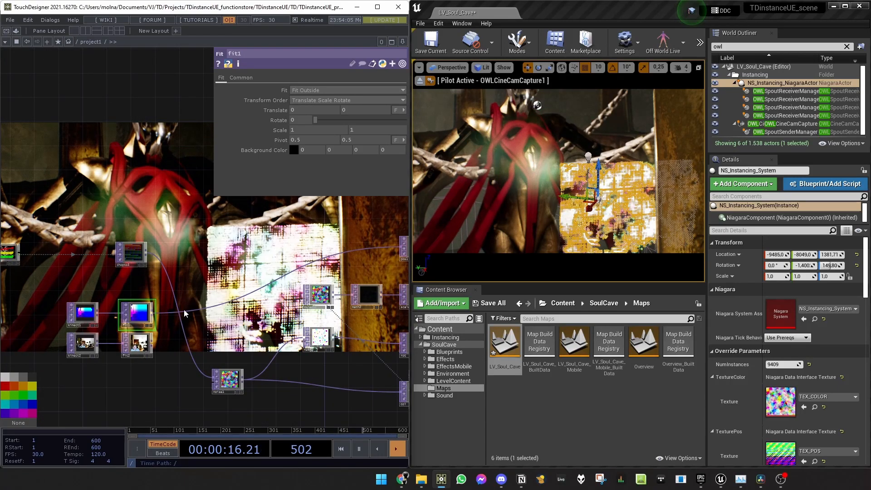
pyautogui.click(151, 345)
pyautogui.click(187, 348)
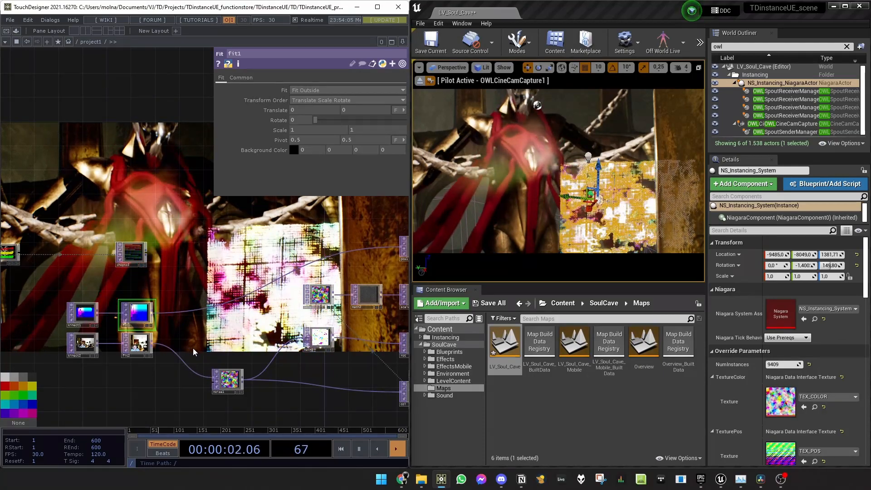
pyautogui.hotkey('ctrl', 'z')
# Connect fit2 as the color source feeding TDinstanceUE, replacing the noise1 output.
pyautogui.click(152, 343)
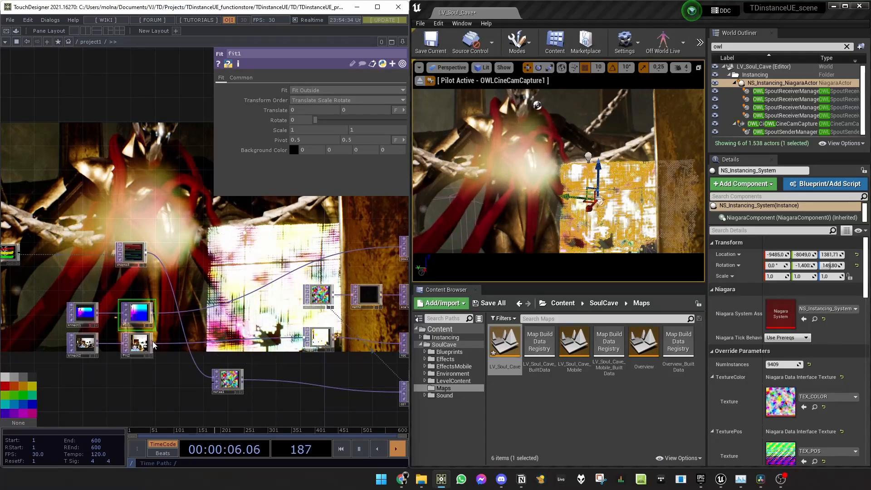
pyautogui.click(275, 382)
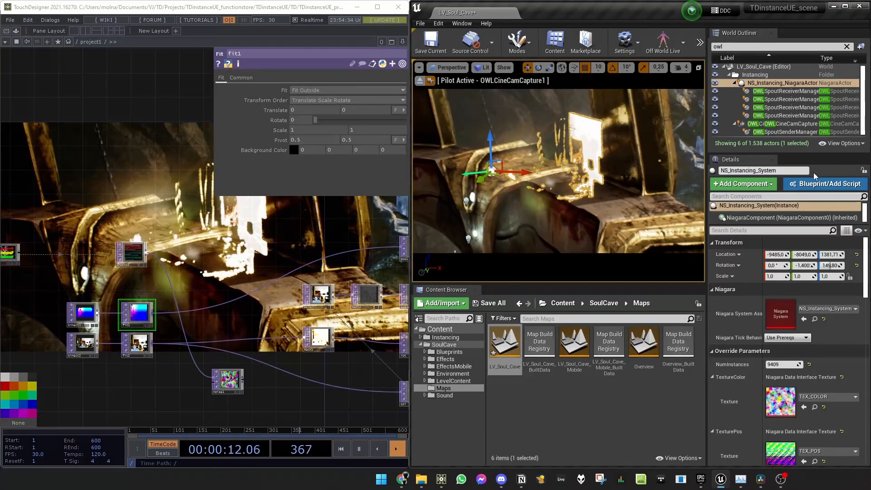
# Check the fit1 operator's info and set NumInstances of the NS_Instancing_System actor in Unreal to 40000.
pyautogui.middleClick(141, 321)
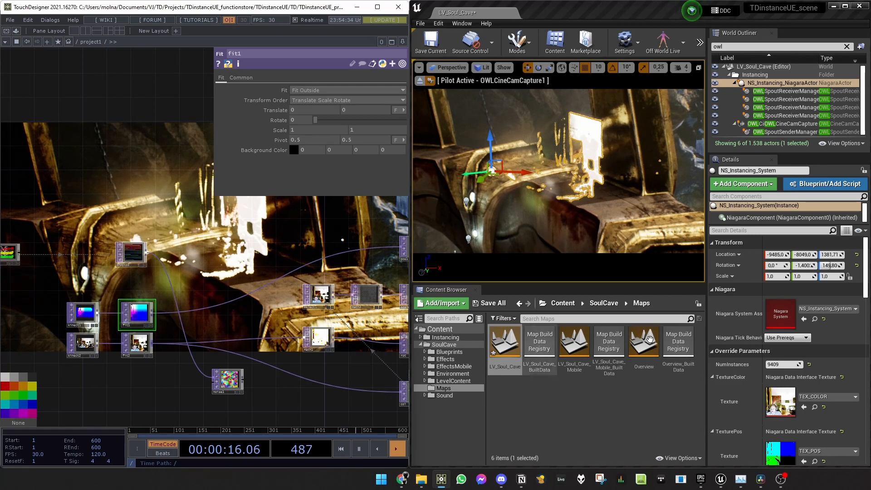
pyautogui.click(785, 366)
pyautogui.write('4000')
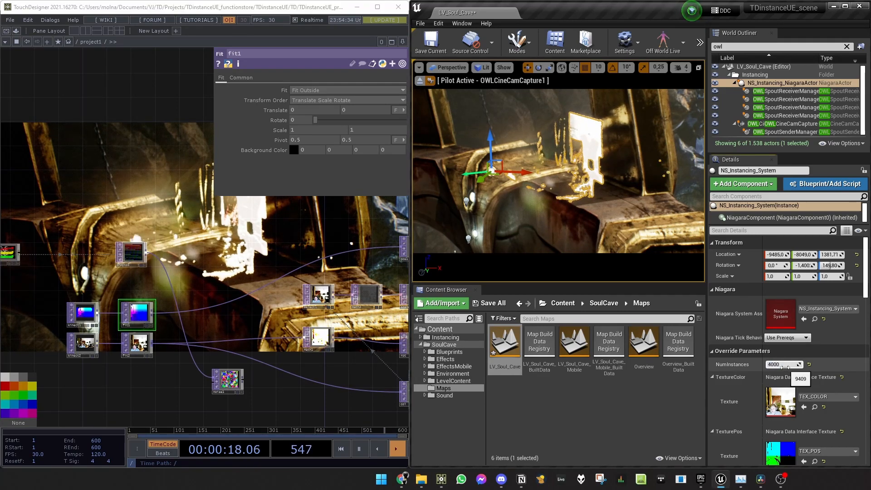
pyautogui.write('0')
pyautogui.press('Return')
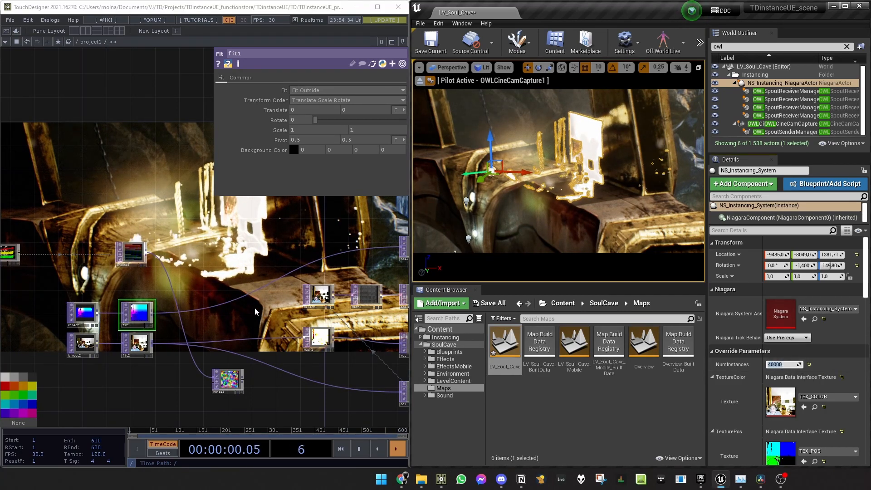
# Insert a Math TOP on the position wire between fit1 and TDinstanceUE.
pyautogui.rightClick(216, 300)
pyautogui.click(235, 295)
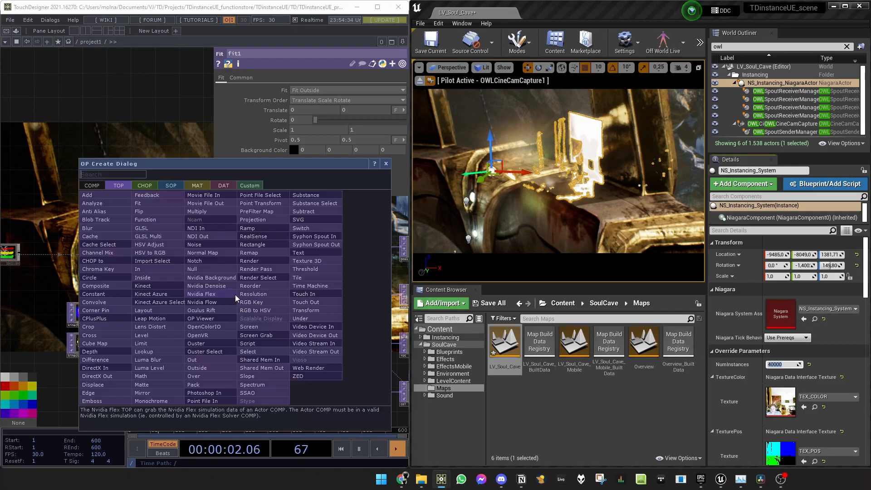
pyautogui.write('ma')
pyautogui.click(156, 375)
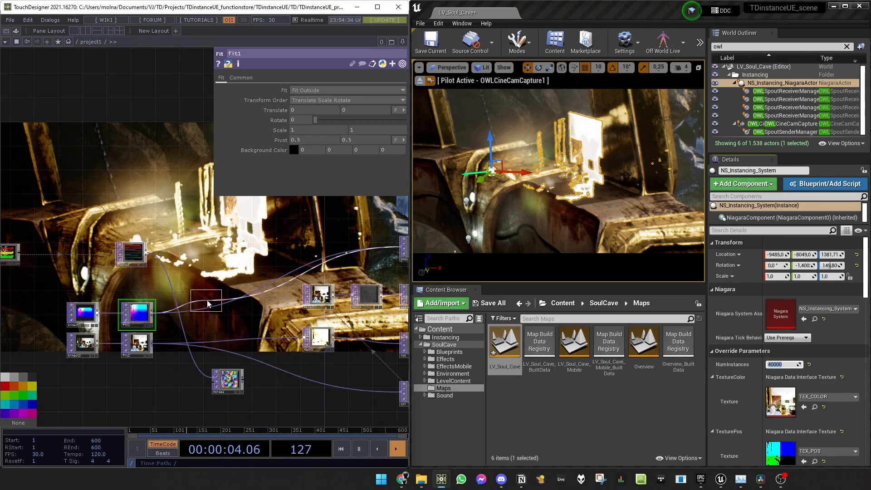
pyautogui.click(205, 314)
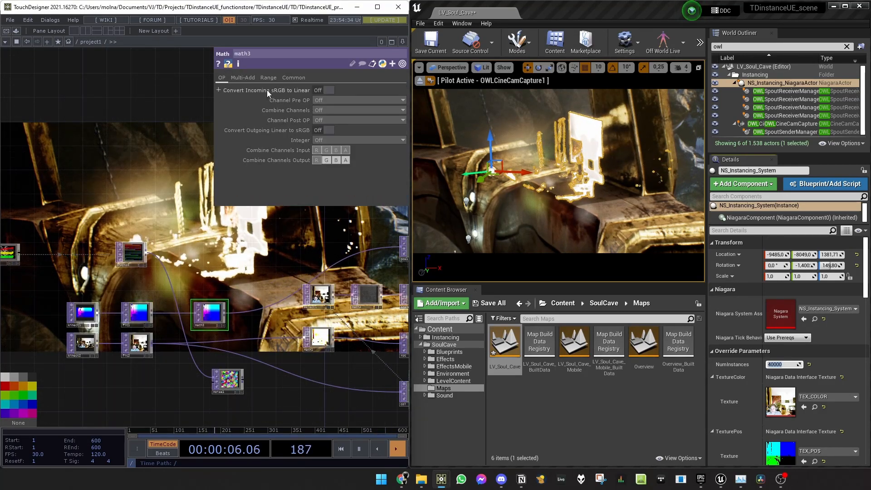
# Set the Multiply value of the new Math TOP on the position data to 4.67.
pyautogui.click(254, 78)
pyautogui.moveTo(350, 101); pyautogui.dragTo(371, 101)
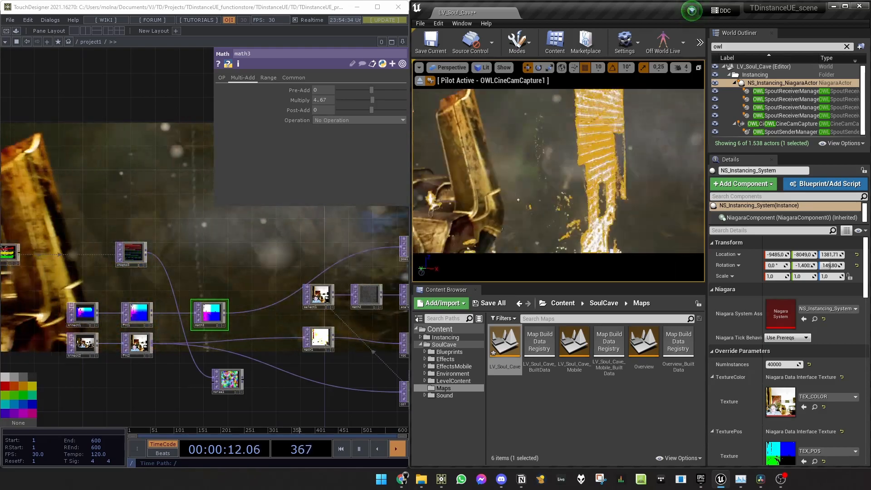
pyautogui.click(603, 170)
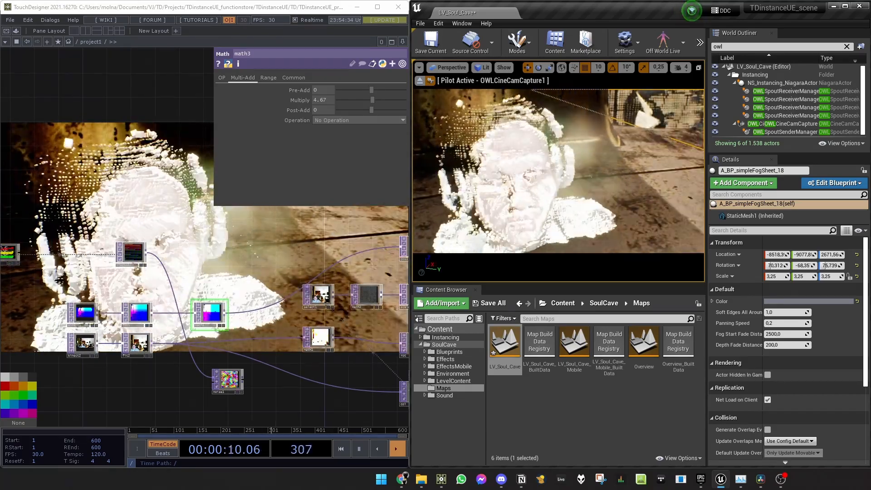
# Set the Multiply value of the math2 operator feeding the instance scale to 0.02.
pyautogui.moveTo(313, 321); pyautogui.dragTo(256, 323)
pyautogui.click(310, 305)
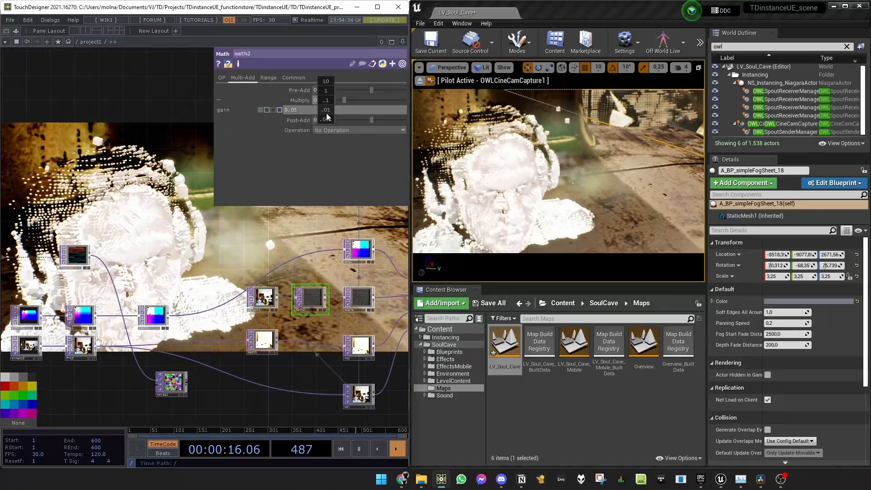
pyautogui.moveTo(325, 99); pyautogui.dragTo(317, 91, button='middle')
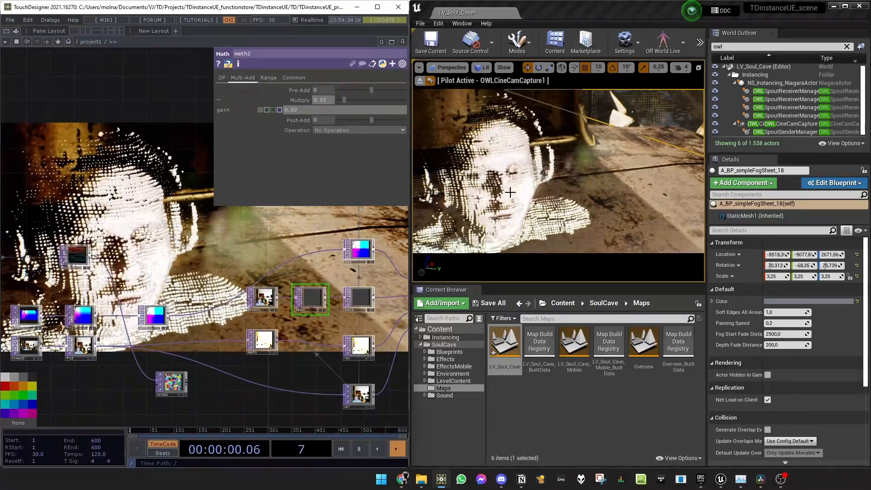
# Examine the live Kinect point cloud in the cave level from several angles and distances with the piloted OWLCineCamCapture1 camera.
pyautogui.moveTo(557, 170); pyautogui.dragTo(512, 156, button='right')
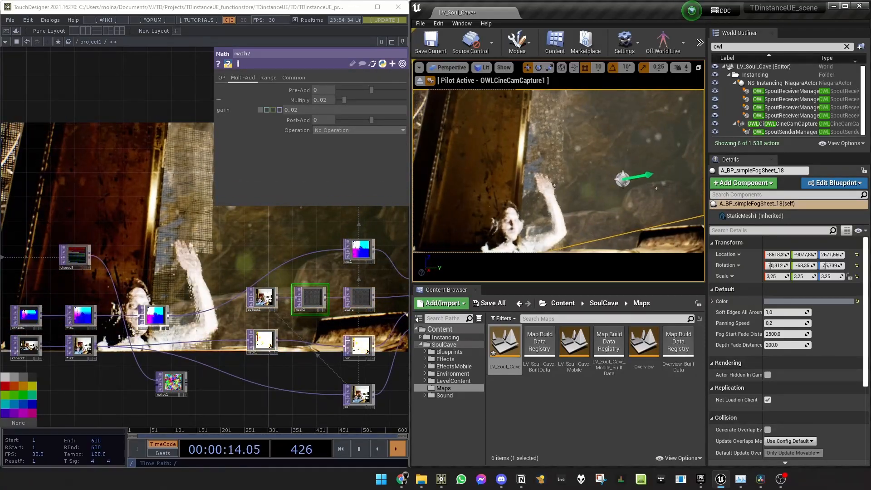
pyautogui.moveTo(557, 171)
pyautogui.mouseDown(button='right')
pyautogui.moveTo(569, 171)
pyautogui.moveTo(570, 157)
pyautogui.moveTo(547, 171)
pyautogui.mouseUp(button='right')
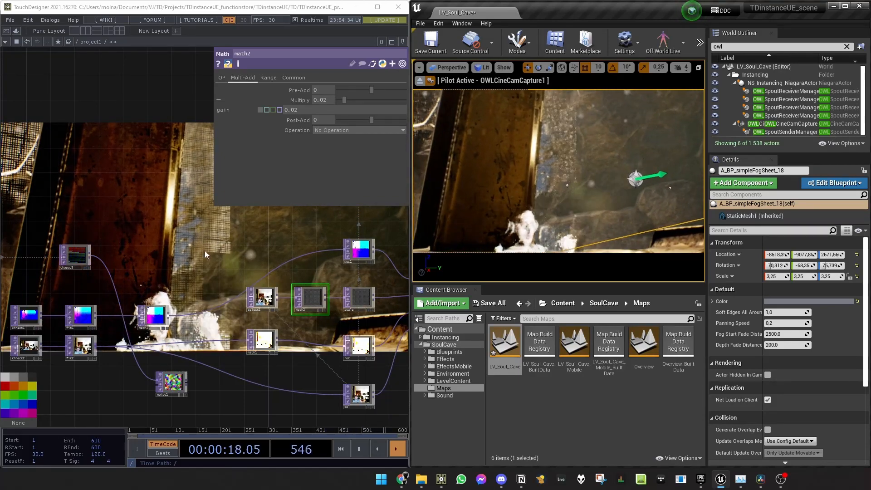
pyautogui.moveTo(550, 225)
pyautogui.mouseDown(button='right')
pyautogui.moveTo(550, 200)
pyautogui.moveTo(581, 154)
pyautogui.moveTo(530, 222)
pyautogui.moveTo(580, 252)
pyautogui.moveTo(538, 236)
pyautogui.mouseUp(button='right')
pyautogui.press('w')
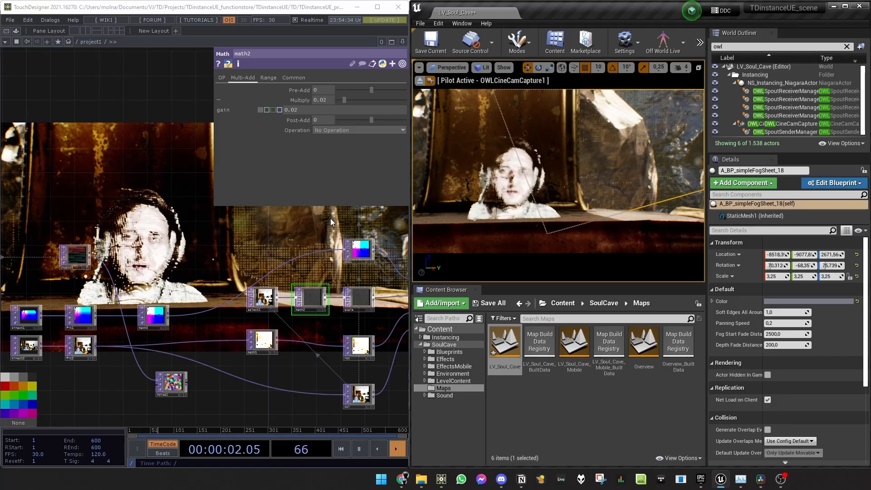
pyautogui.moveTo(520, 194); pyautogui.dragTo(518, 245)
pyautogui.moveTo(518, 244); pyautogui.dragTo(487, 254, button='right')
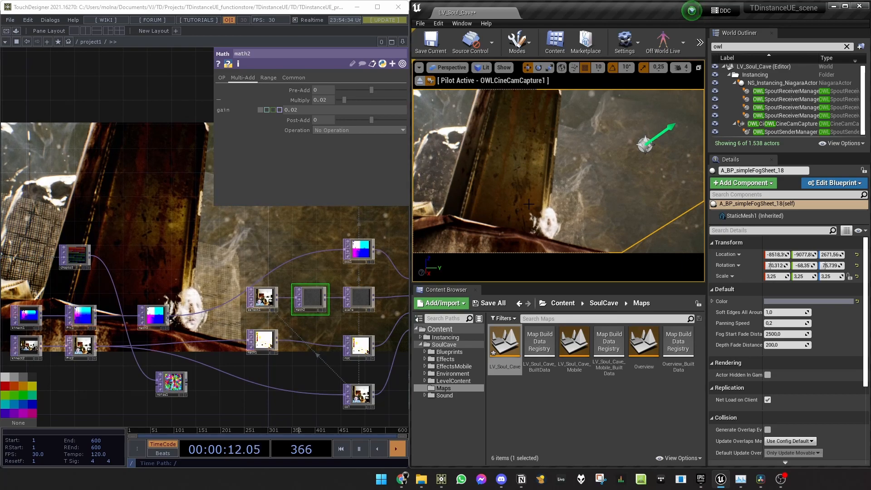
pyautogui.moveTo(488, 254); pyautogui.dragTo(415, 245, button='right')
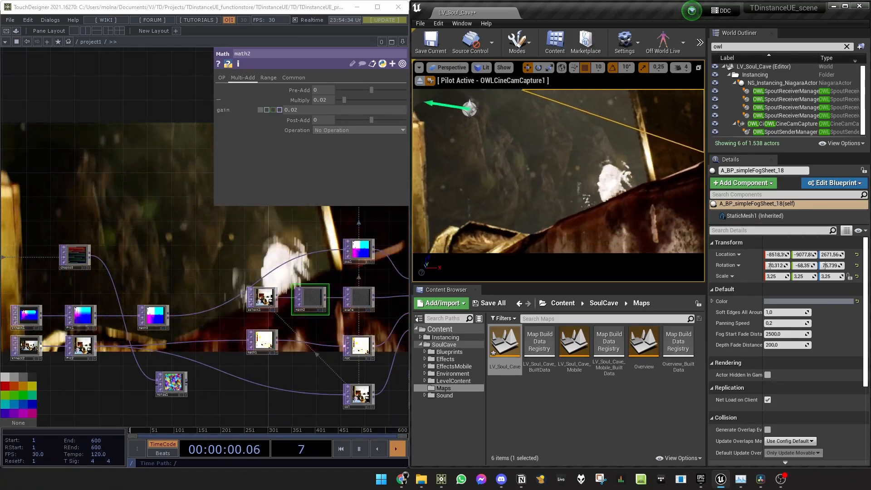
pyautogui.click(529, 204)
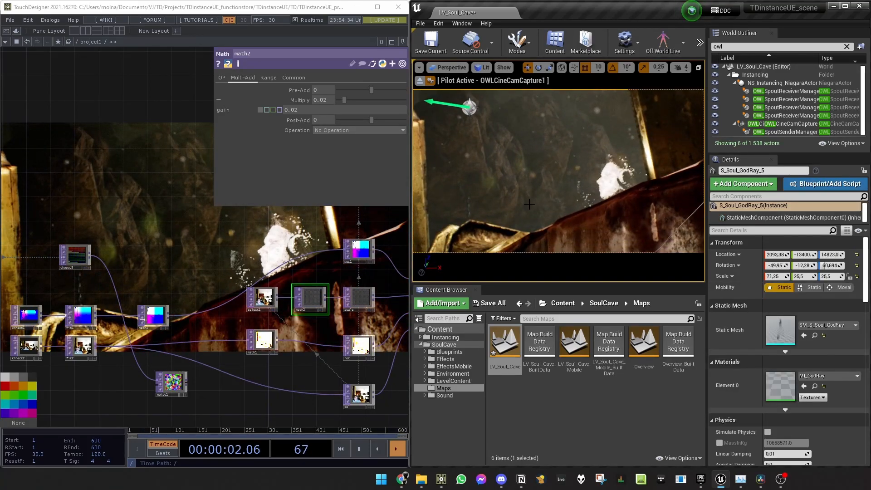